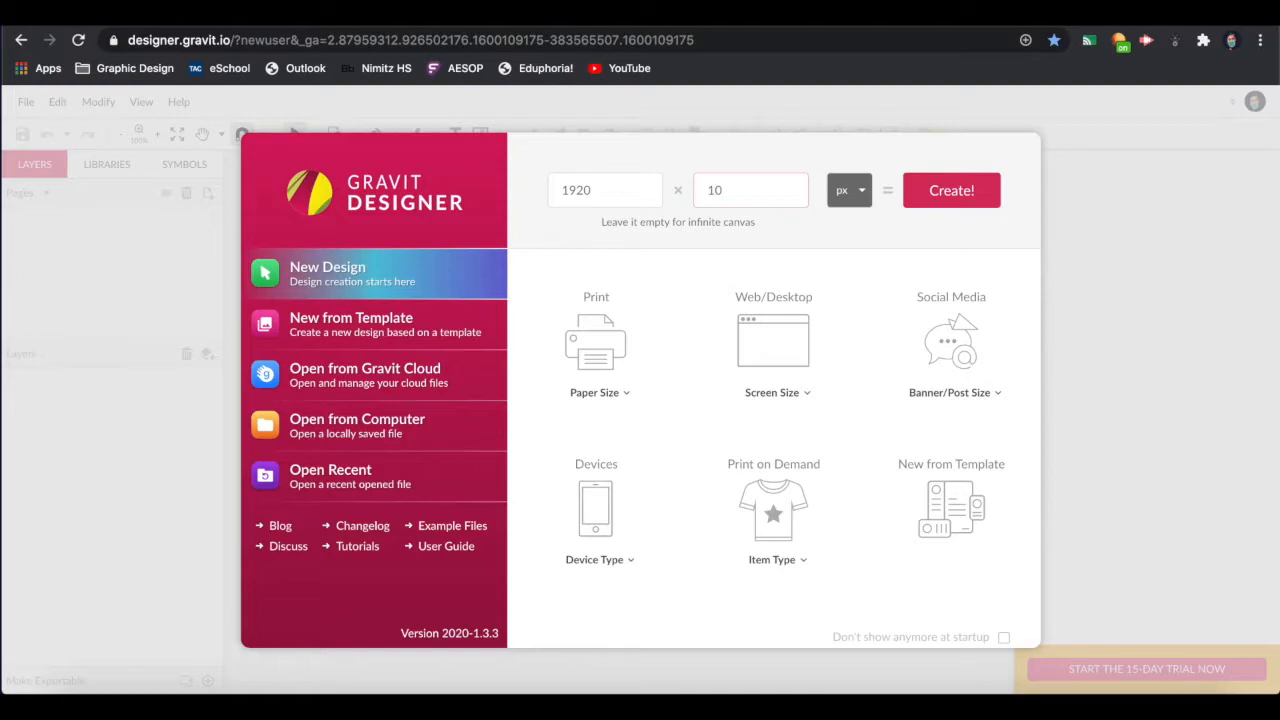
# - Create a 1920 × 1080 px design and cover its lower half with a grey #A2A2A2 rectangle, 1920 × 540 px
pyautogui.click(967, 199)
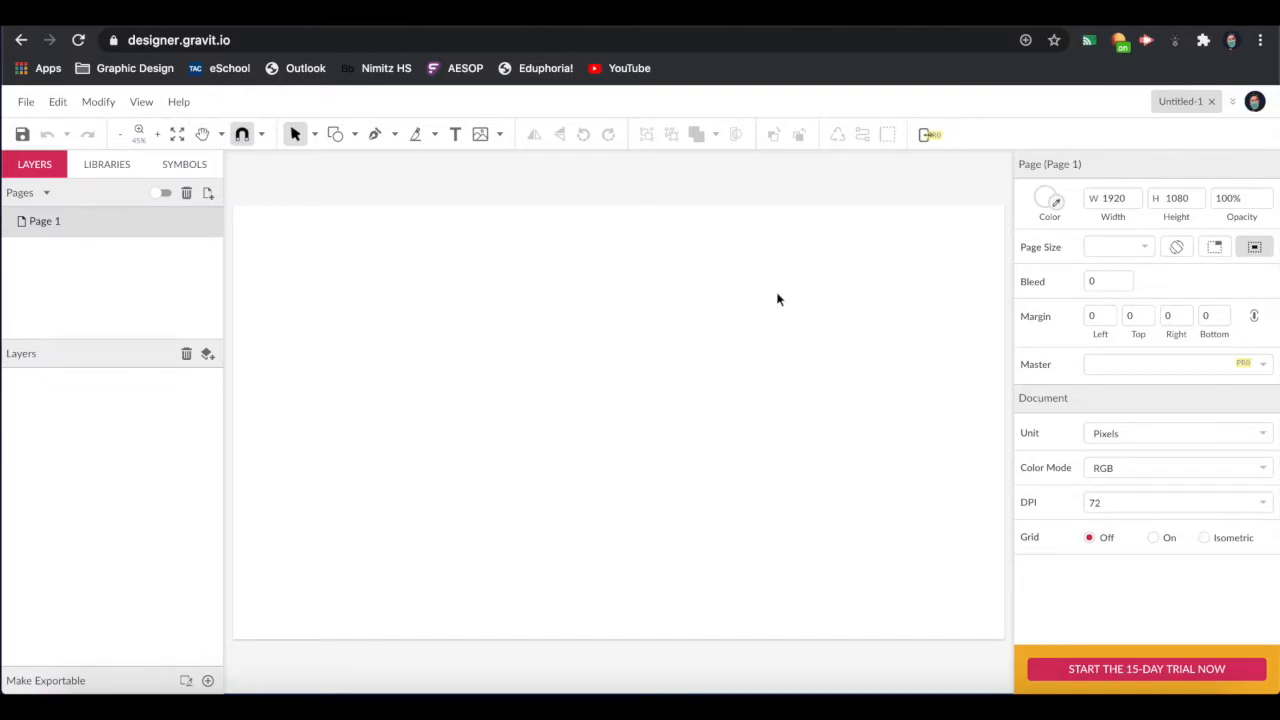
pyautogui.click(335, 136)
pyautogui.click(402, 189)
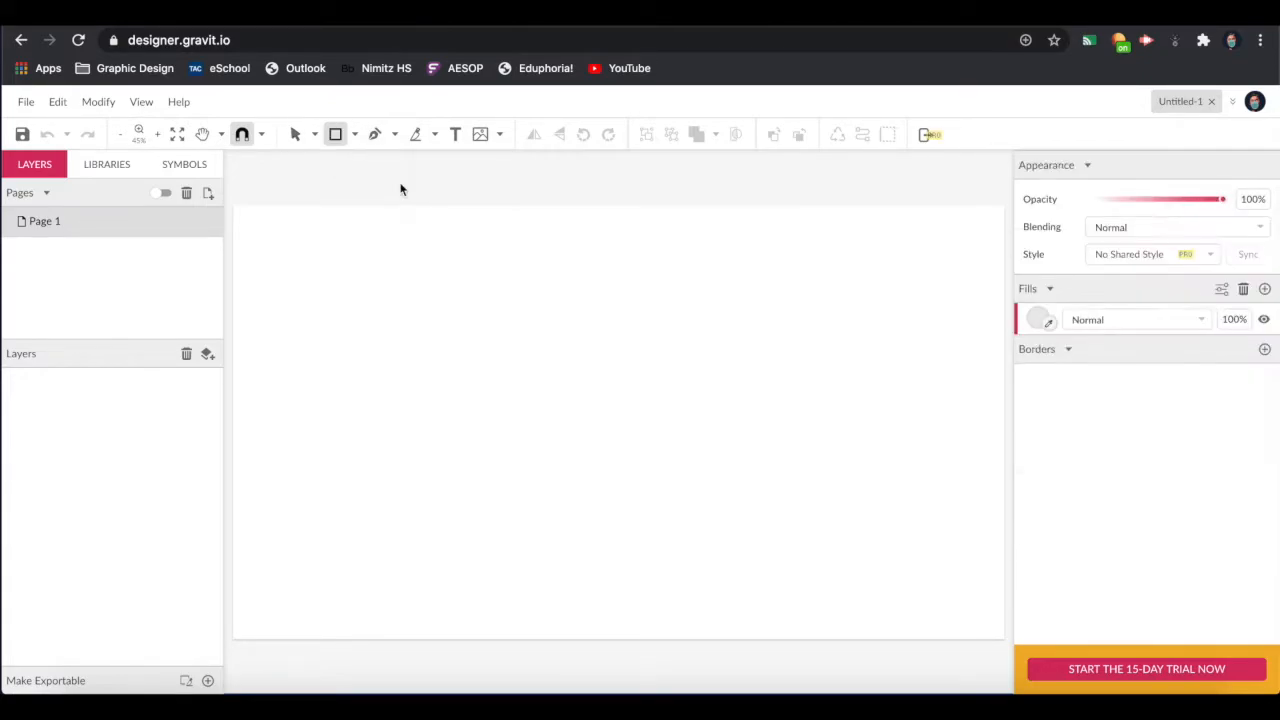
pyautogui.click(1034, 322)
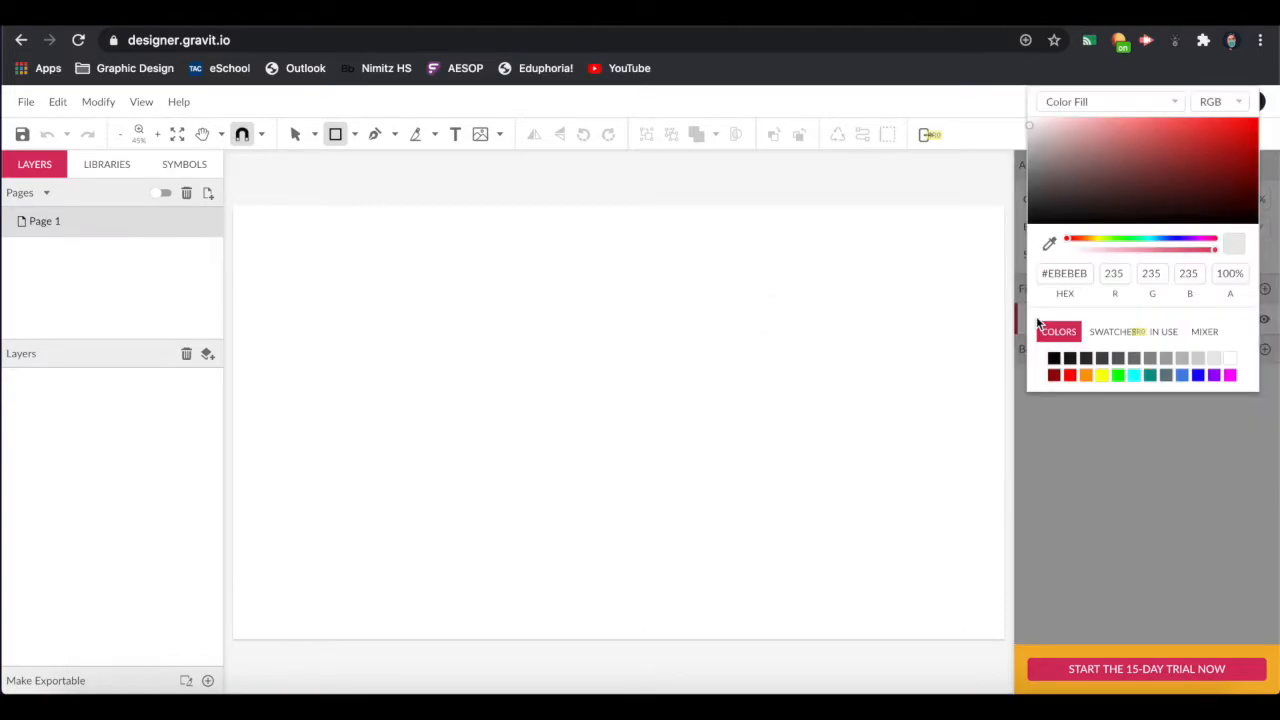
pyautogui.click(1168, 362)
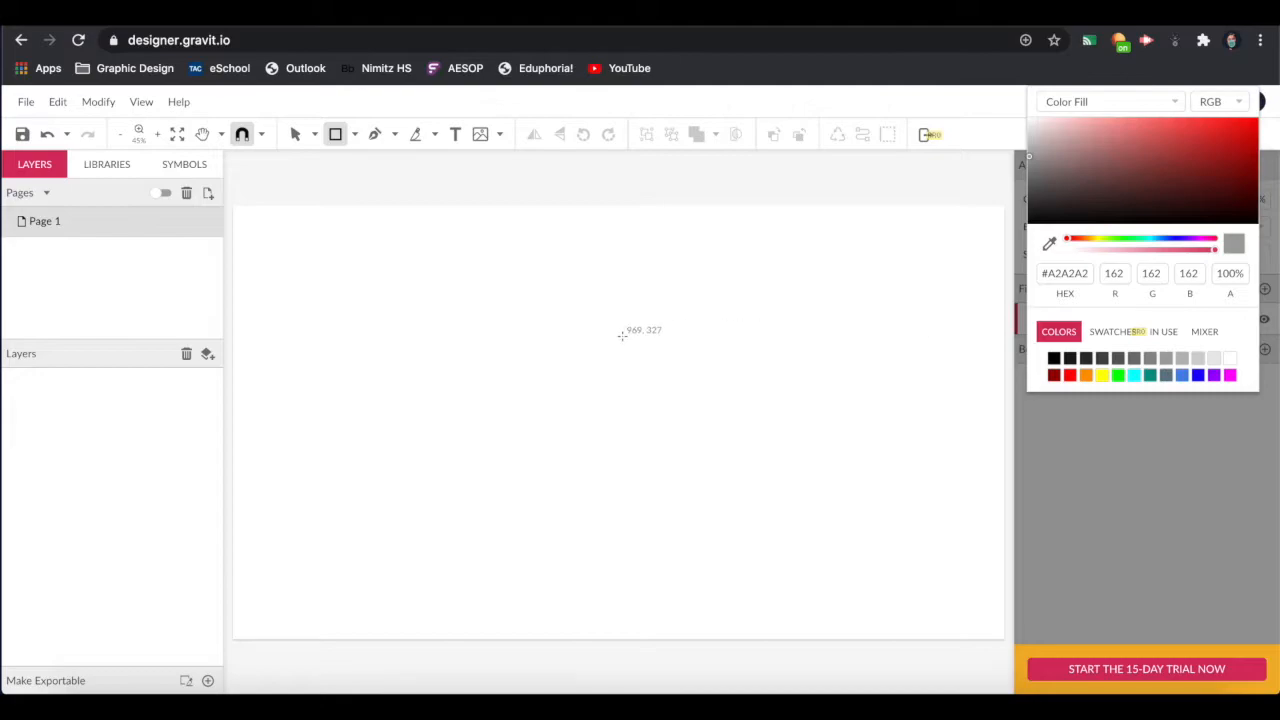
pyautogui.moveTo(234, 422); pyautogui.dragTo(992, 640)
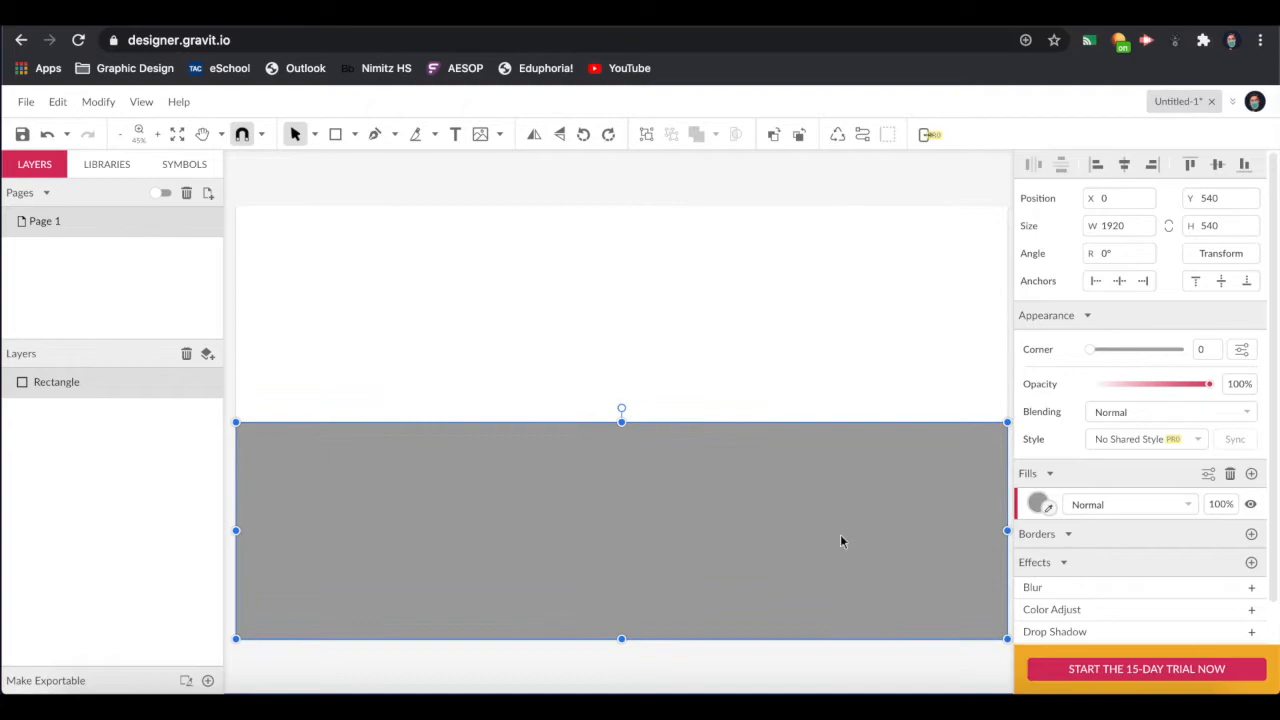
pyautogui.scroll(-3, 840, 541)
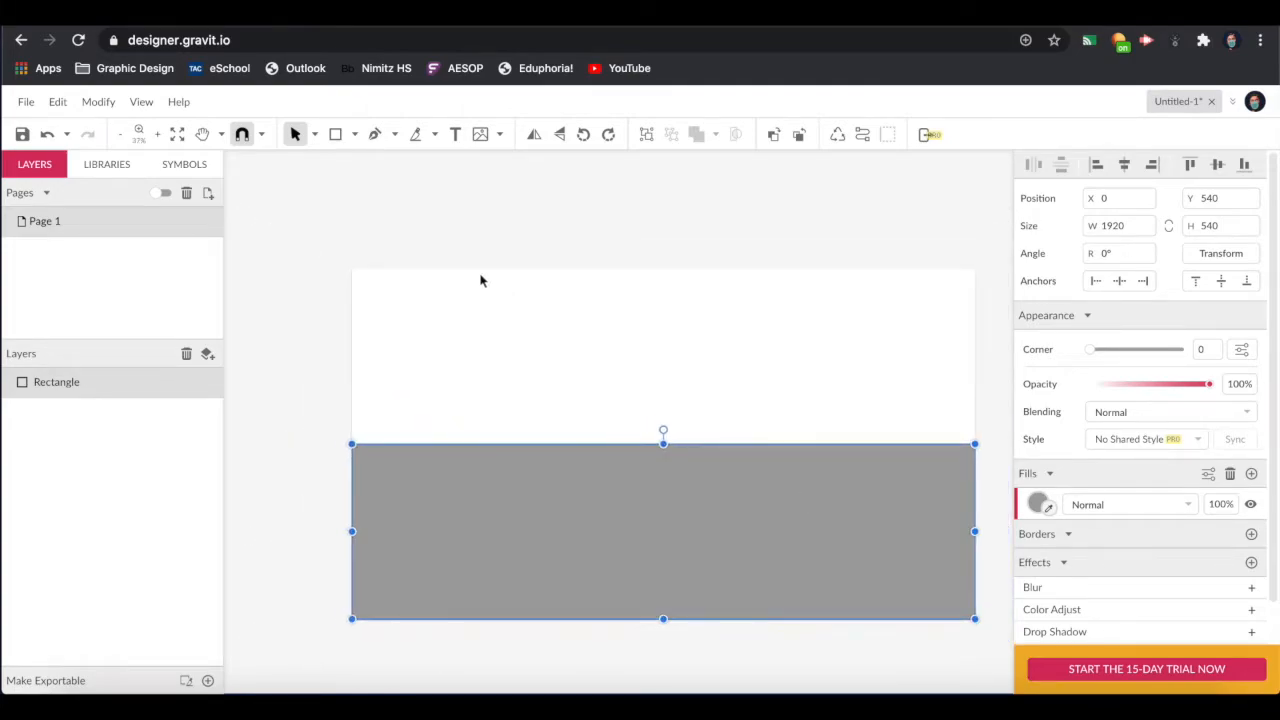
pyautogui.click(385, 212)
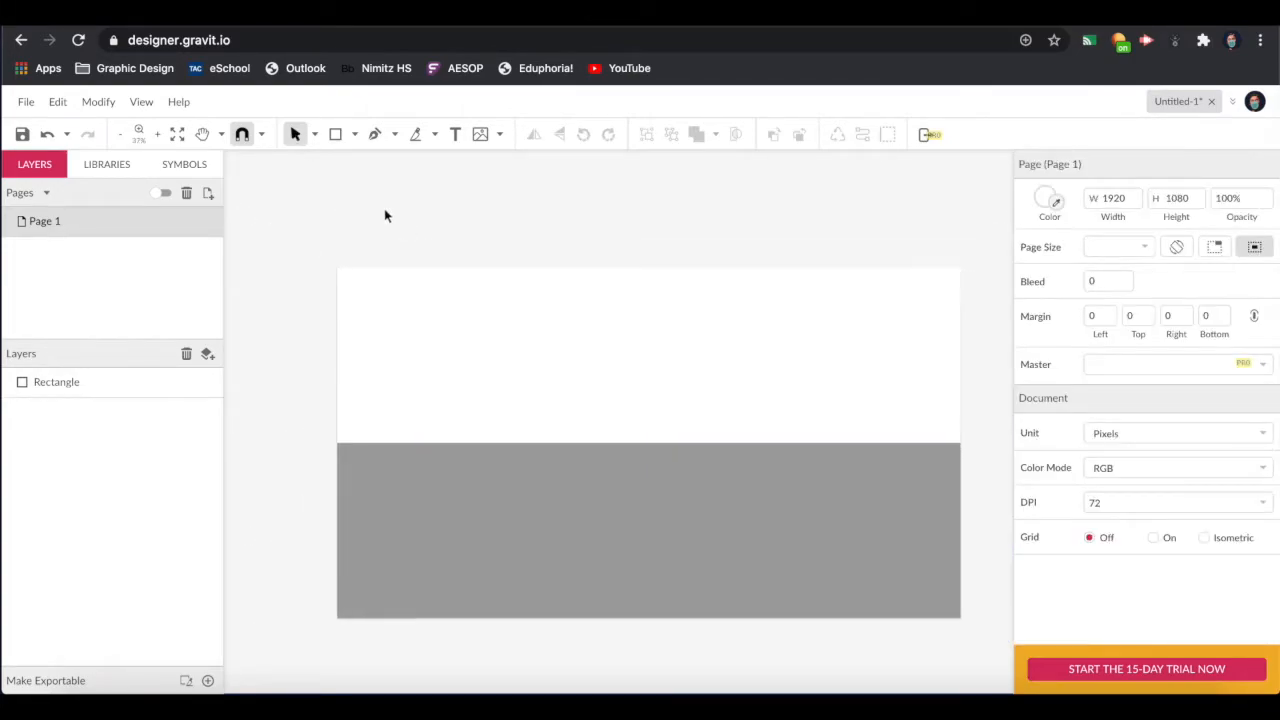
# - Set the fill for the next rectangle to a linear gradient that starts with pale blue-grey #C2C8D9
pyautogui.click(335, 134)
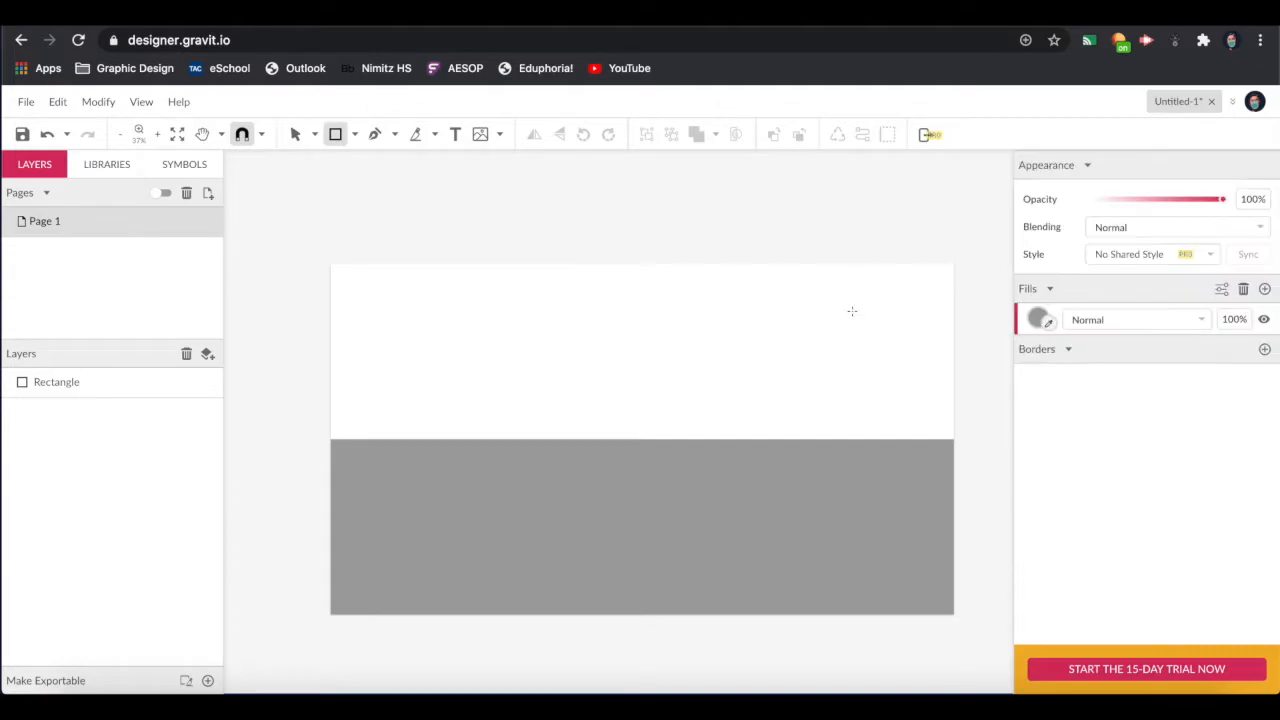
pyautogui.click(1039, 320)
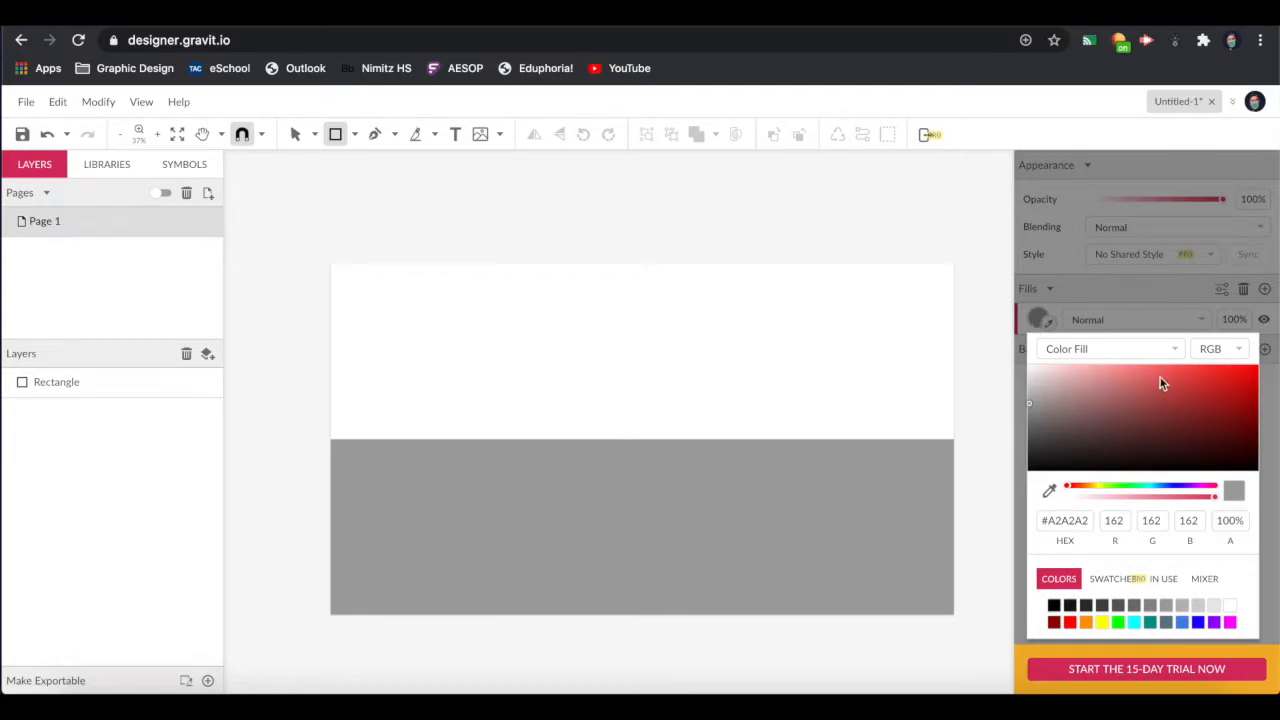
pyautogui.click(1177, 352)
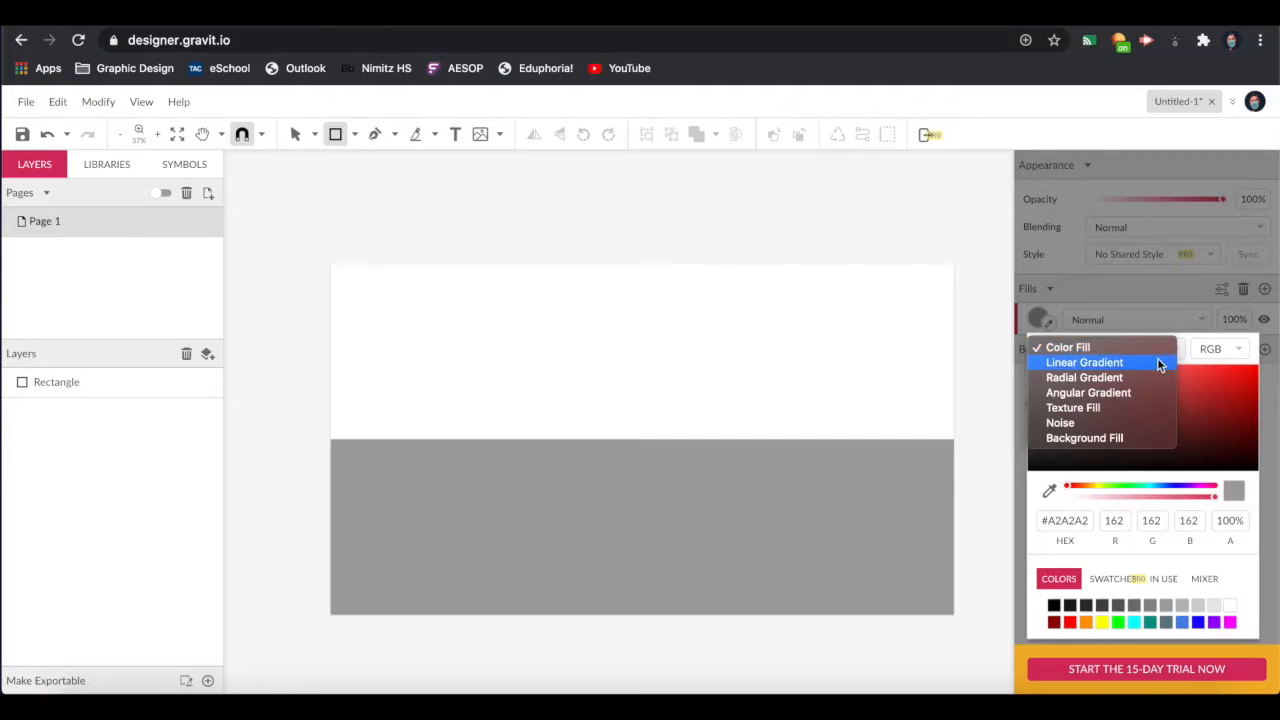
pyautogui.click(1158, 363)
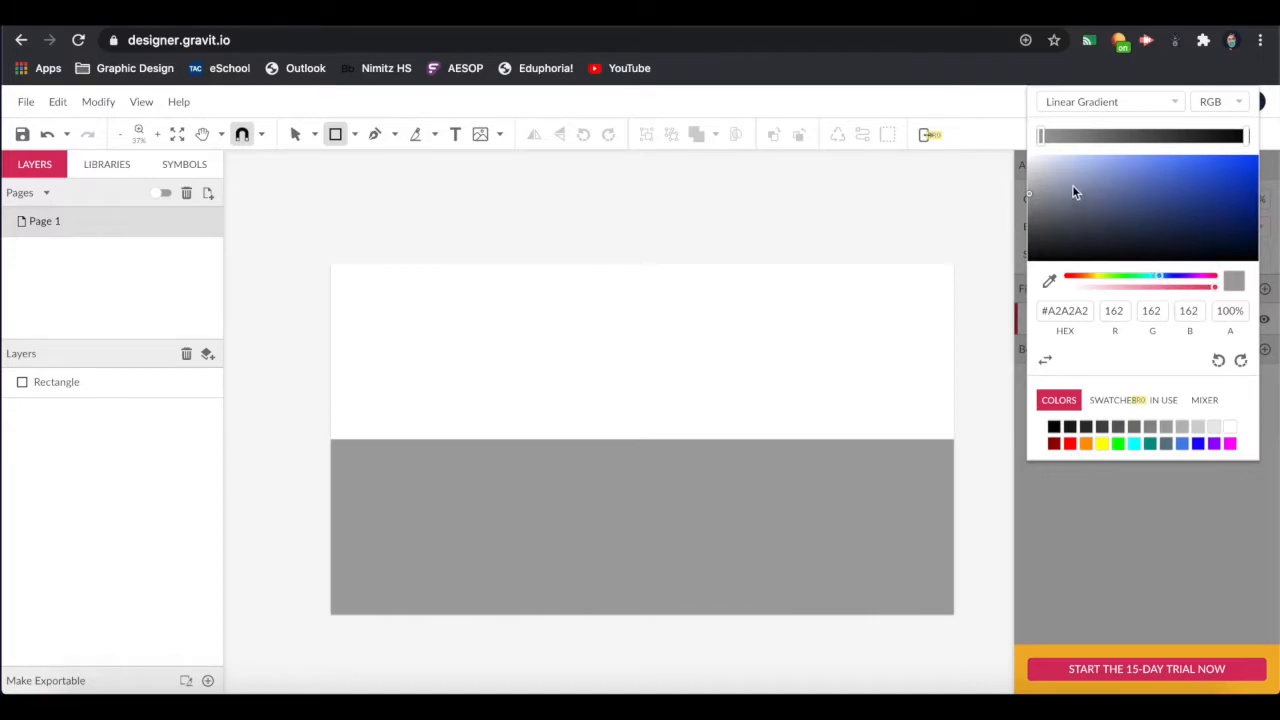
pyautogui.moveTo(1037, 196); pyautogui.dragTo(1051, 172)
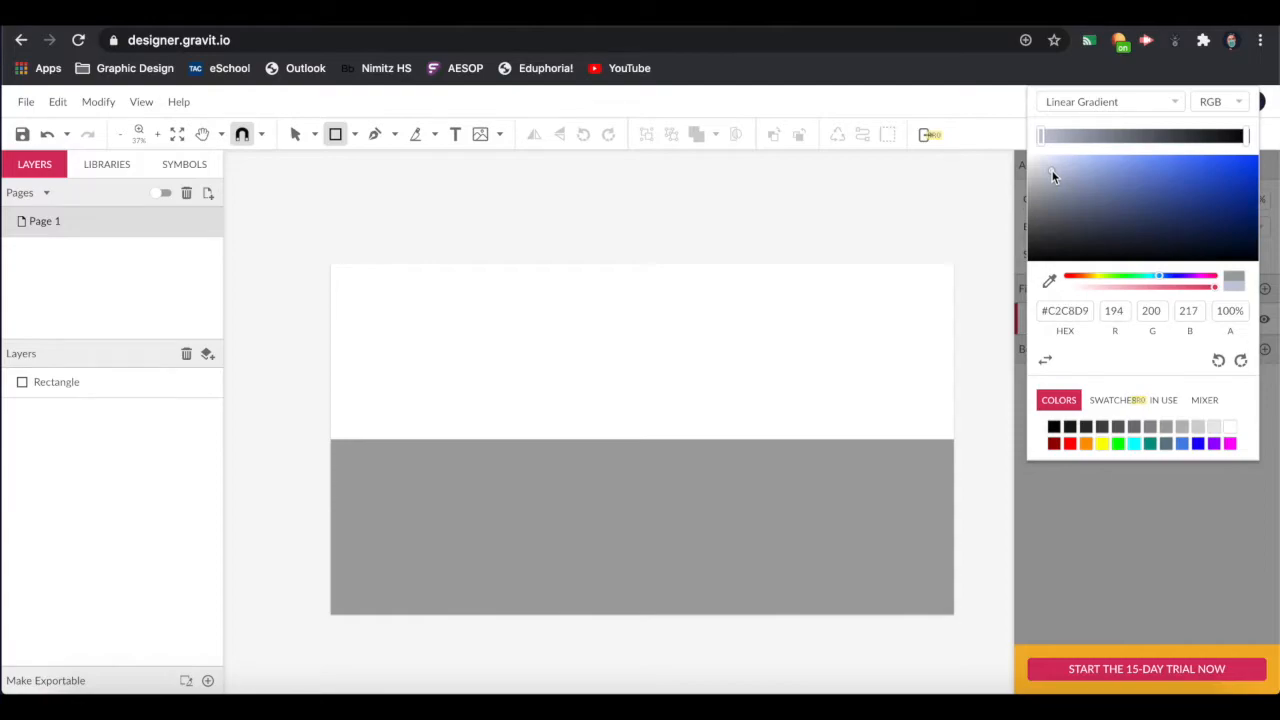
# - Set the end colour of the linear gradient to saturated blue #211DE1
pyautogui.click(1245, 136)
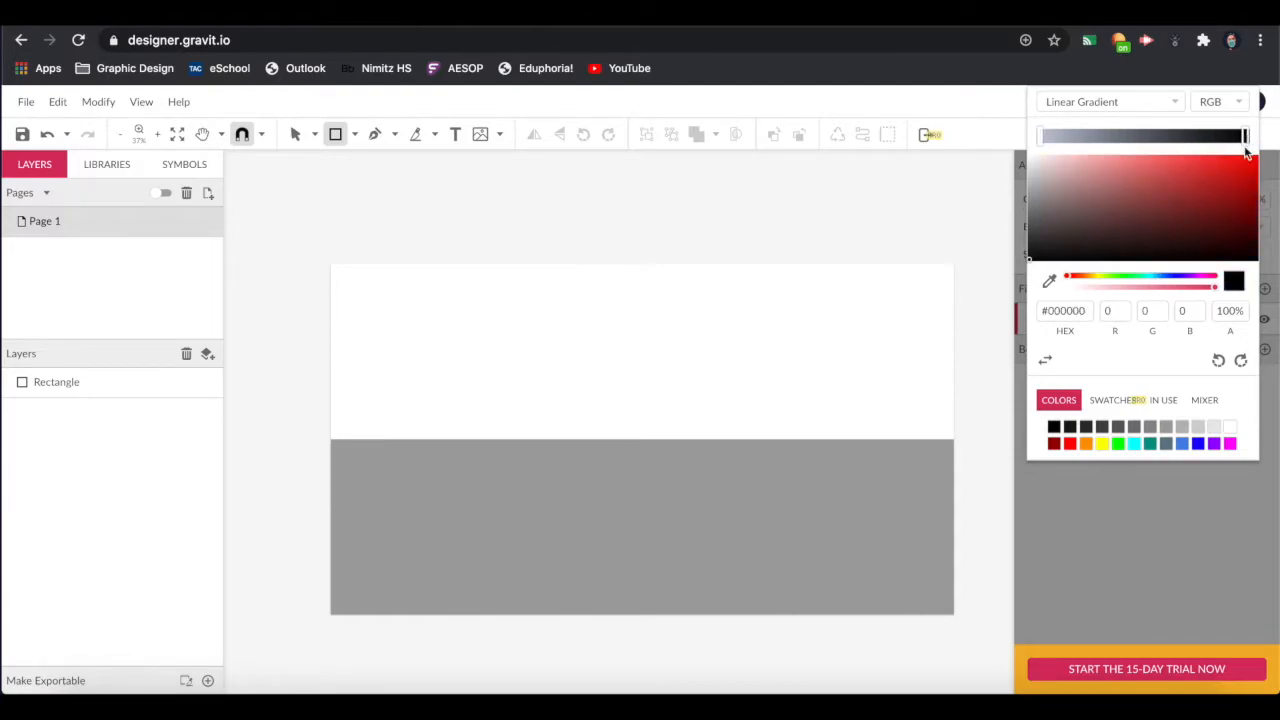
pyautogui.click(1180, 277)
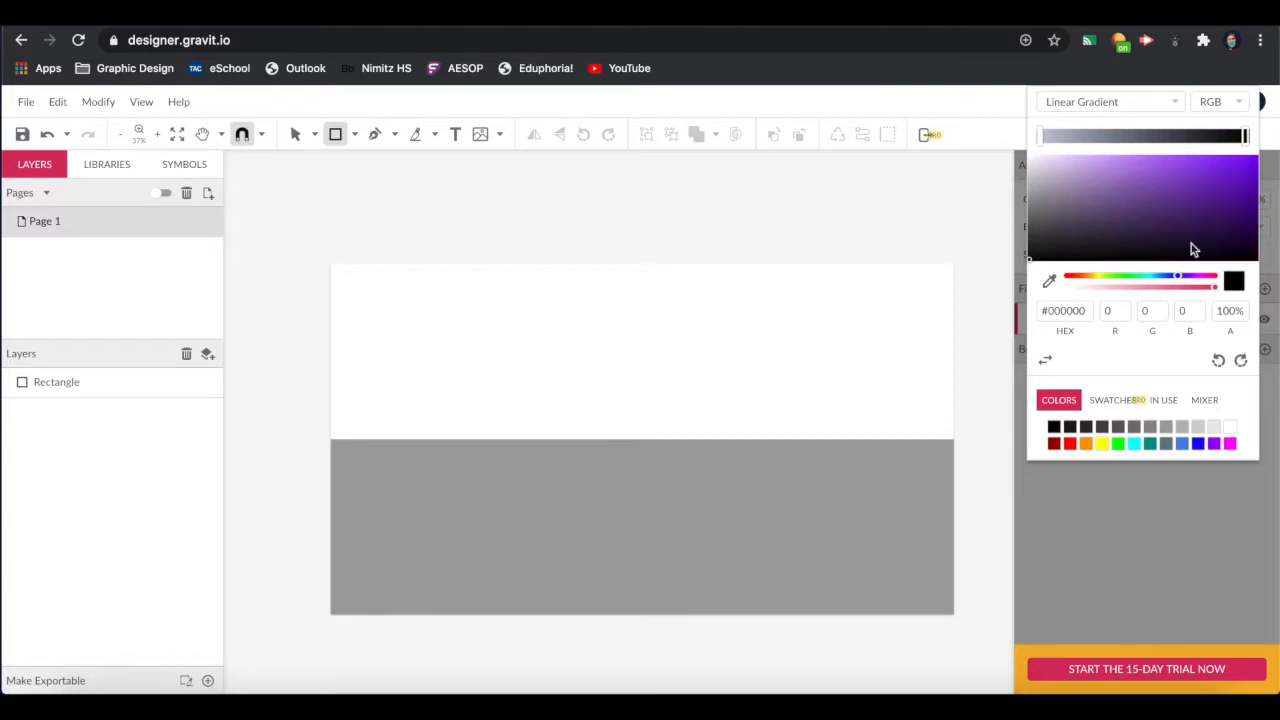
pyautogui.moveTo(1174, 280); pyautogui.dragTo(1168, 282)
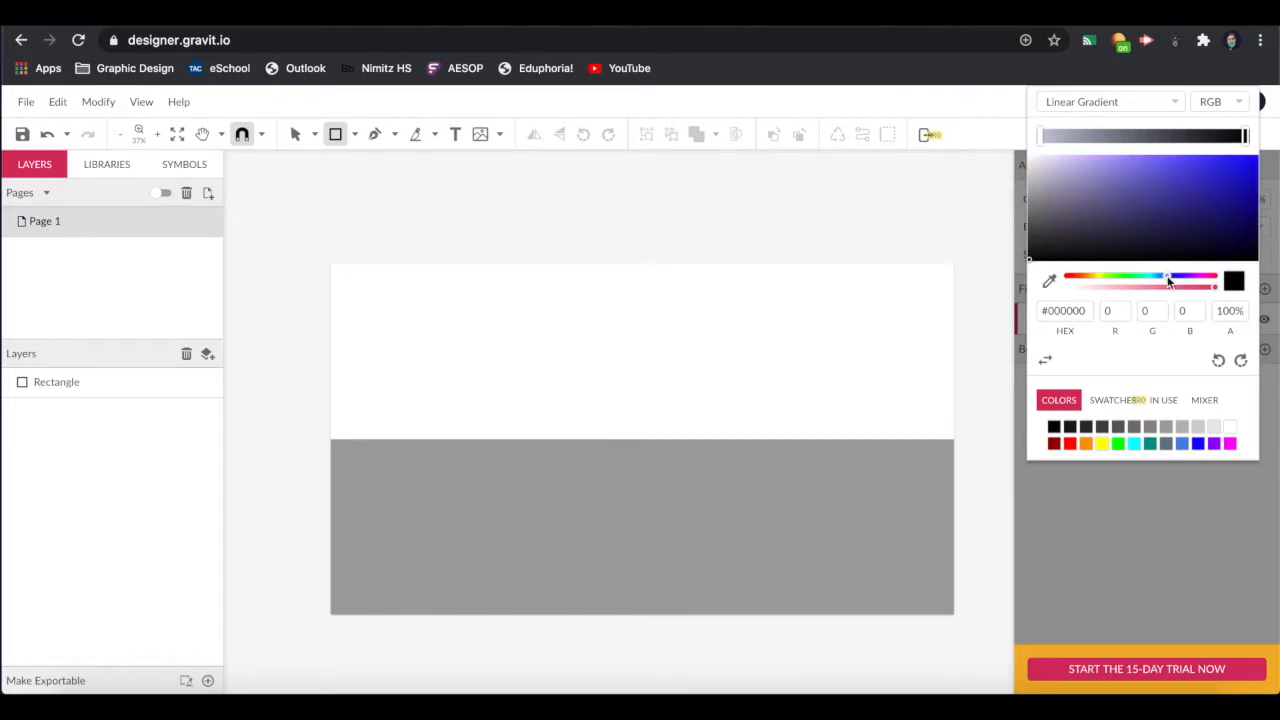
pyautogui.click(1227, 178)
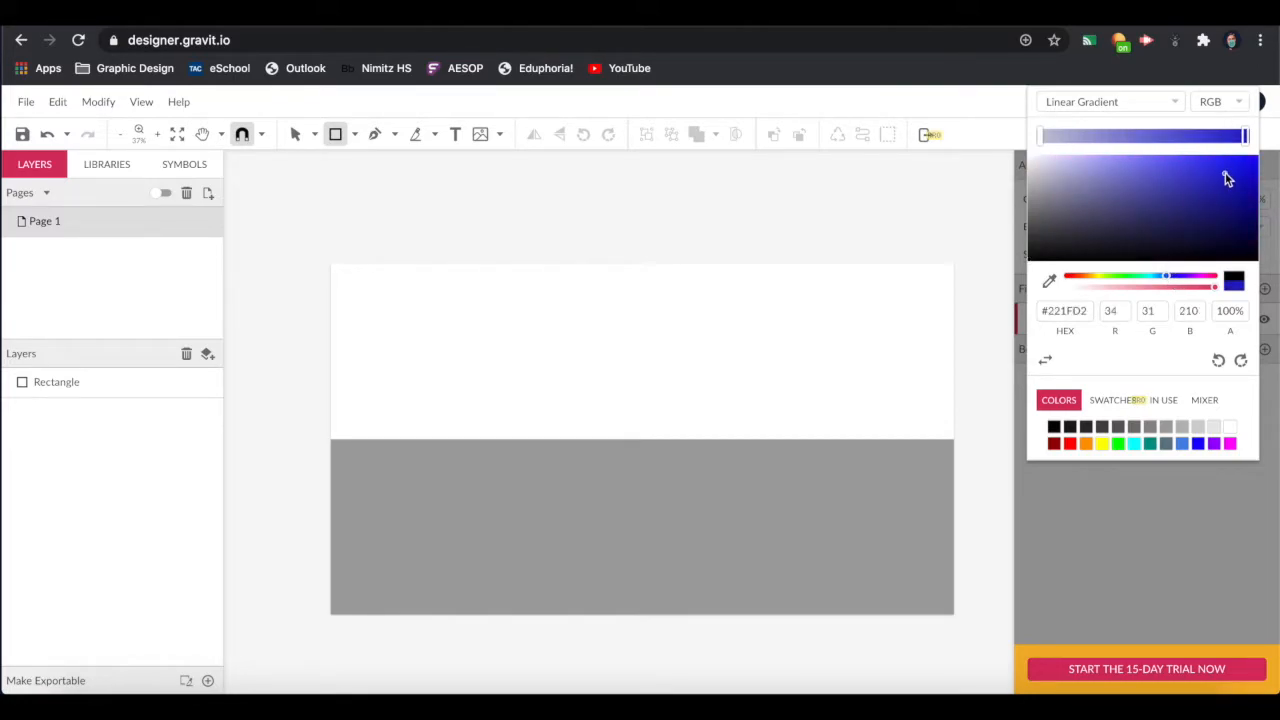
pyautogui.moveTo(1227, 178); pyautogui.dragTo(1230, 173)
# - Draw a gradient rectangle about 1920 × 521 px above the grey one and turn its gradient vertical, with blue at the upper edge
pyautogui.moveTo(331, 264); pyautogui.dragTo(953, 439)
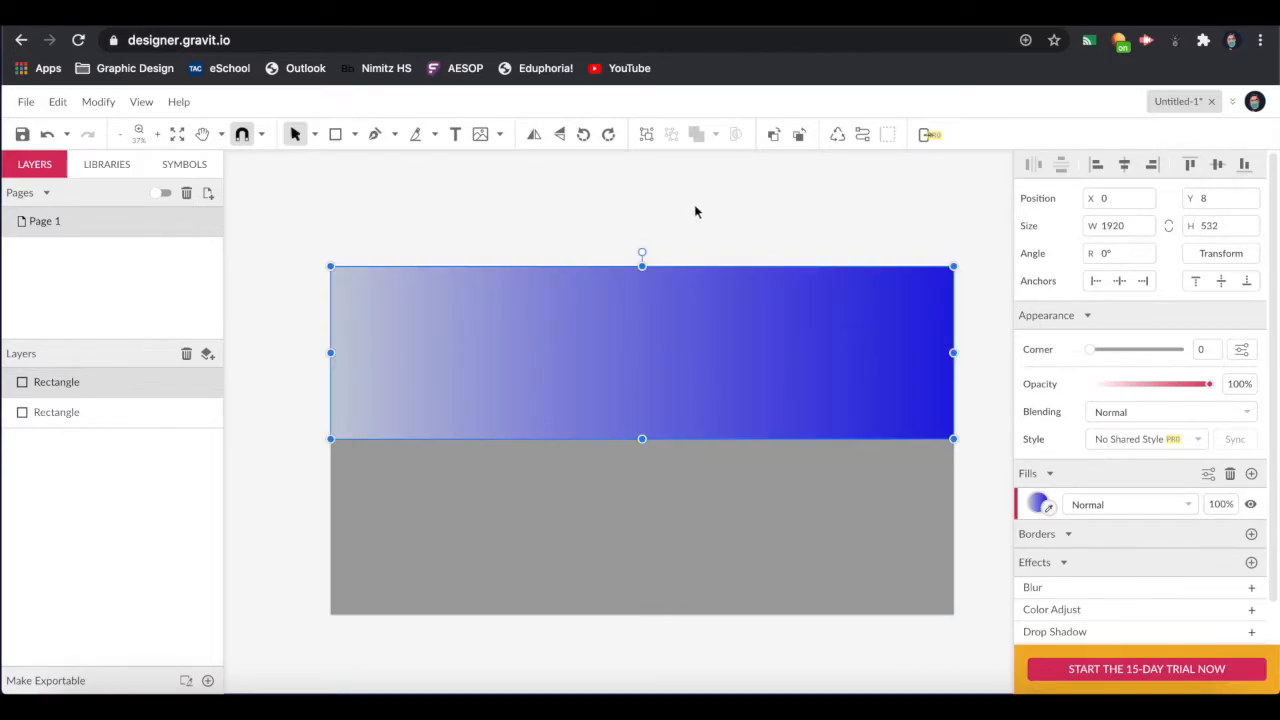
pyautogui.moveTo(642, 262); pyautogui.dragTo(642, 270)
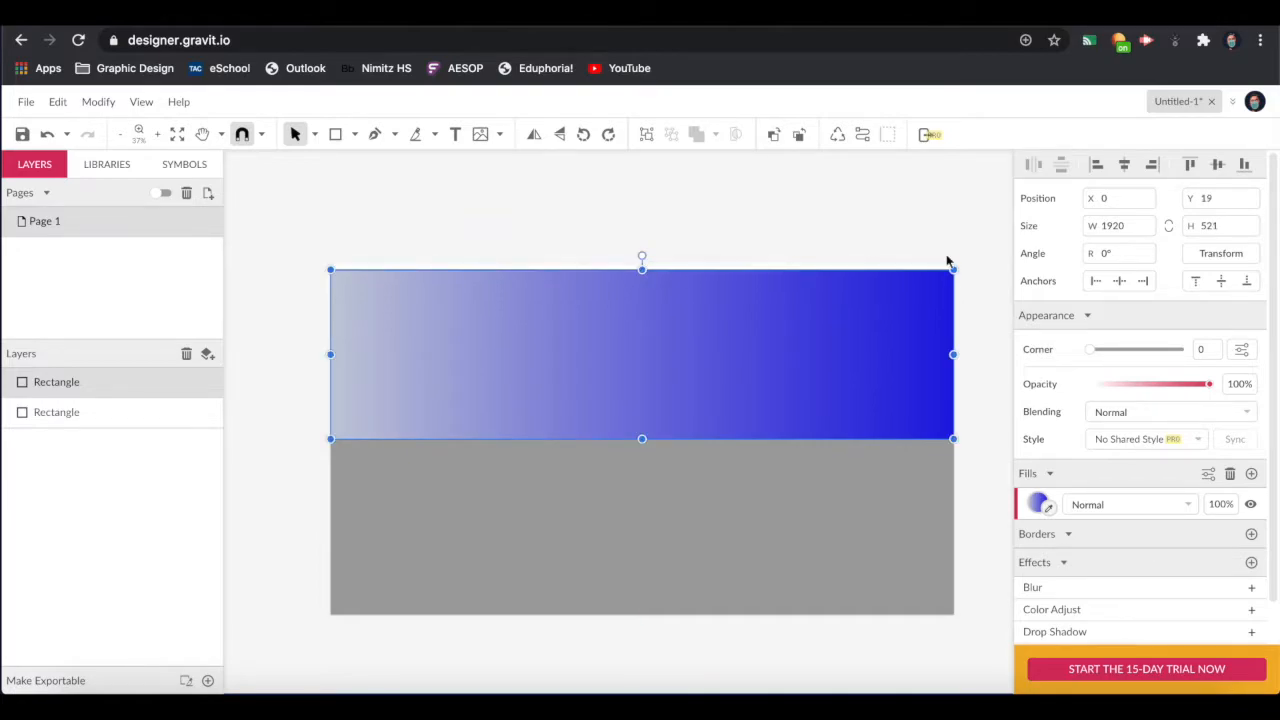
pyautogui.click(1039, 507)
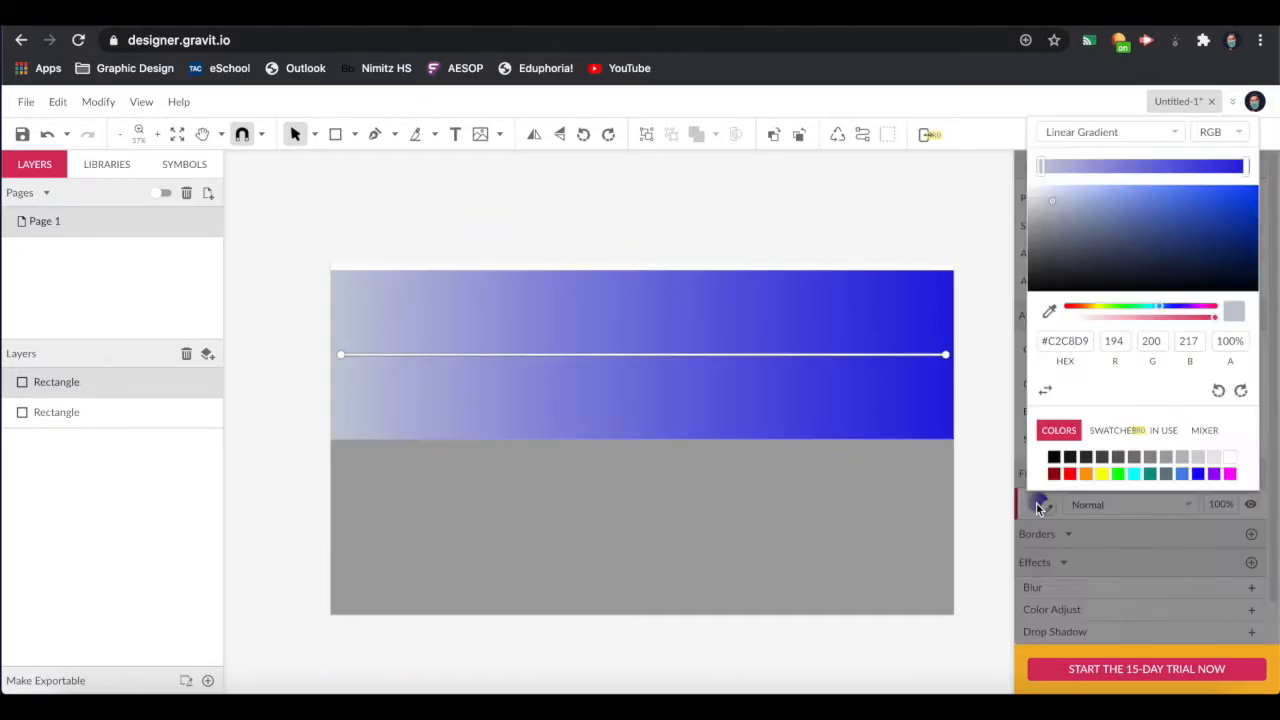
pyautogui.moveTo(343, 355); pyautogui.dragTo(650, 440)
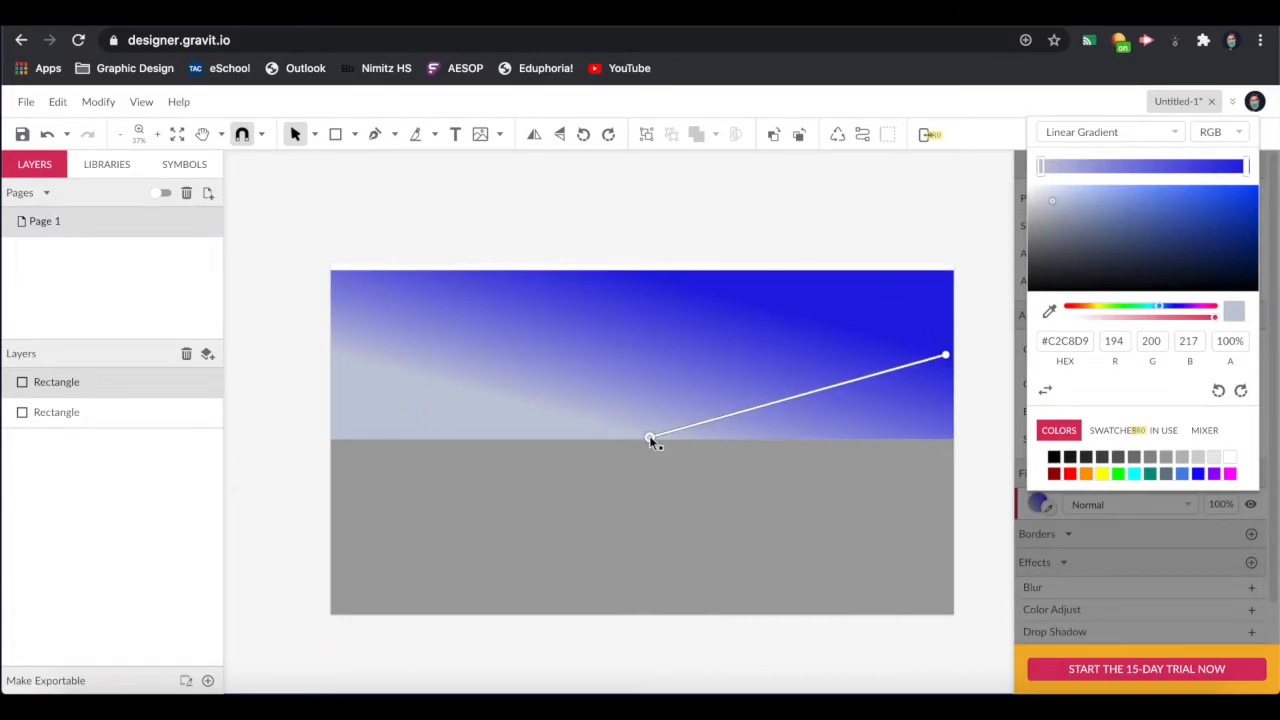
pyautogui.click(943, 355)
pyautogui.moveTo(943, 355); pyautogui.dragTo(648, 281)
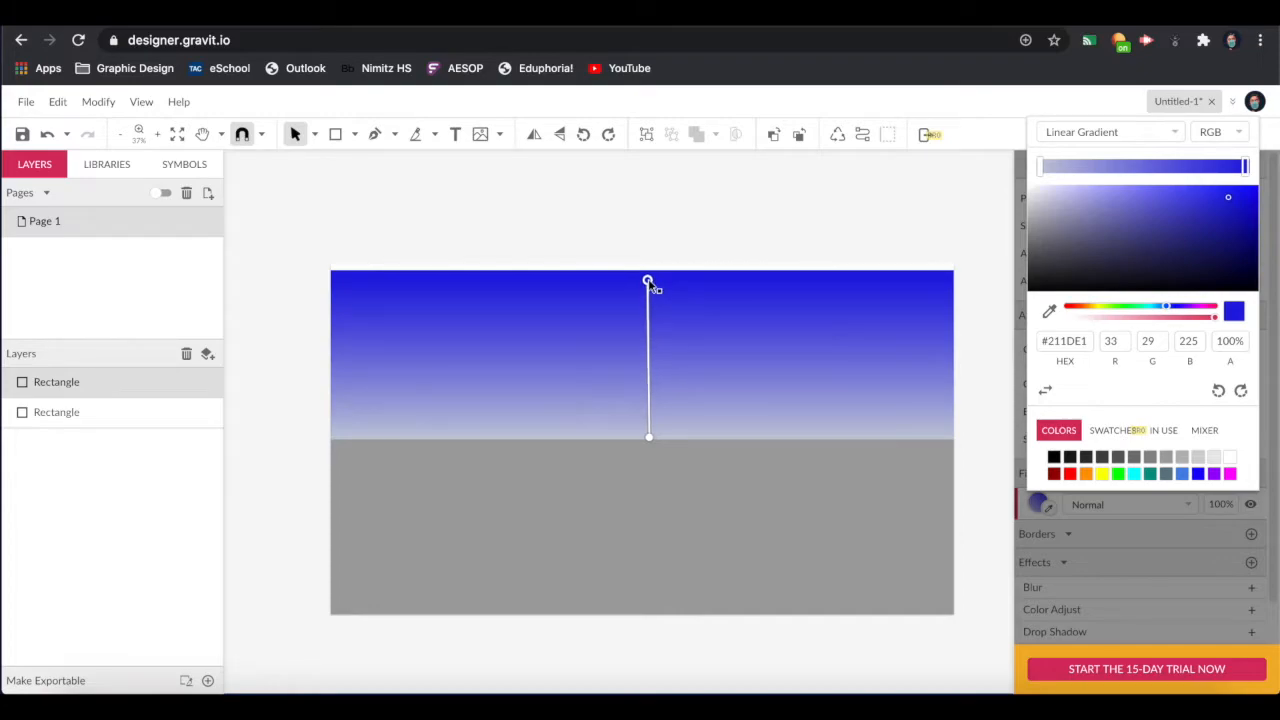
pyautogui.click(1077, 105)
pyautogui.click(894, 202)
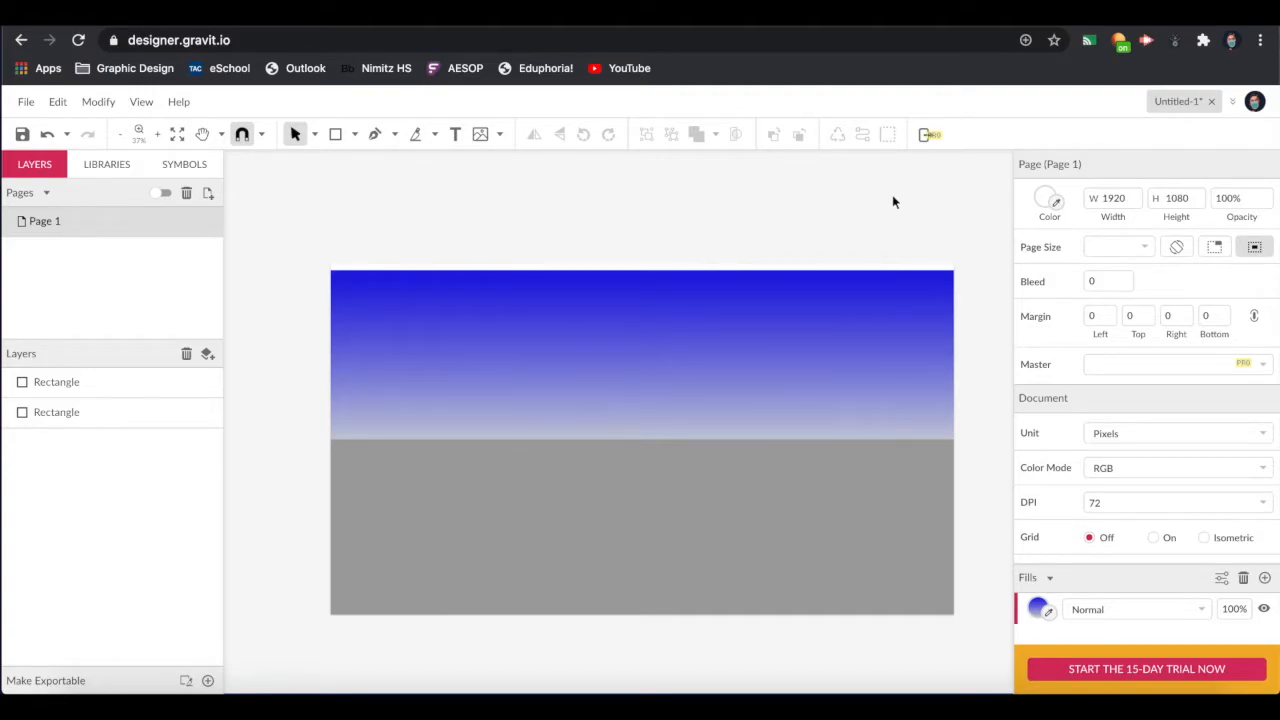
# - Draw a small black #000000 circle, about 30 × 30 px, on the horizon line near the canvas's left edge
pyautogui.click(337, 134)
pyautogui.click(354, 134)
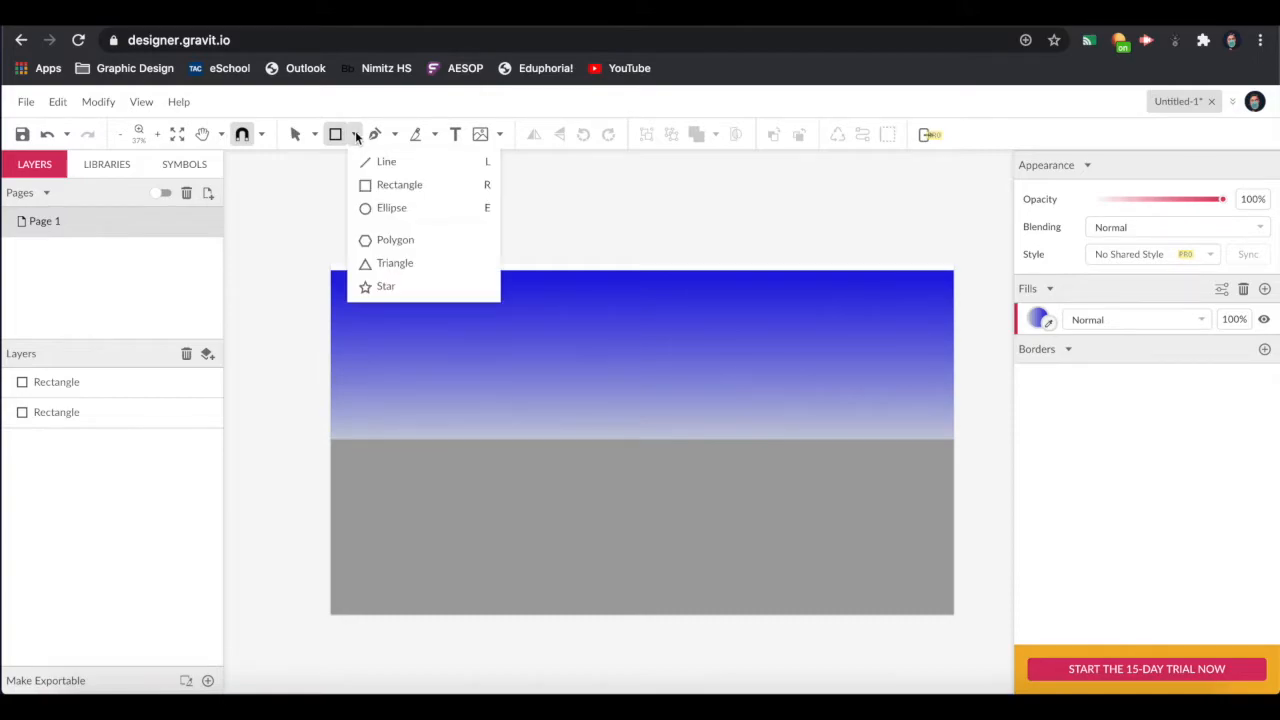
pyautogui.click(376, 205)
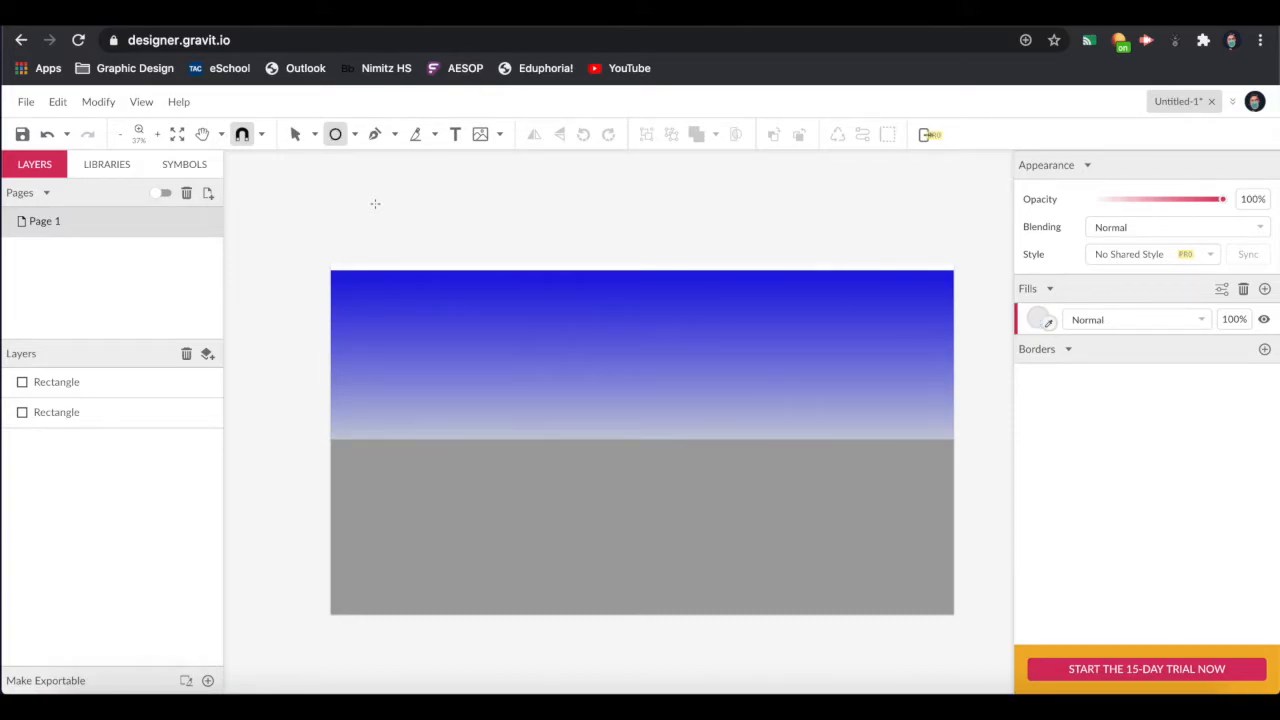
pyautogui.click(1037, 322)
pyautogui.click(1053, 358)
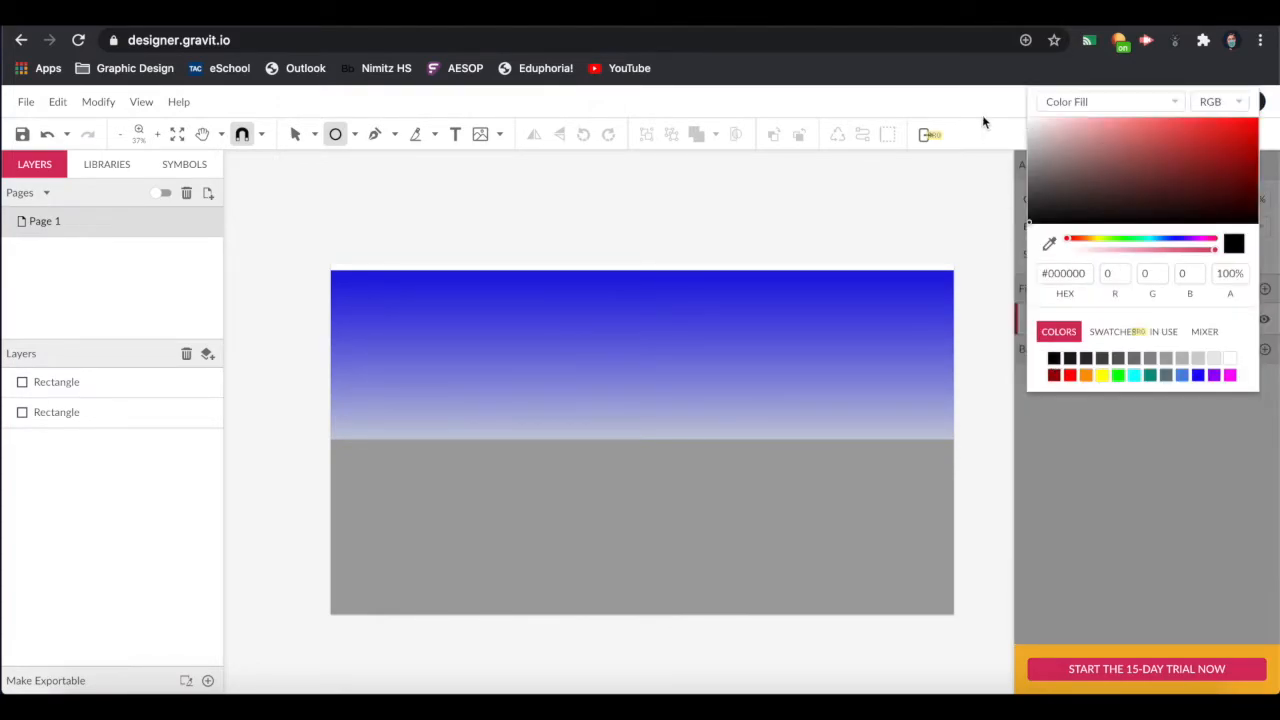
pyautogui.click(976, 112)
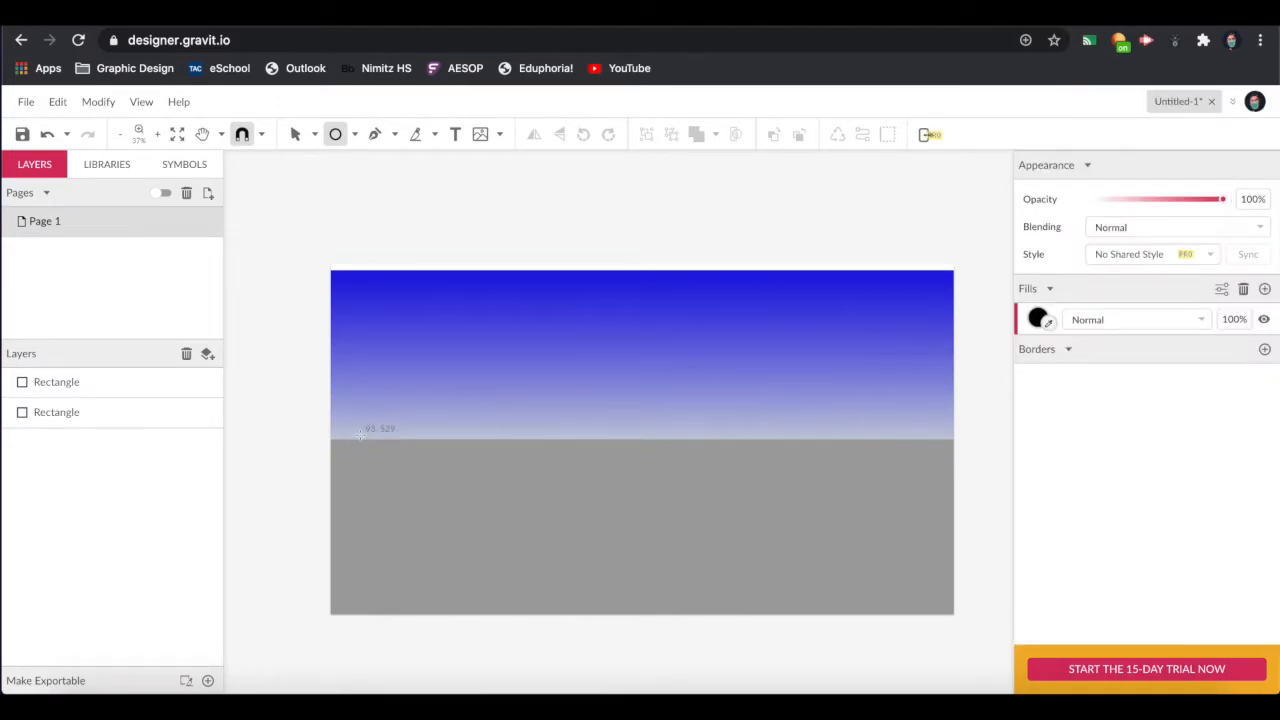
pyautogui.moveTo(363, 438); pyautogui.dragTo(373, 448)
pyautogui.click(285, 180)
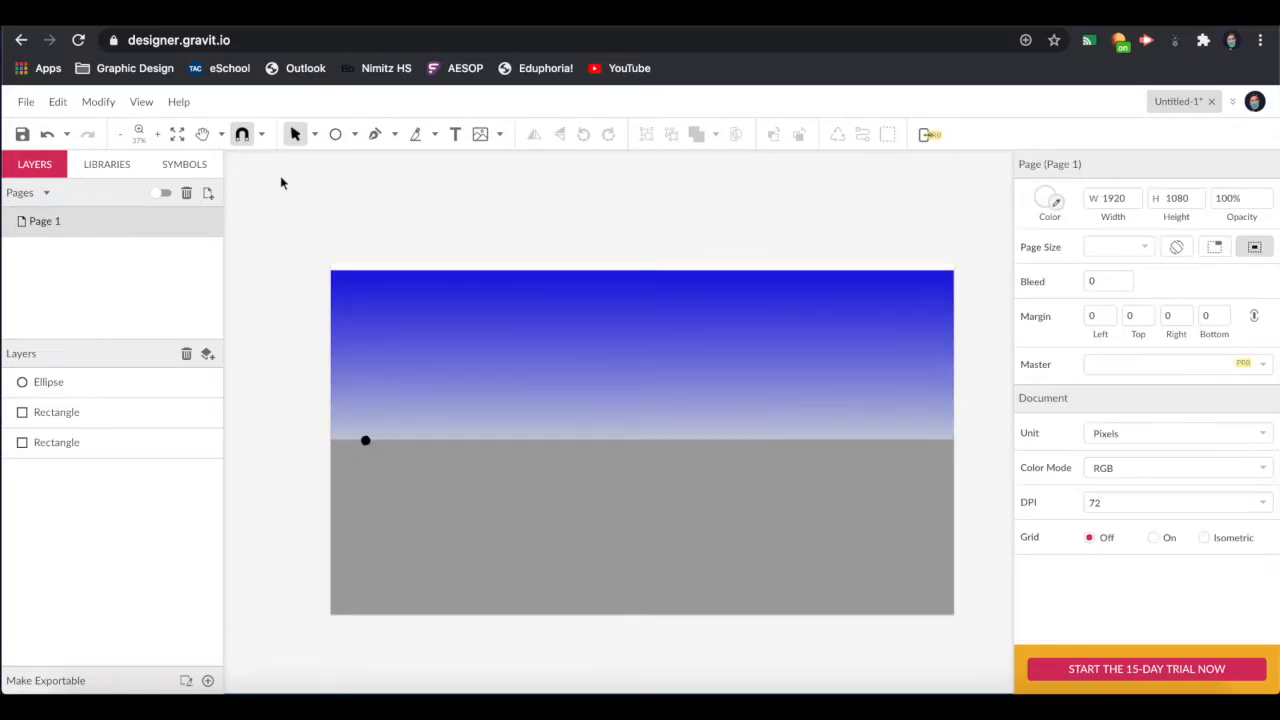
# - Centre the black circle on the horizon near the left edge, at about X 60, Y 525
pyautogui.scroll(5, 369, 447)
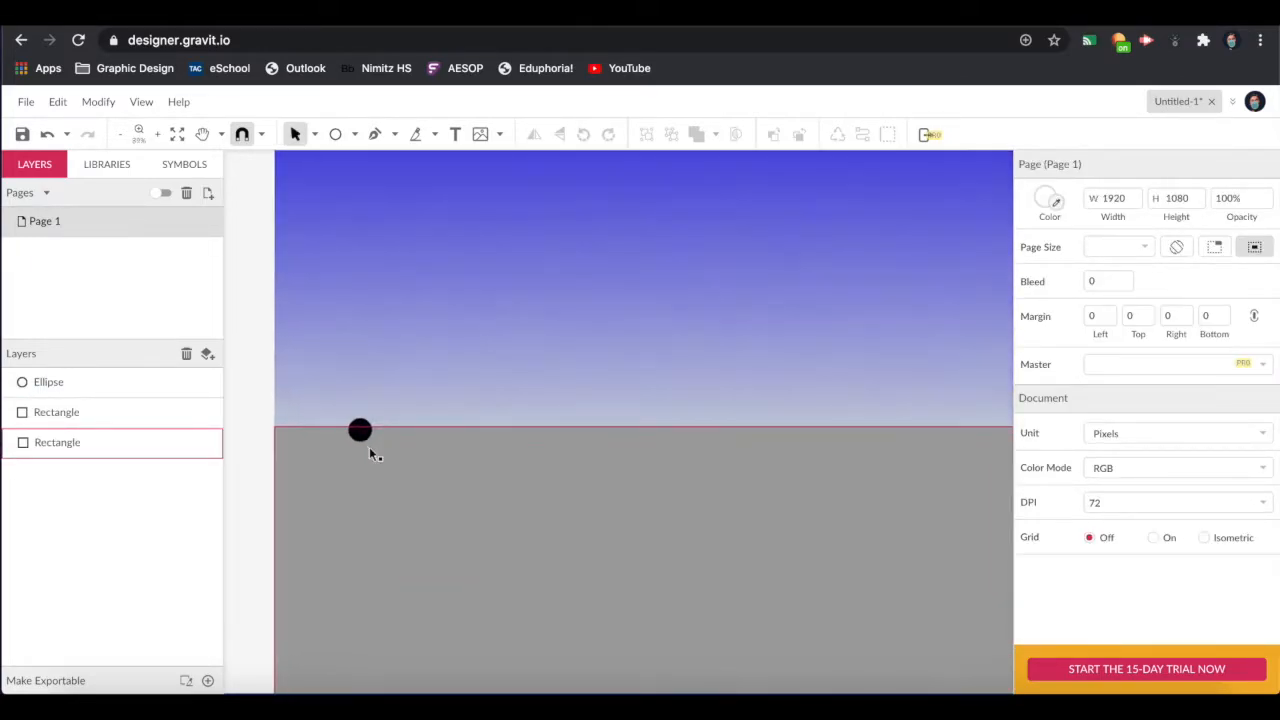
pyautogui.click(357, 428)
pyautogui.moveTo(355, 428); pyautogui.dragTo(333, 425)
# - Duplicate the black circle a short distance to its right along the horizon, at about X 113, Y 525
pyautogui.press('alt')
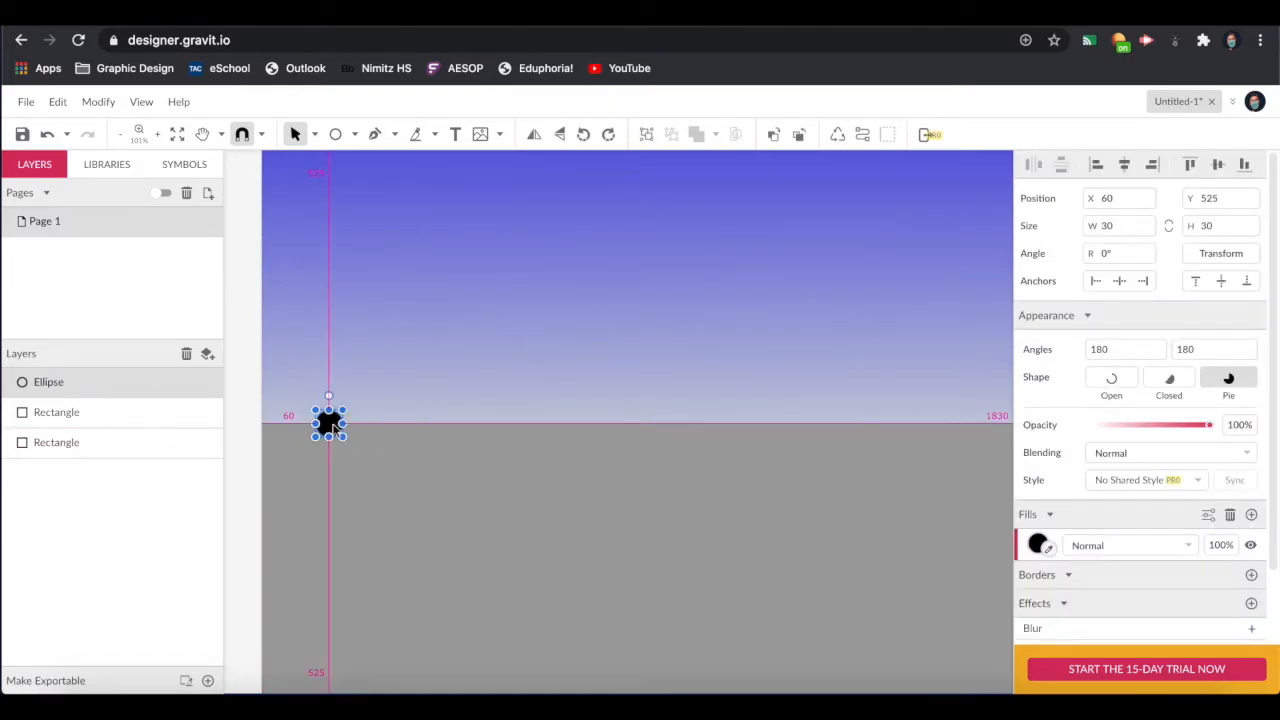
pyautogui.moveTo(333, 425); pyautogui.dragTo(380, 424)
pyautogui.scroll(-5, 380, 424)
pyautogui.scroll(-1, 380, 425)
# - Move the duplicate circle along the horizon to near the canvas's right edge, at about X 1848, Y 525
pyautogui.scroll(4, 379, 424)
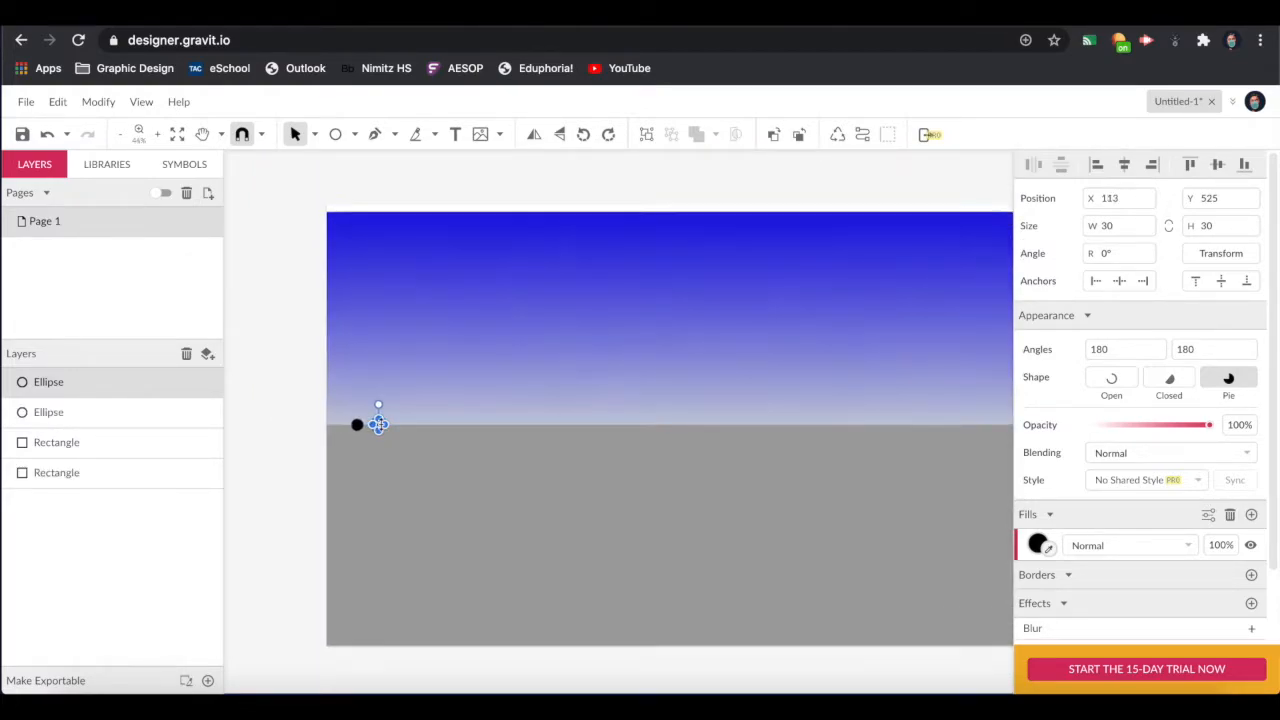
pyautogui.scroll(2, 378, 424)
pyautogui.moveTo(379, 424); pyautogui.dragTo(971, 432)
pyautogui.hscroll(2, 754, 425)
pyautogui.scroll(-3, 754, 425)
pyautogui.hscroll(3, 851, 430)
pyautogui.hscroll(2, 857, 424)
pyautogui.hscroll(1, 949, 425)
pyautogui.scroll(-3, 971, 432)
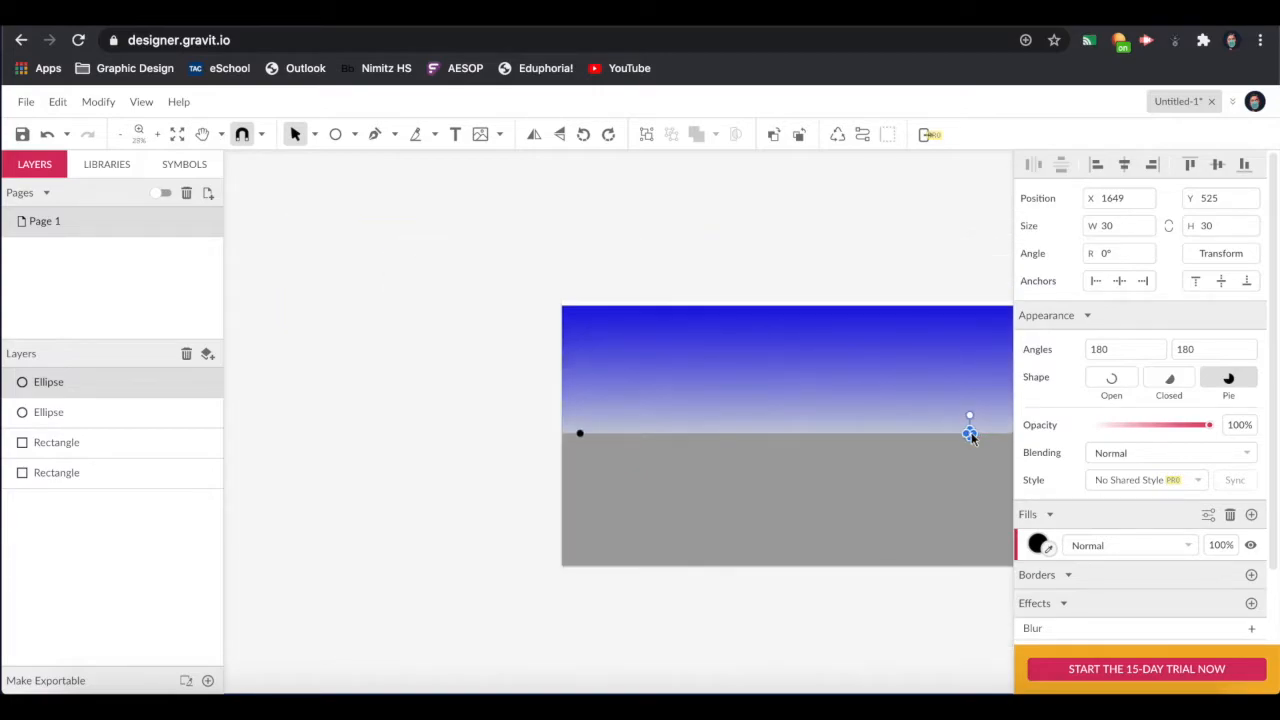
pyautogui.scroll(3, 971, 434)
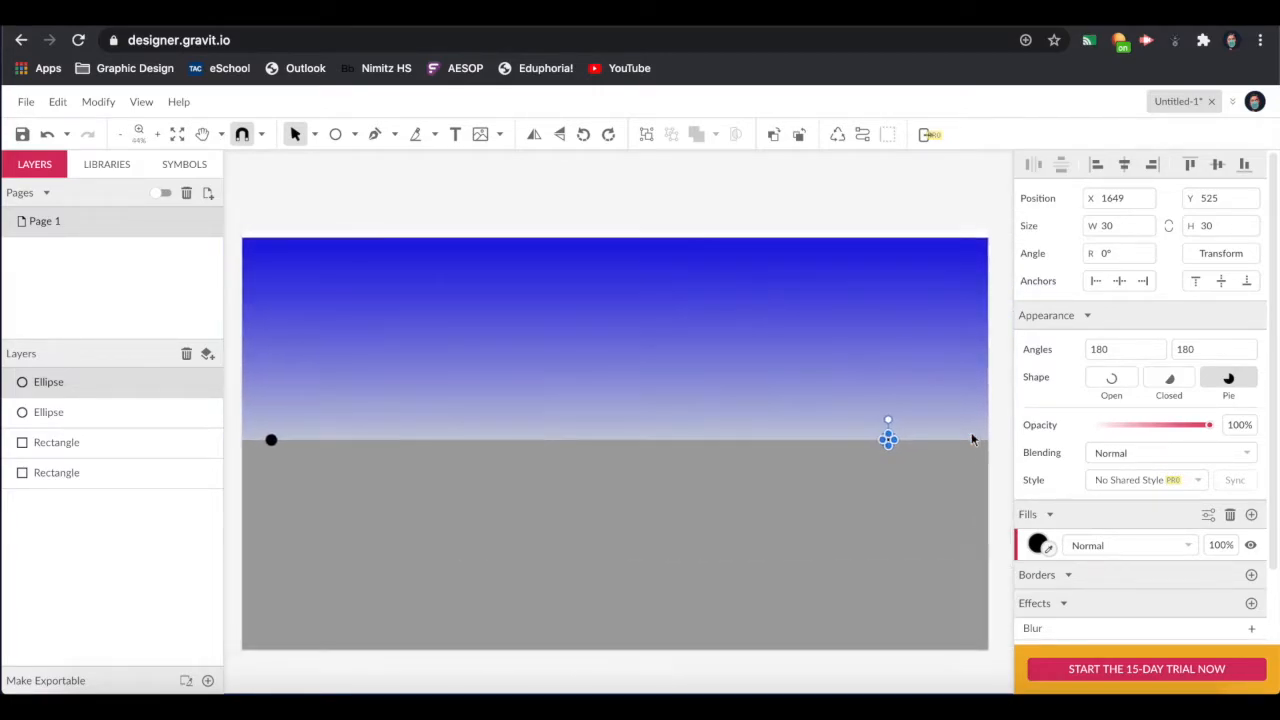
pyautogui.scroll(-2, 971, 432)
pyautogui.scroll(2, 971, 432)
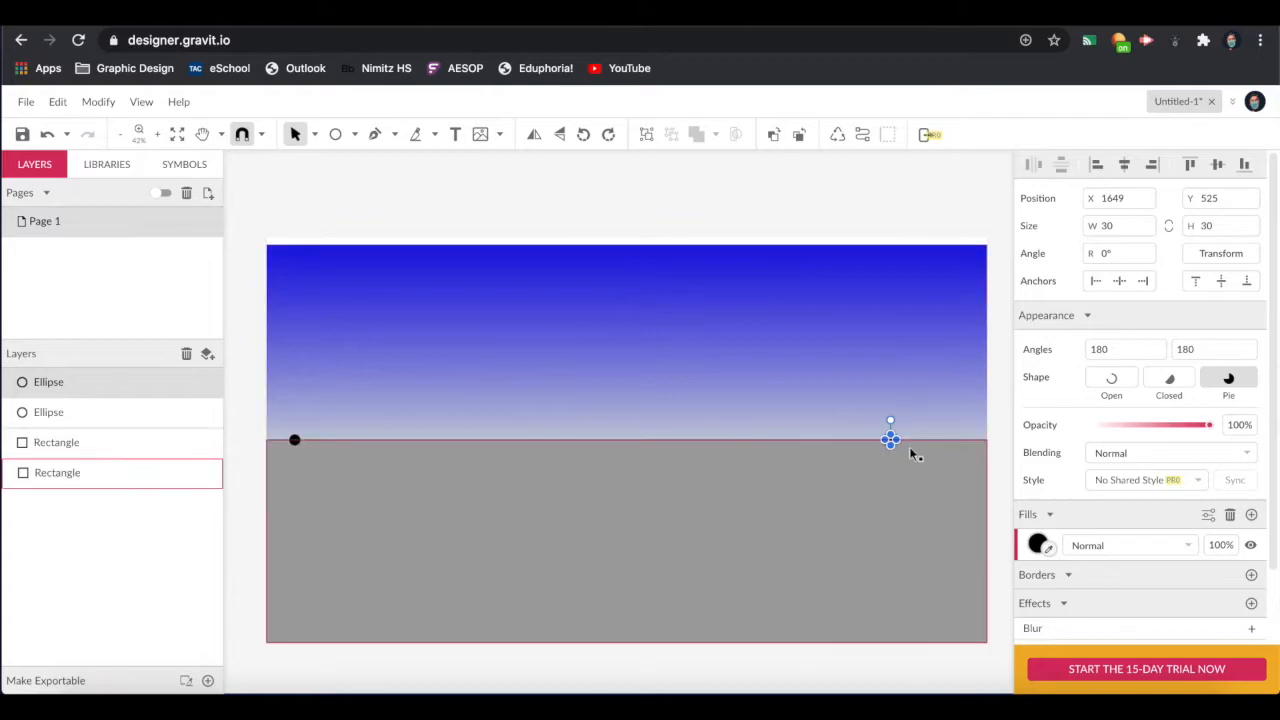
pyautogui.click(995, 353)
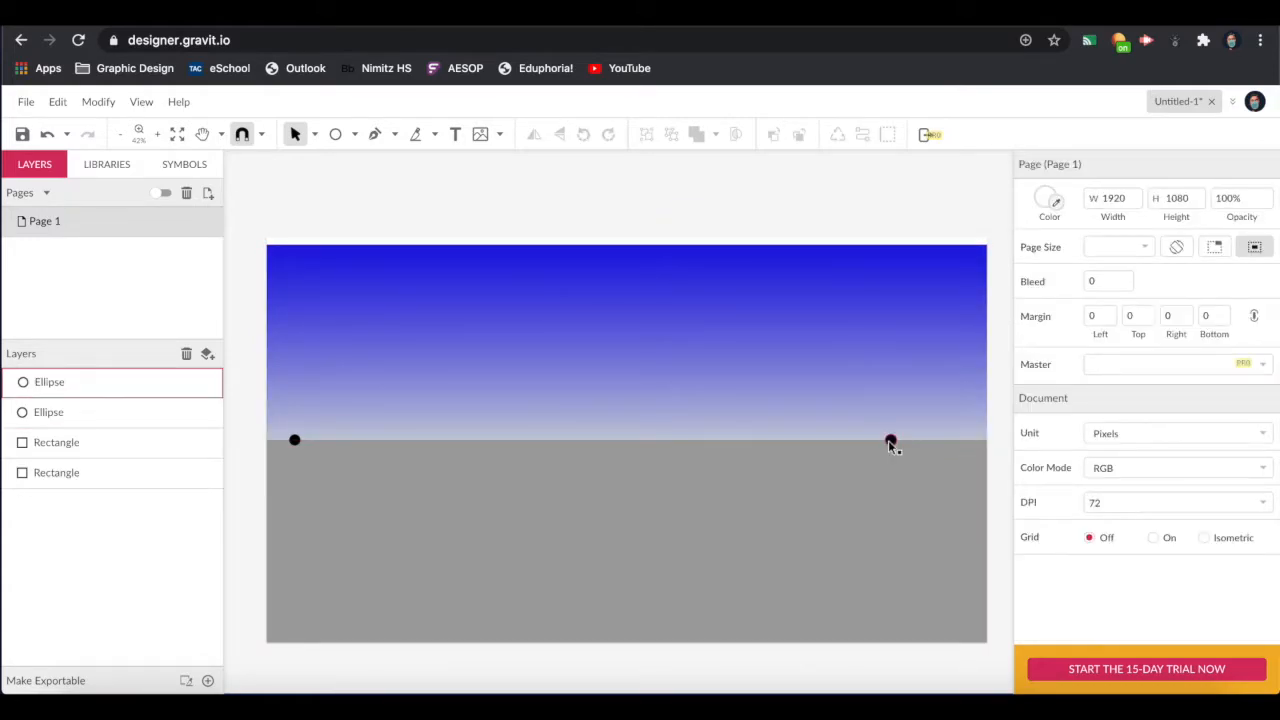
pyautogui.moveTo(893, 440); pyautogui.dragTo(967, 447)
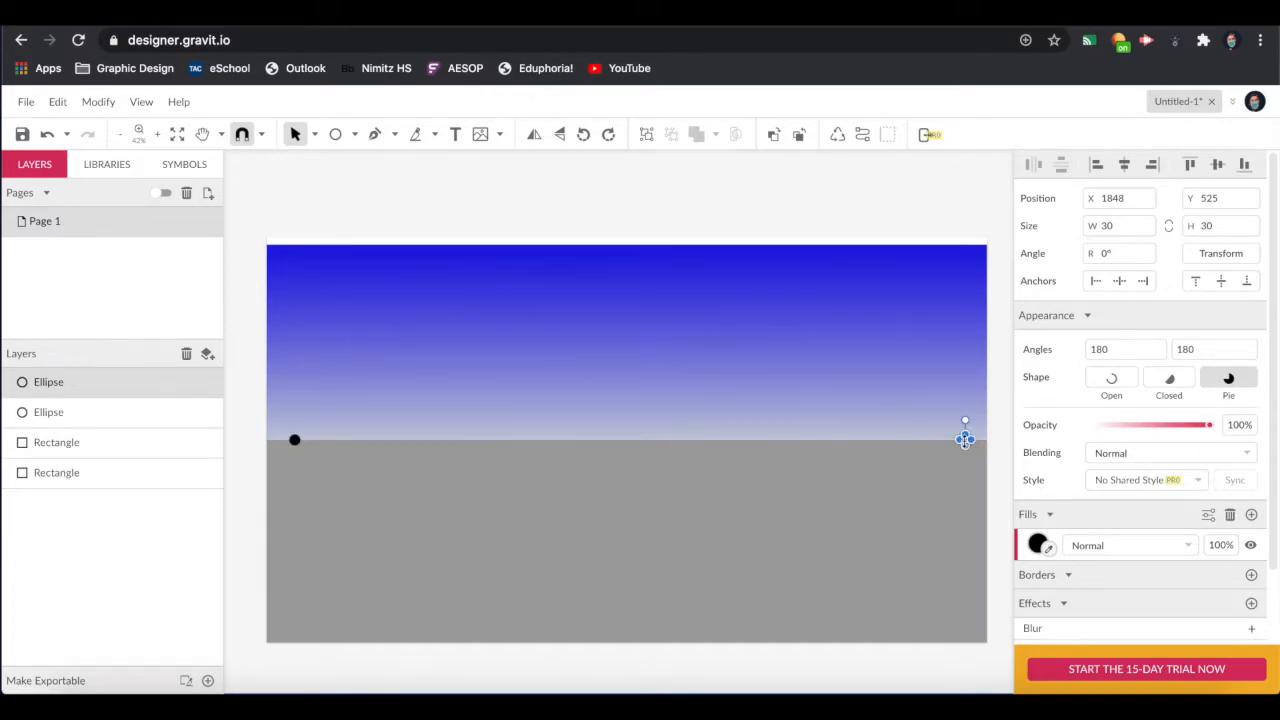
# - Draw a closed triangle with the Pen tool from the left black point to about X 996, Y 85, and straight down to about Y 822
pyautogui.click(900, 217)
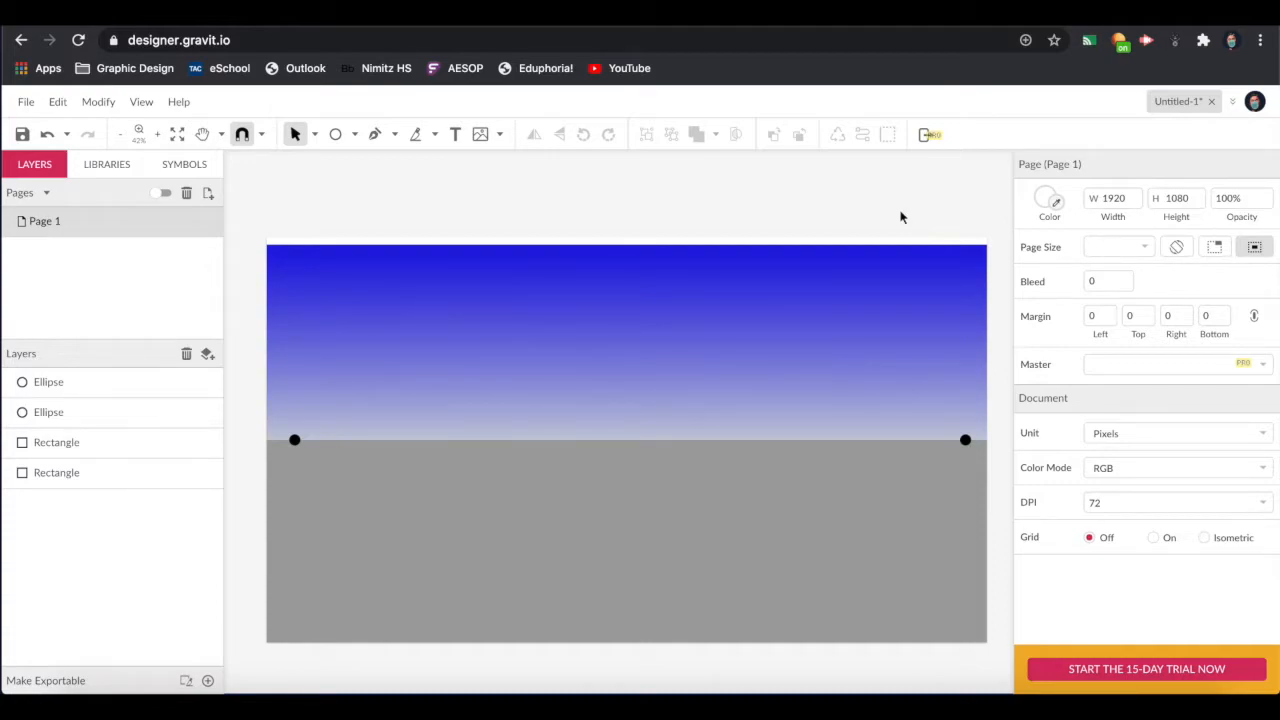
pyautogui.press('p')
pyautogui.click(293, 433)
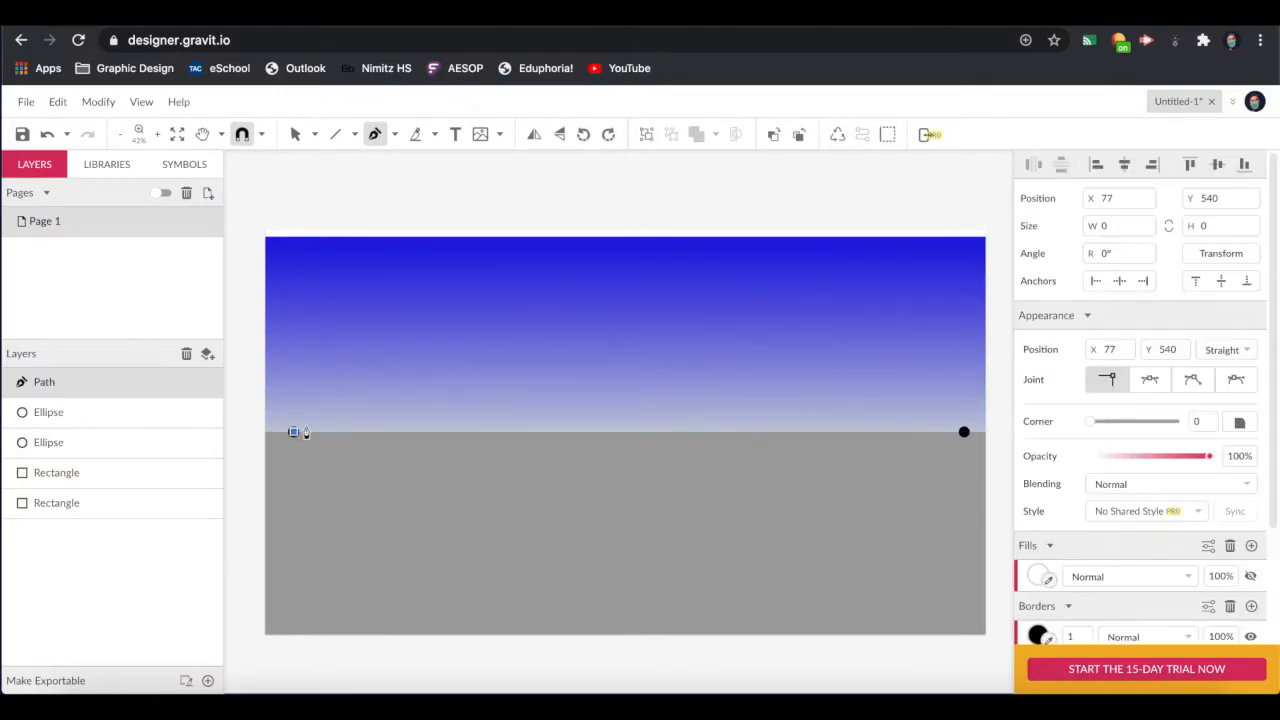
pyautogui.click(639, 265)
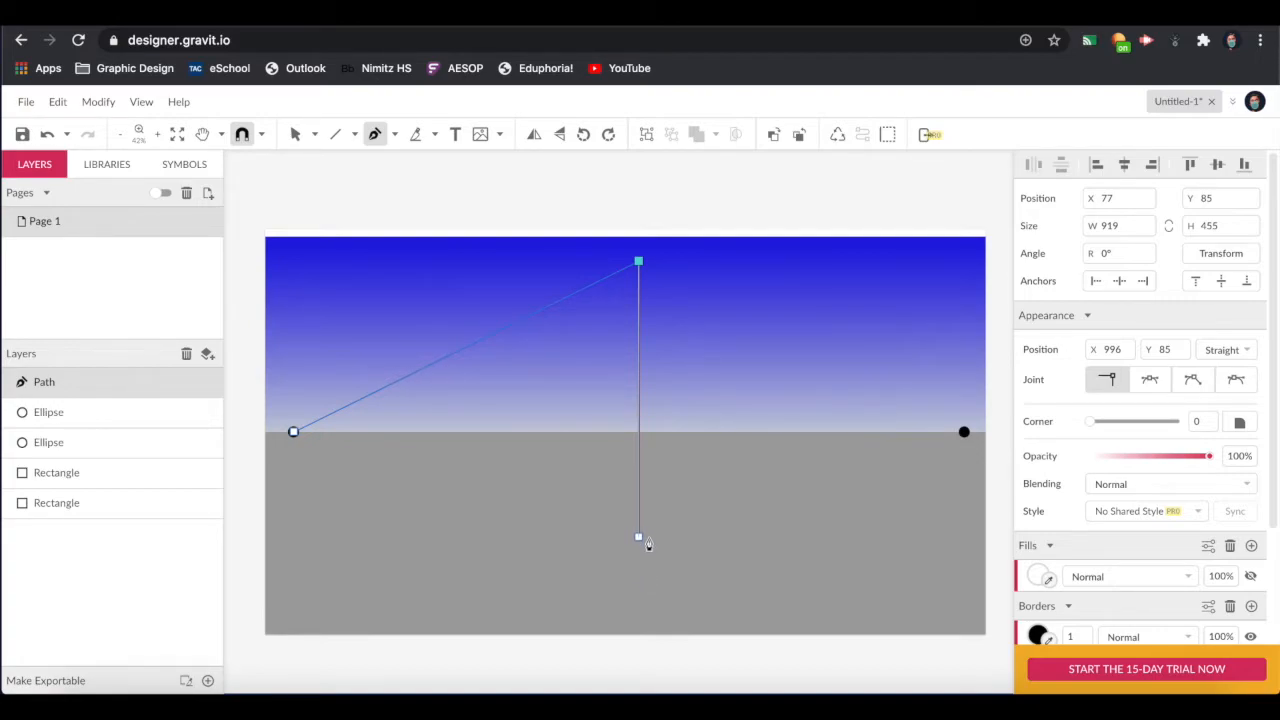
pyautogui.click(639, 537)
pyautogui.click(293, 433)
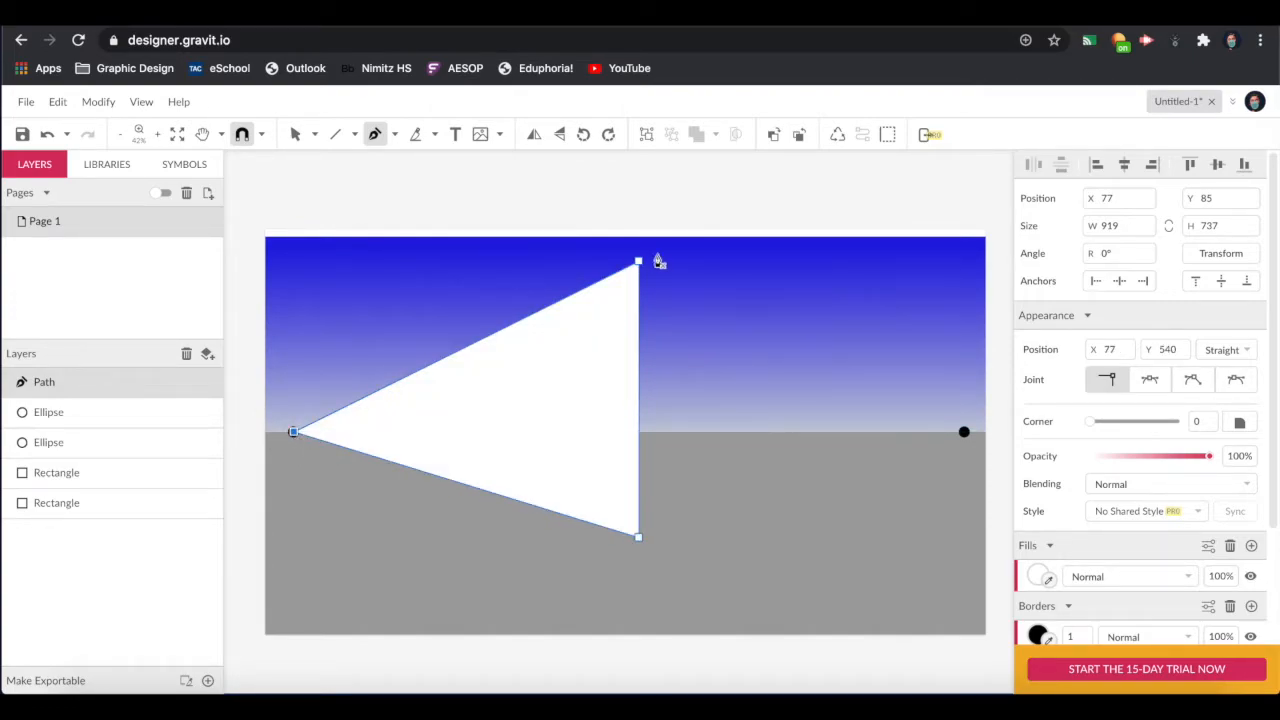
# - Fill the left triangle with dark red #980000 and deselect it
pyautogui.hscroll(1, 994, 282)
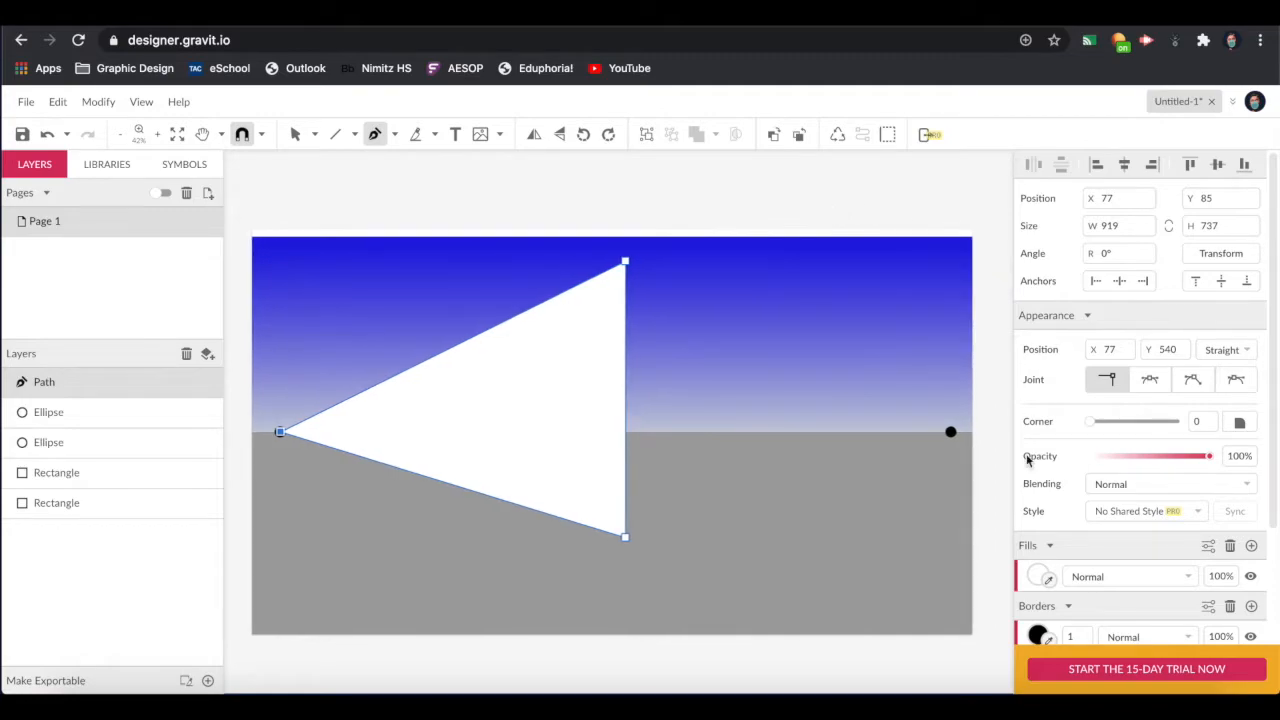
pyautogui.click(1036, 577)
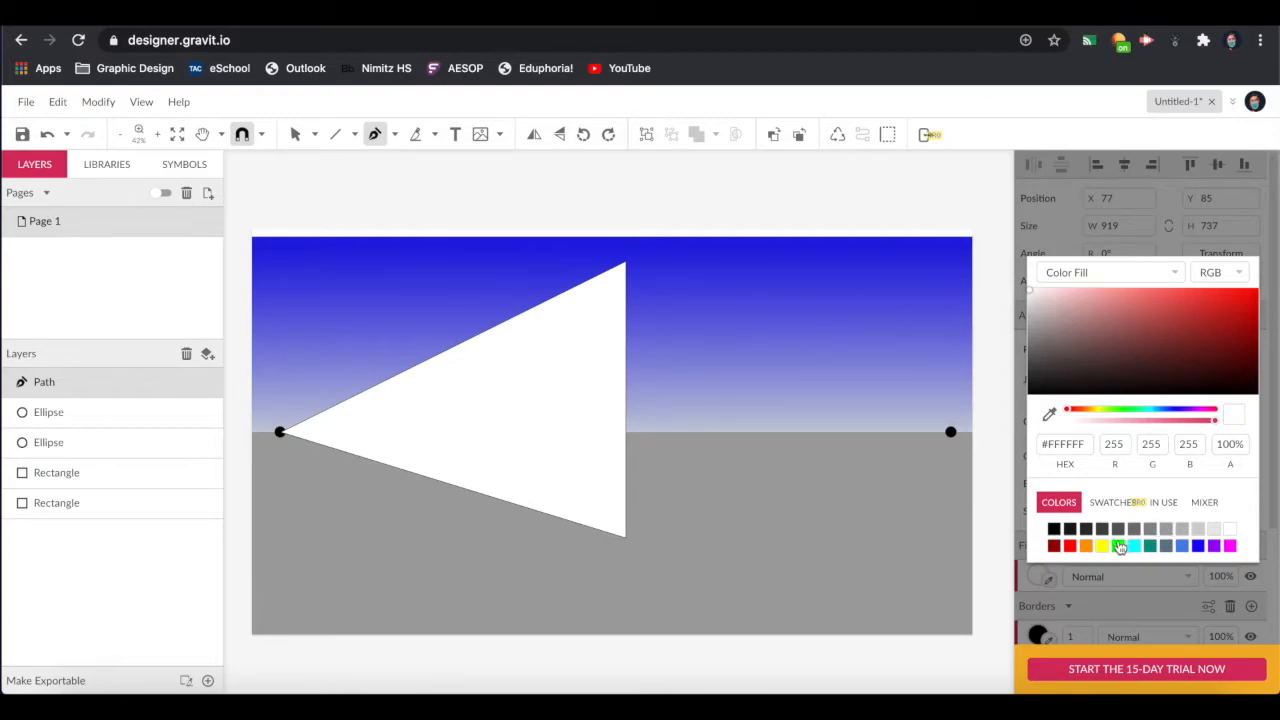
pyautogui.click(1054, 546)
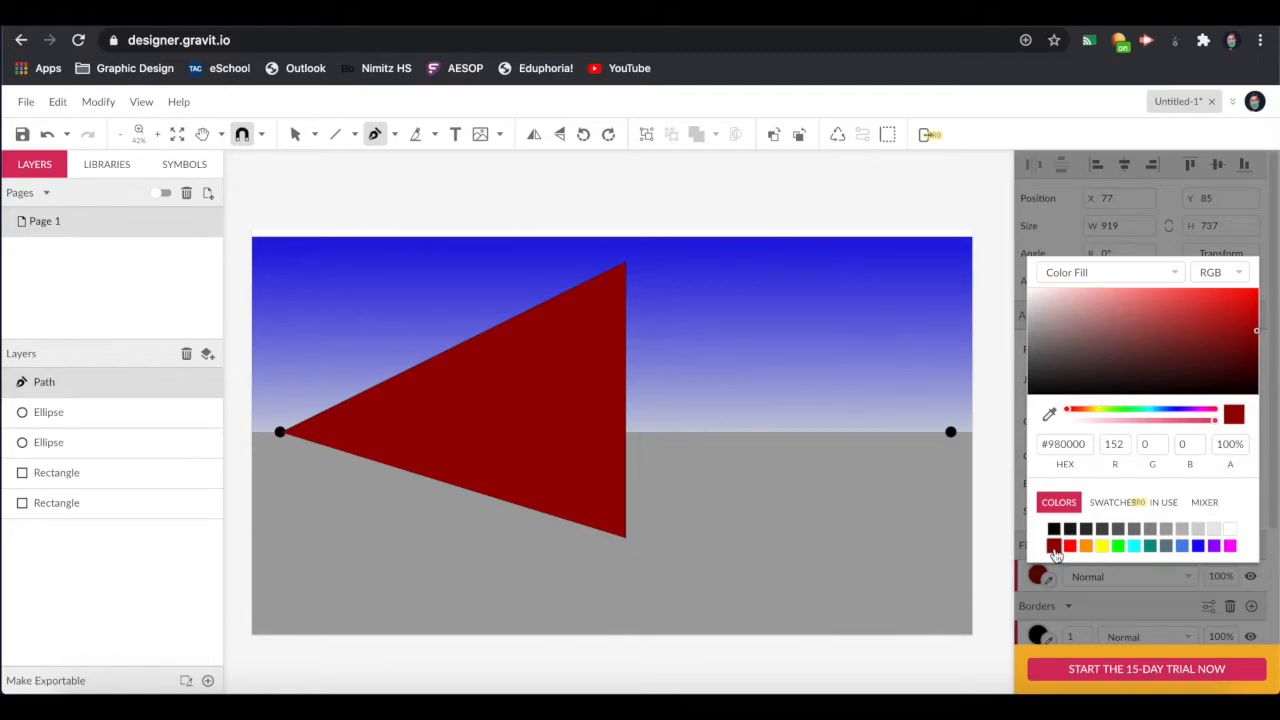
pyautogui.hscroll(1, 976, 206)
pyautogui.scroll(2, 640, 190)
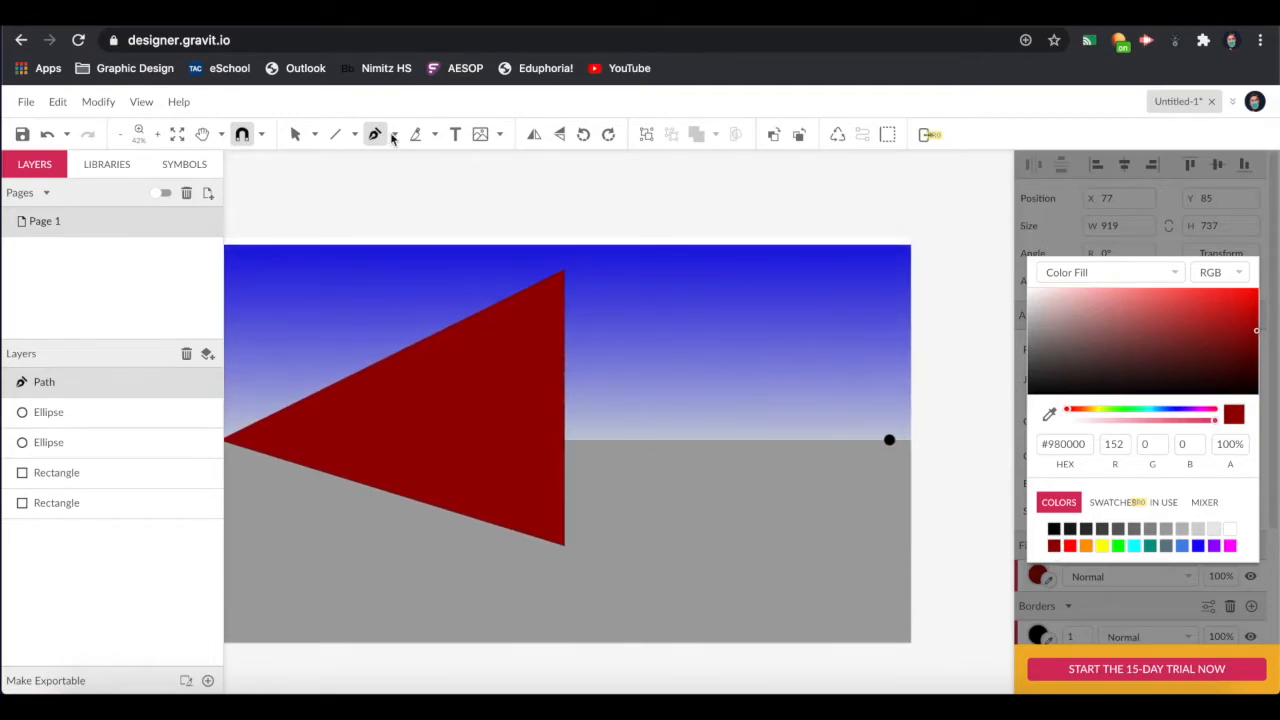
pyautogui.click(295, 134)
pyautogui.click(391, 220)
# - Draw a mirrored closed triangle with the Pen tool from the right black point to the top and bottom corners of the red triangle's vertical edge
pyautogui.scroll(-5, 548, 247)
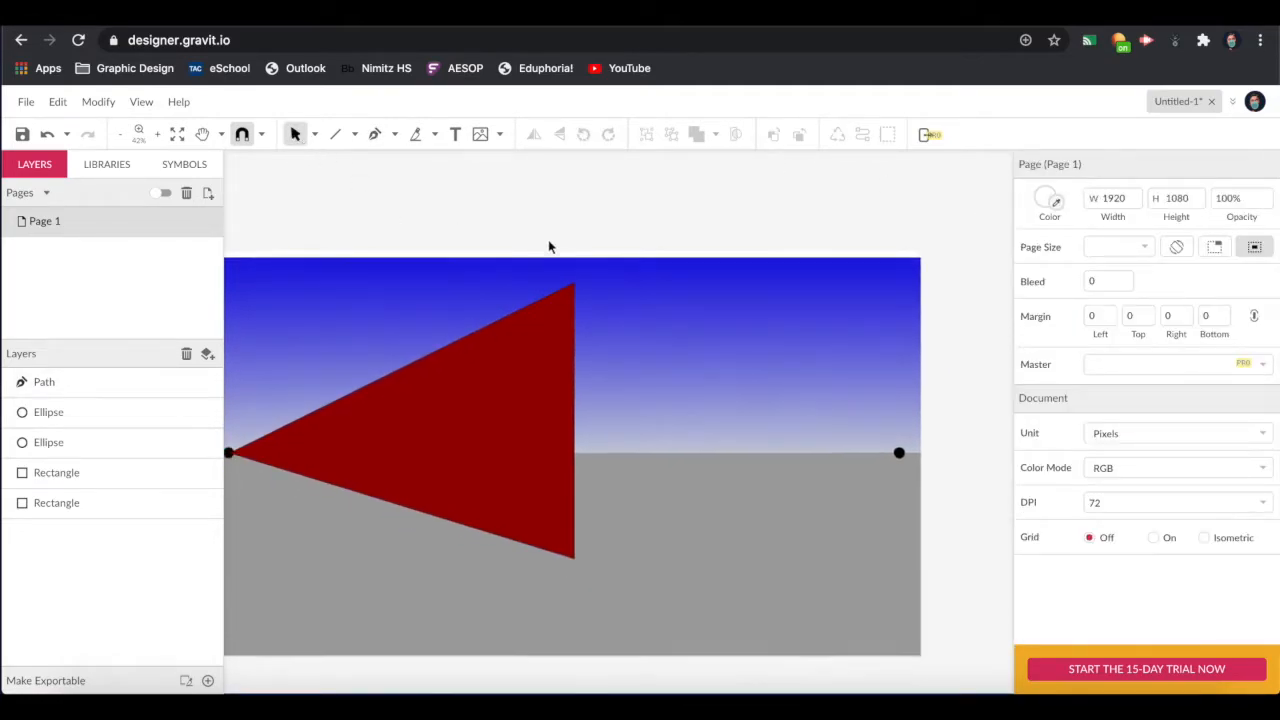
pyautogui.scroll(3, 548, 247)
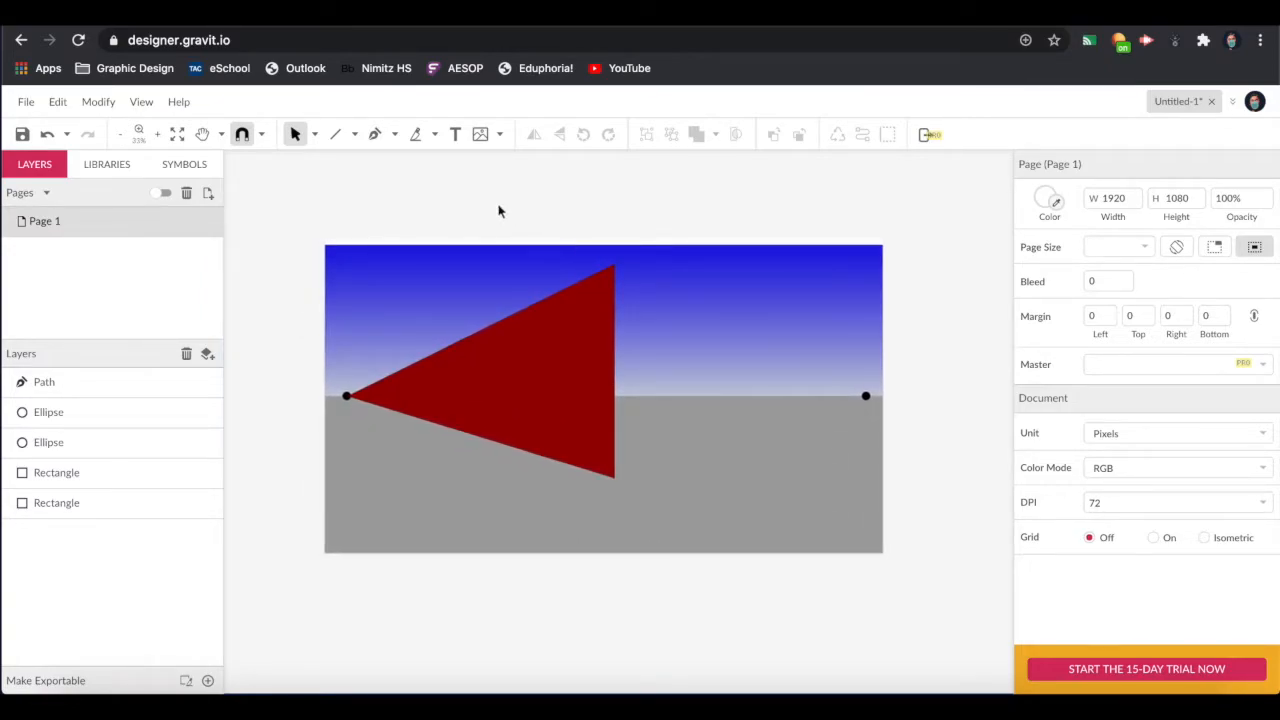
pyautogui.click(375, 134)
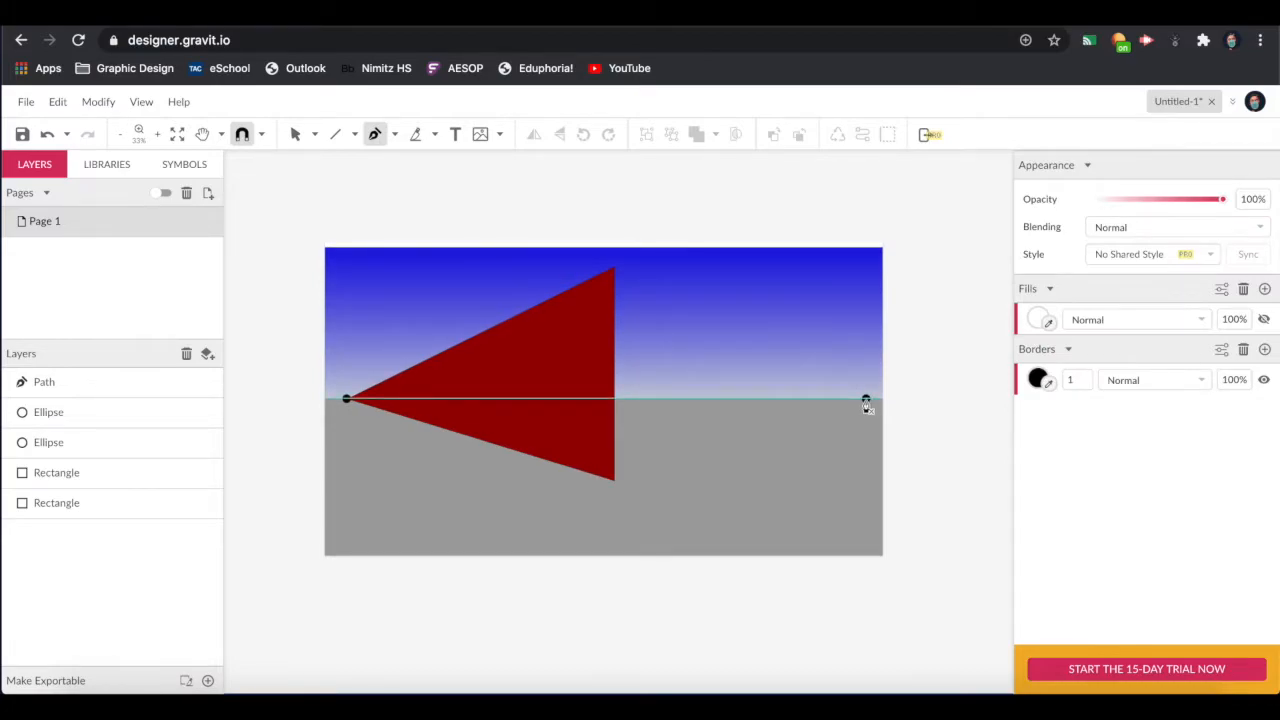
pyautogui.click(866, 399)
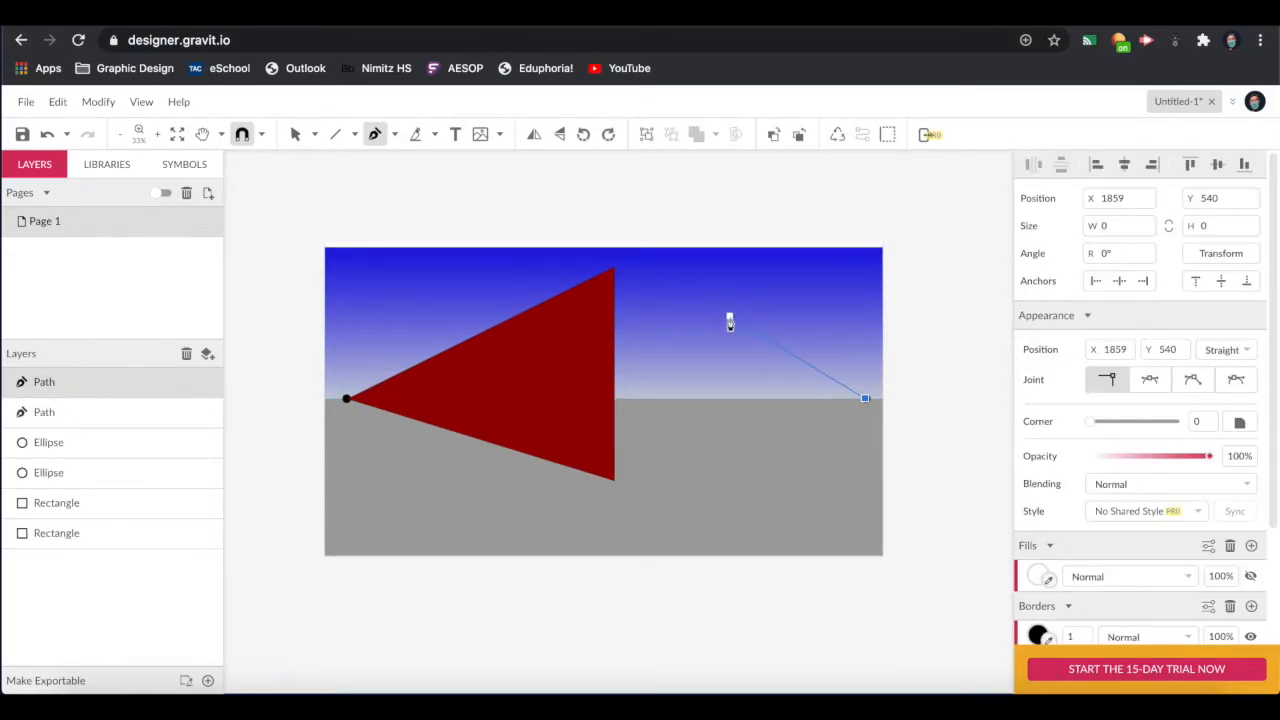
pyautogui.click(614, 268)
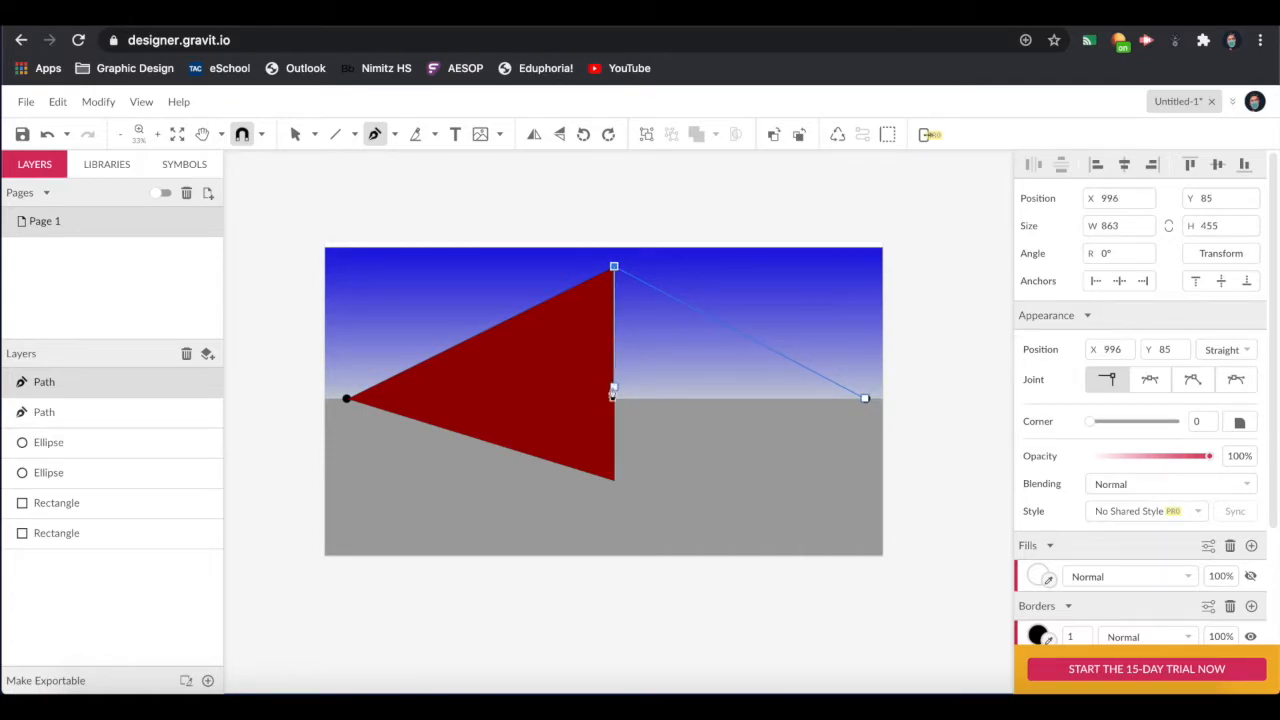
pyautogui.click(615, 486)
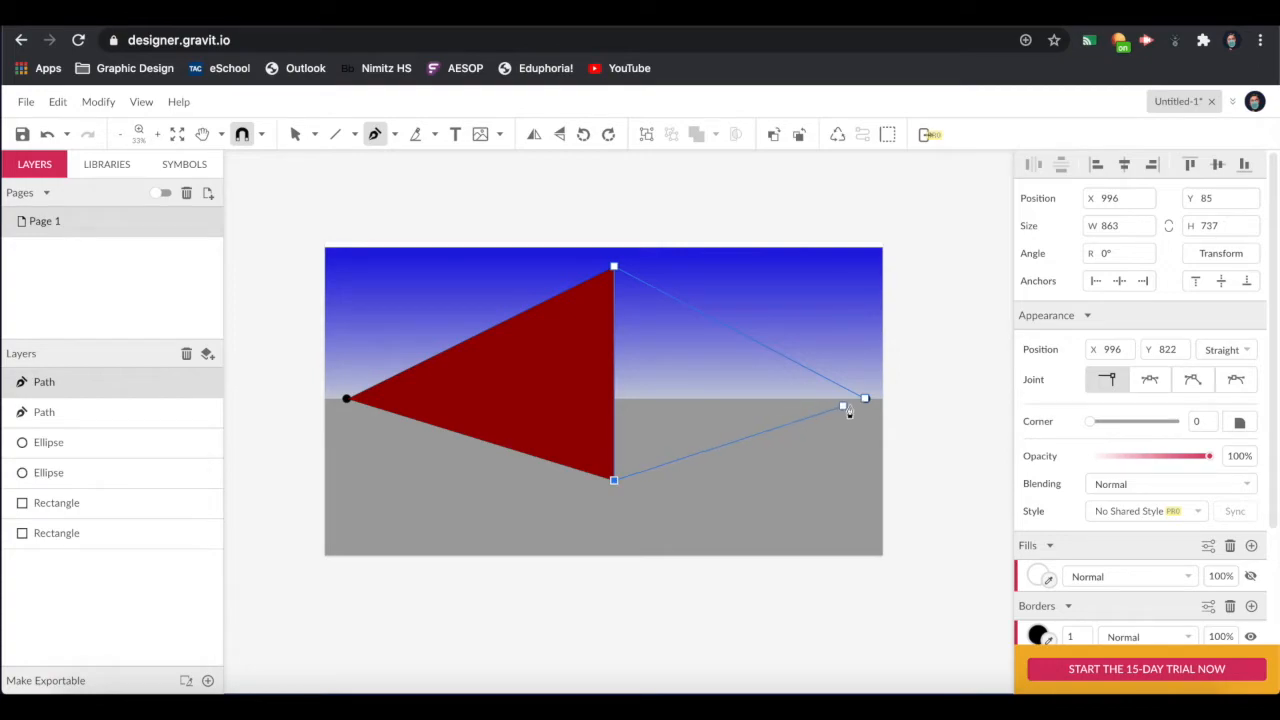
pyautogui.click(865, 400)
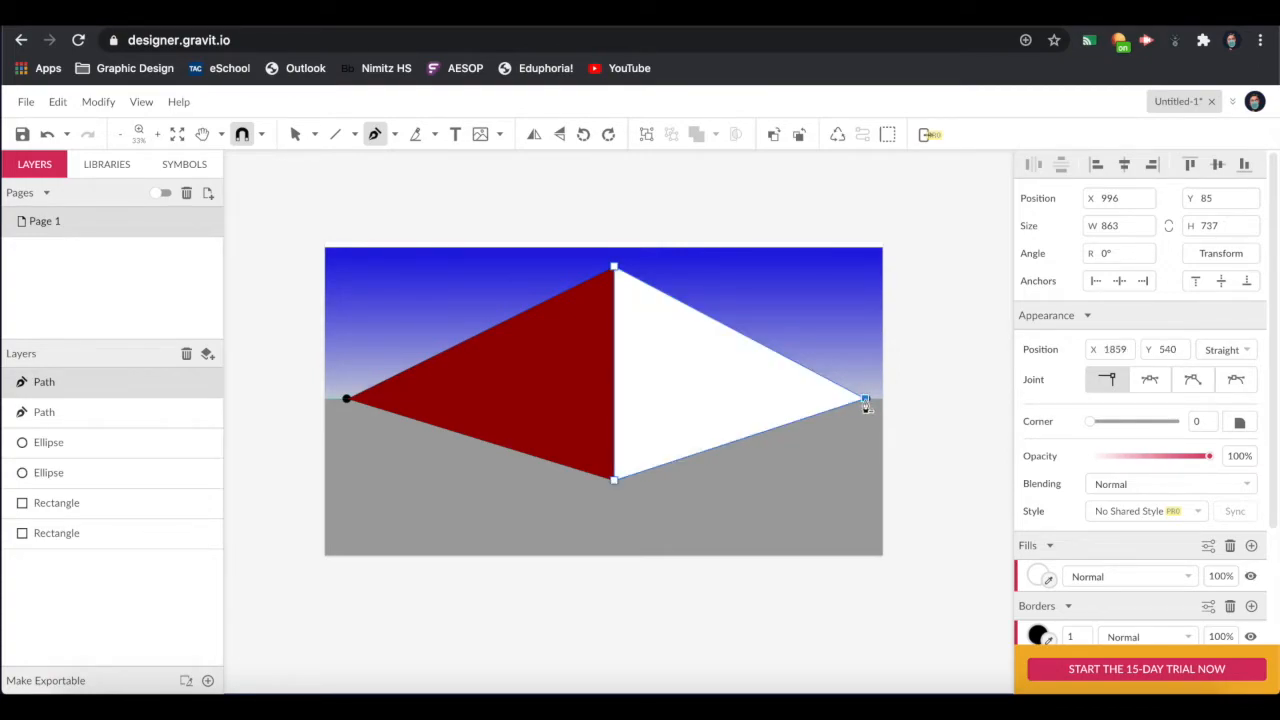
# - Fill the right triangle with a slightly darker red, #800404, and deselect it
pyautogui.hscroll(1, 980, 482)
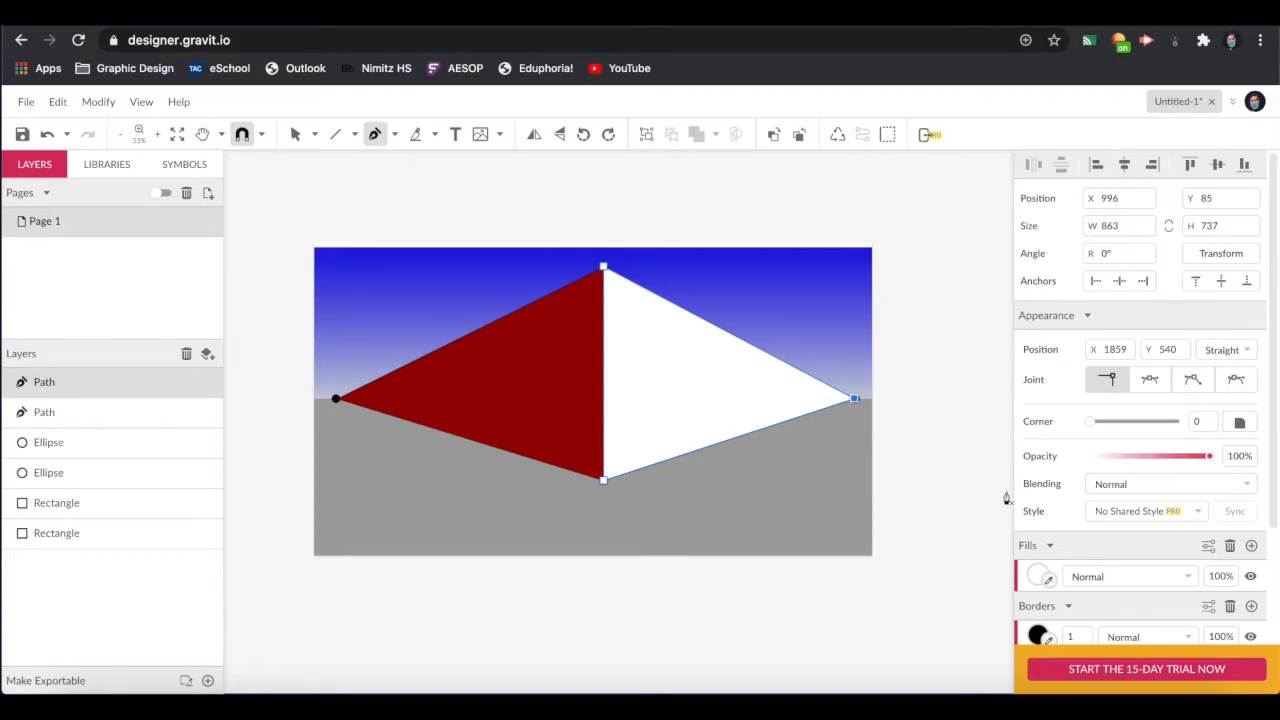
pyautogui.click(1036, 576)
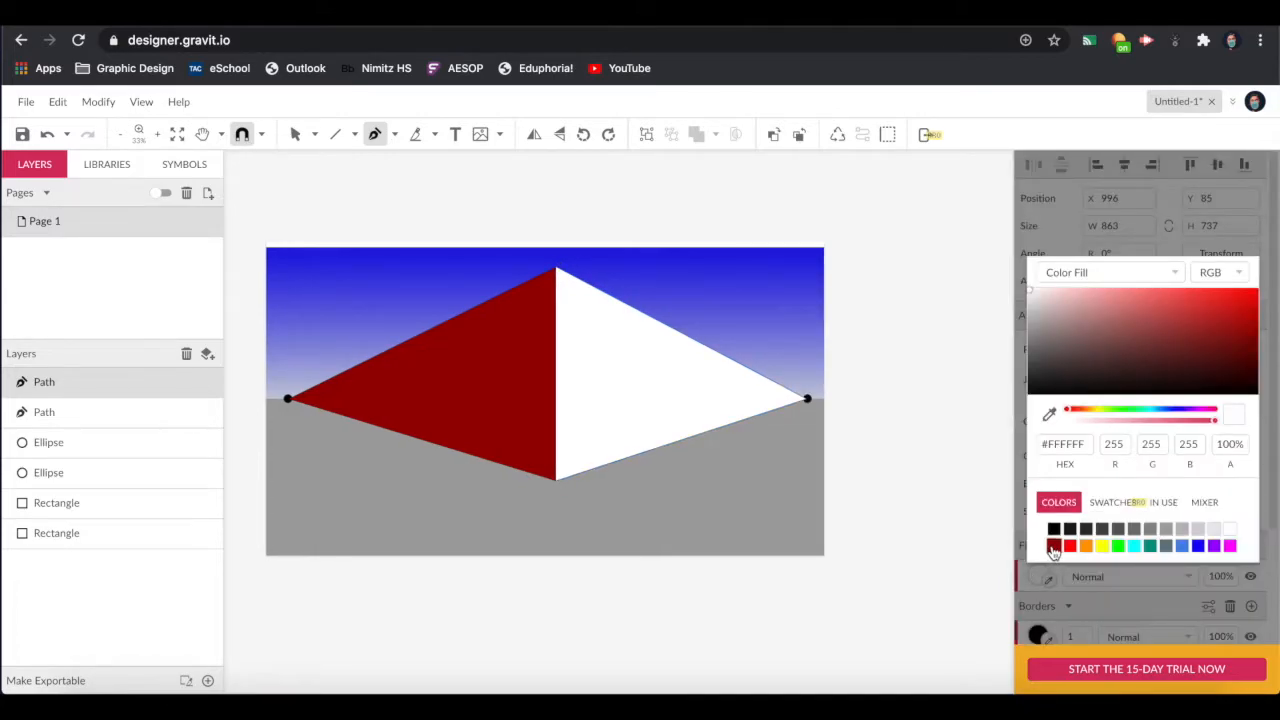
pyautogui.click(1053, 546)
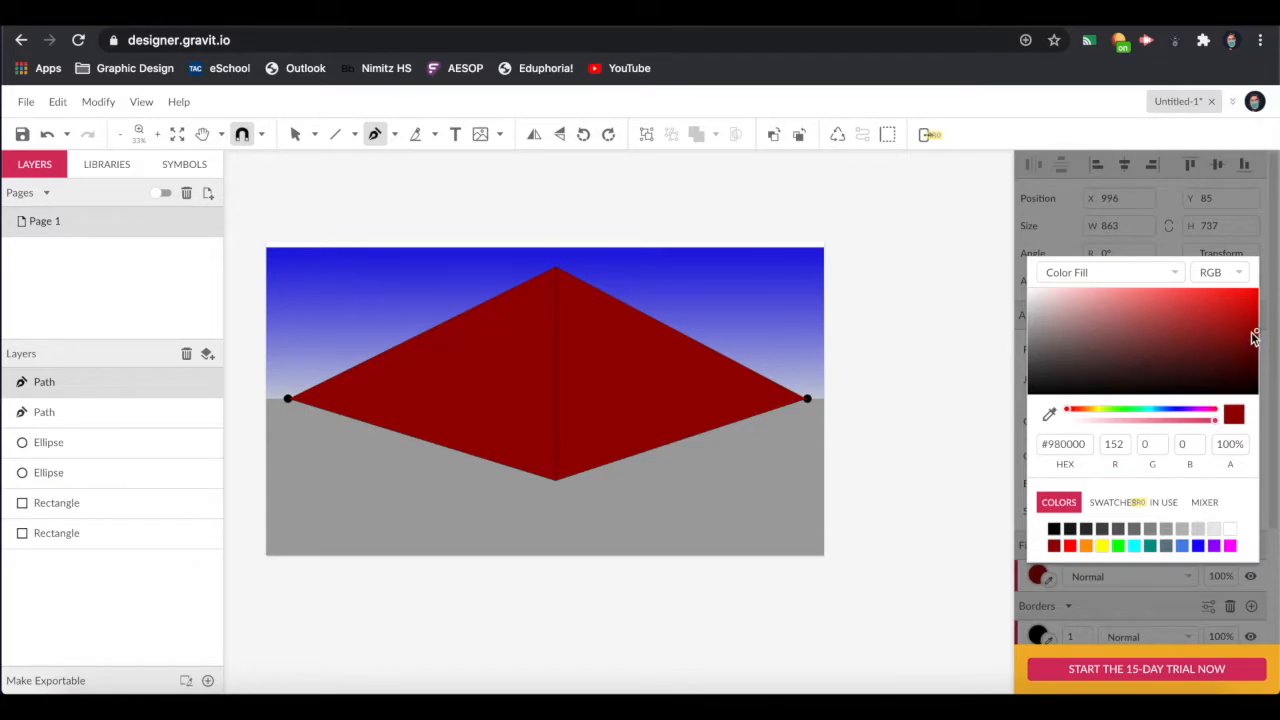
pyautogui.moveTo(1257, 337); pyautogui.dragTo(1253, 347)
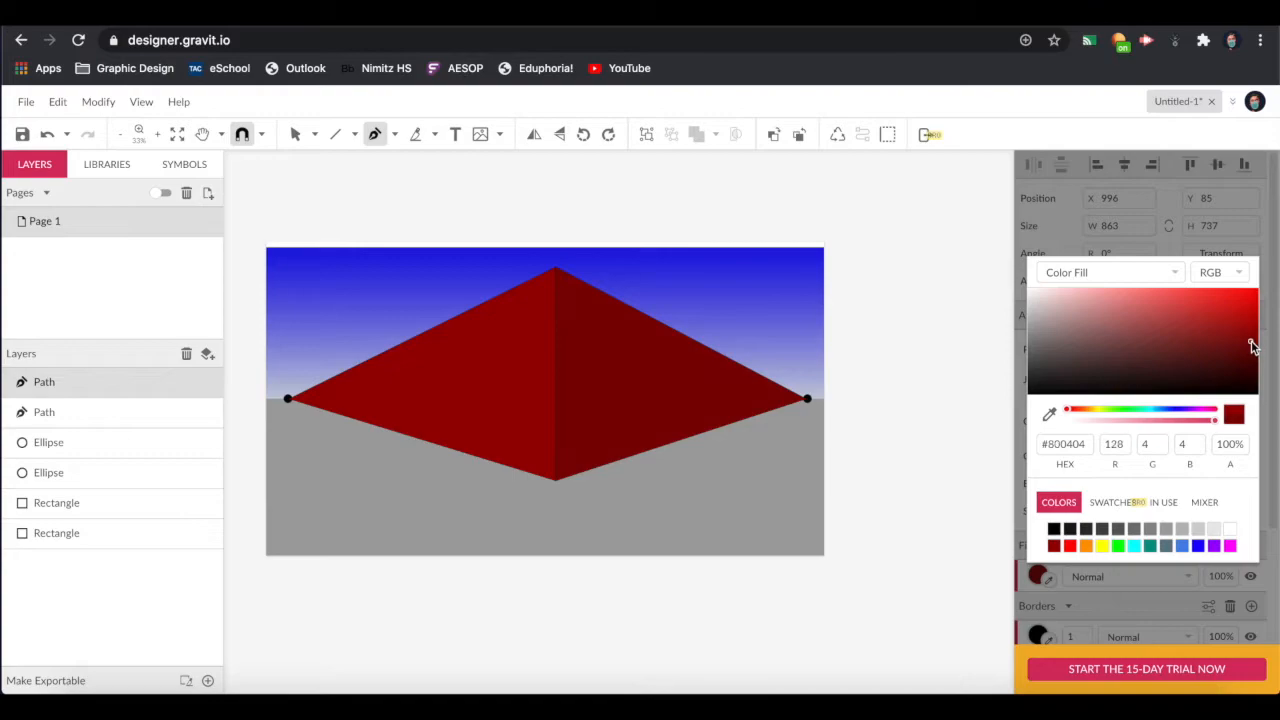
pyautogui.hscroll(1, 950, 221)
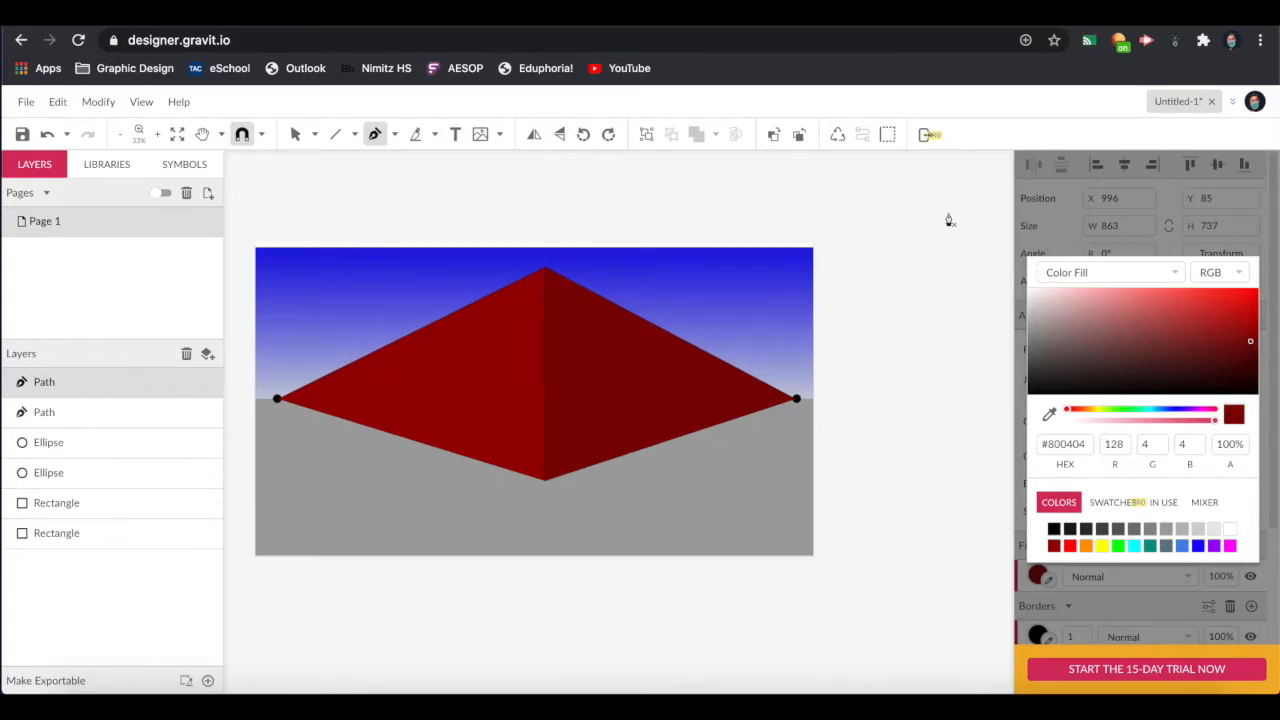
pyautogui.scroll(1, 948, 220)
pyautogui.click(295, 134)
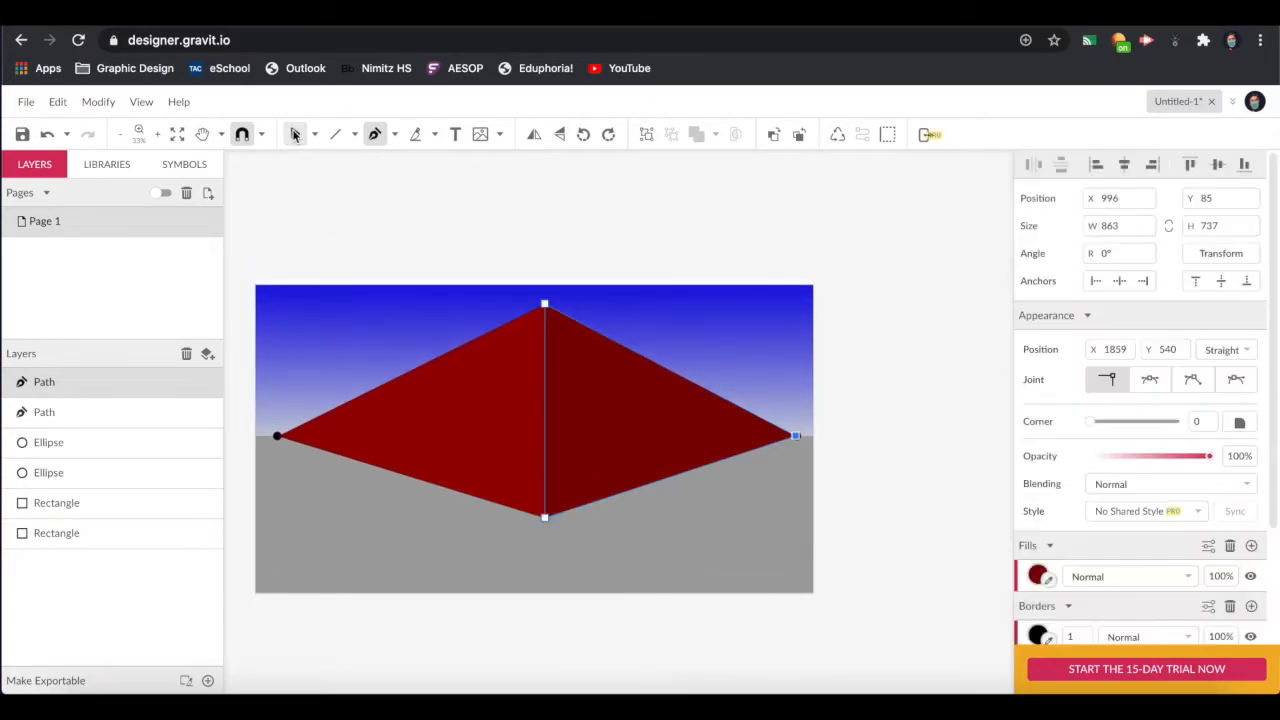
pyautogui.click(887, 245)
# - Draw a vertical line about 476 px tall across the left red face at about X 667, between its upper and lower edges
pyautogui.scroll(-2, 762, 341)
pyautogui.hscroll(-2, 762, 341)
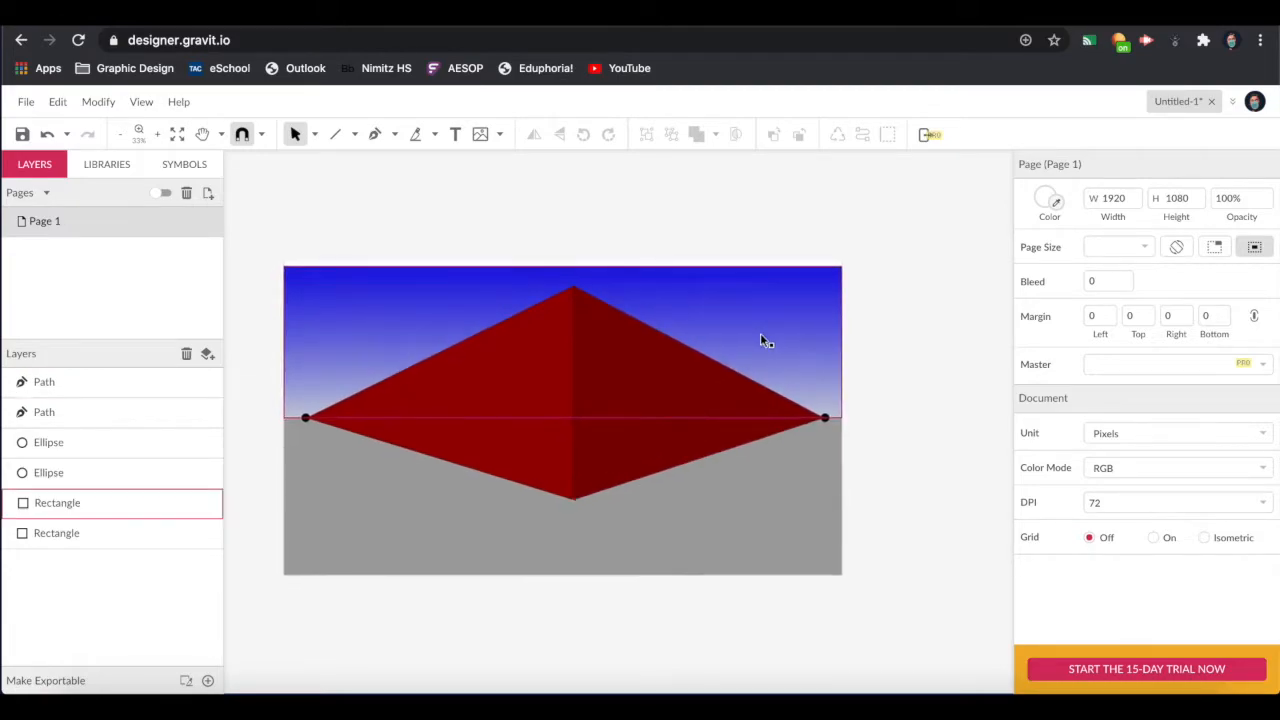
pyautogui.scroll(3, 760, 340)
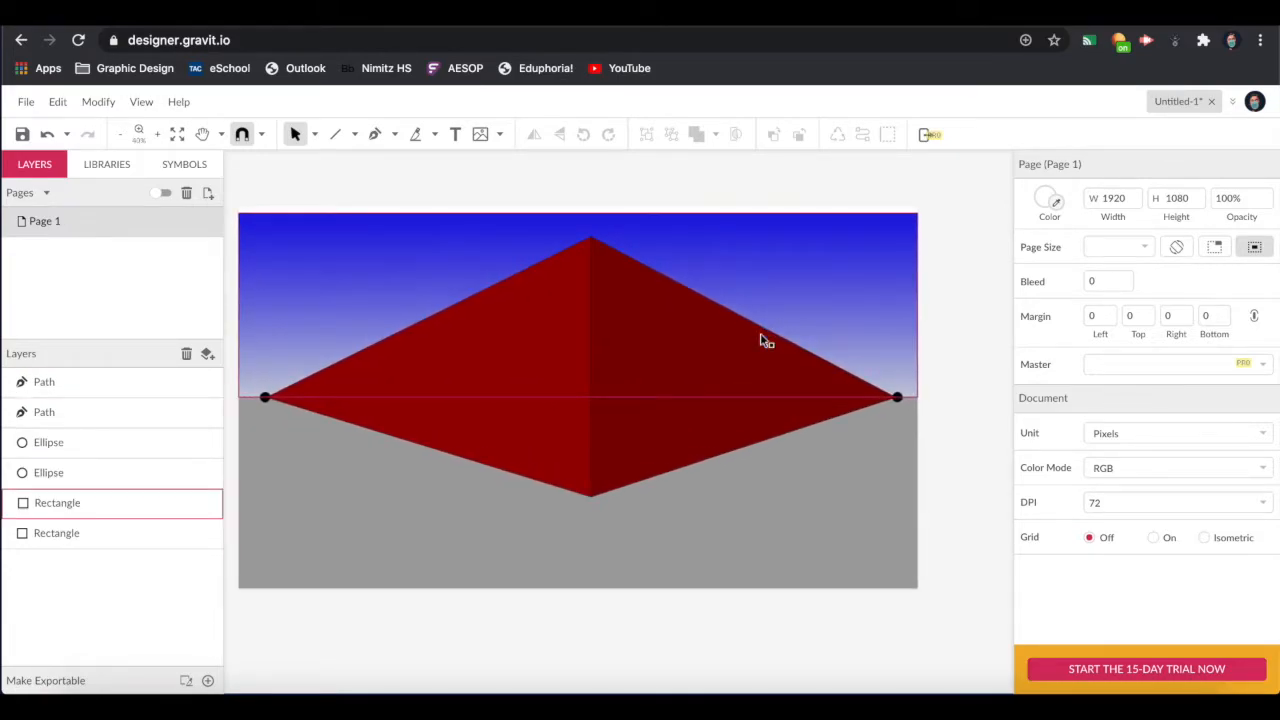
pyautogui.click(375, 134)
pyautogui.scroll(1, 470, 263)
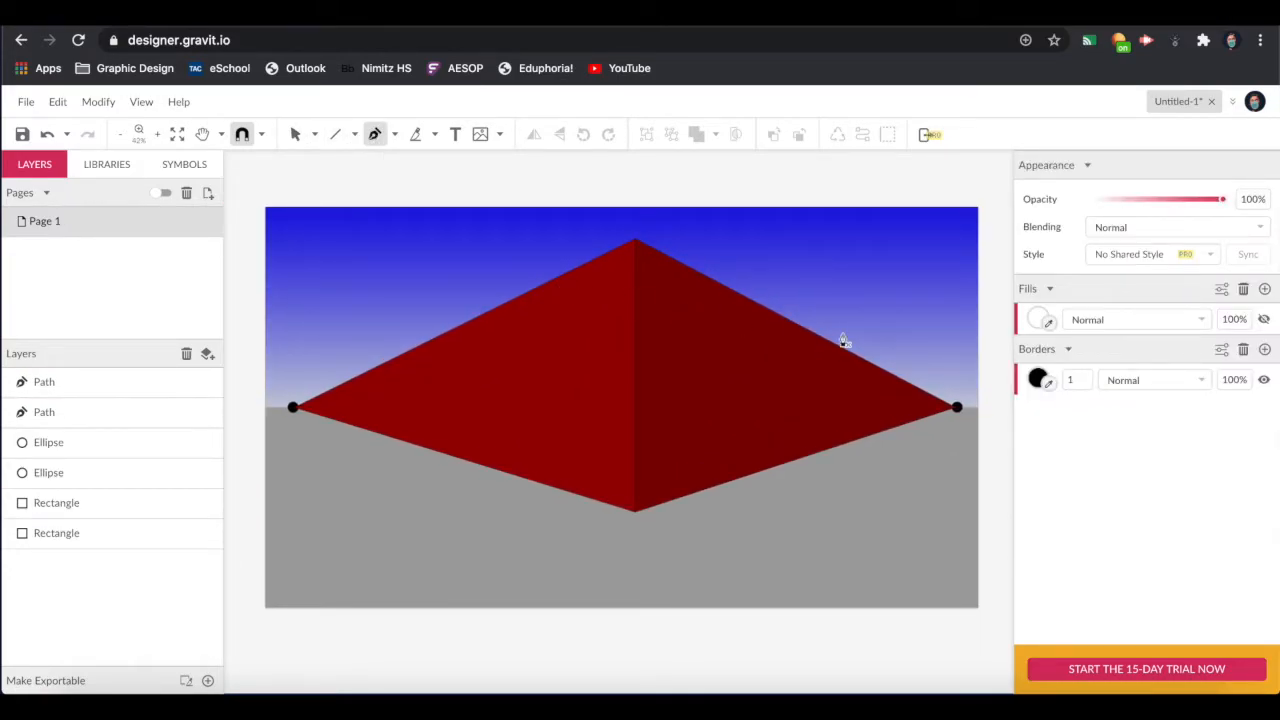
pyautogui.hscroll(1, 843, 340)
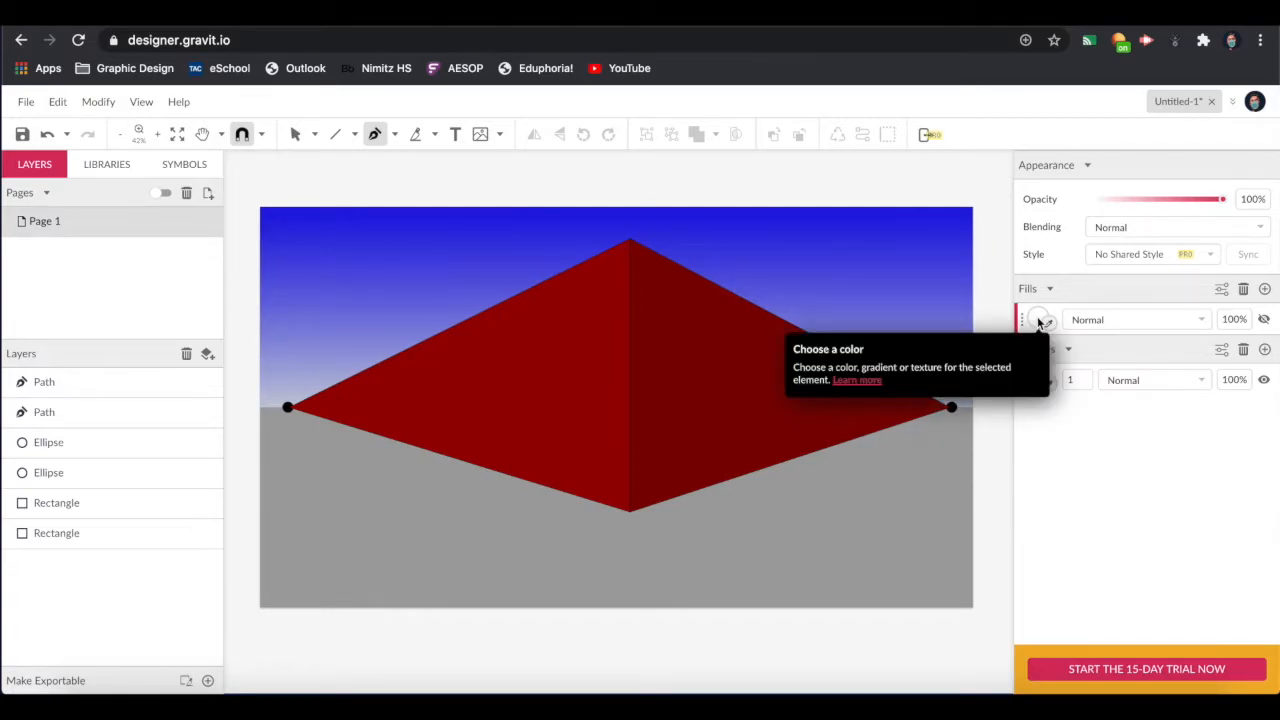
pyautogui.click(505, 299)
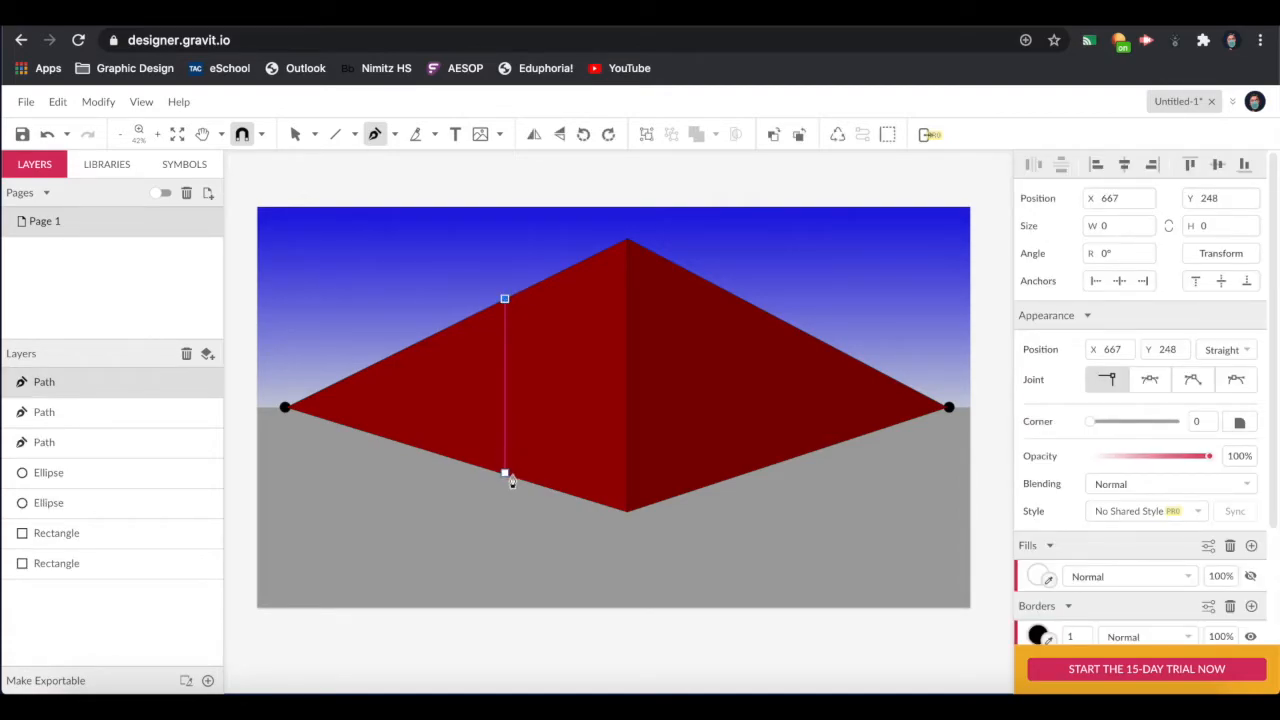
pyautogui.click(505, 476)
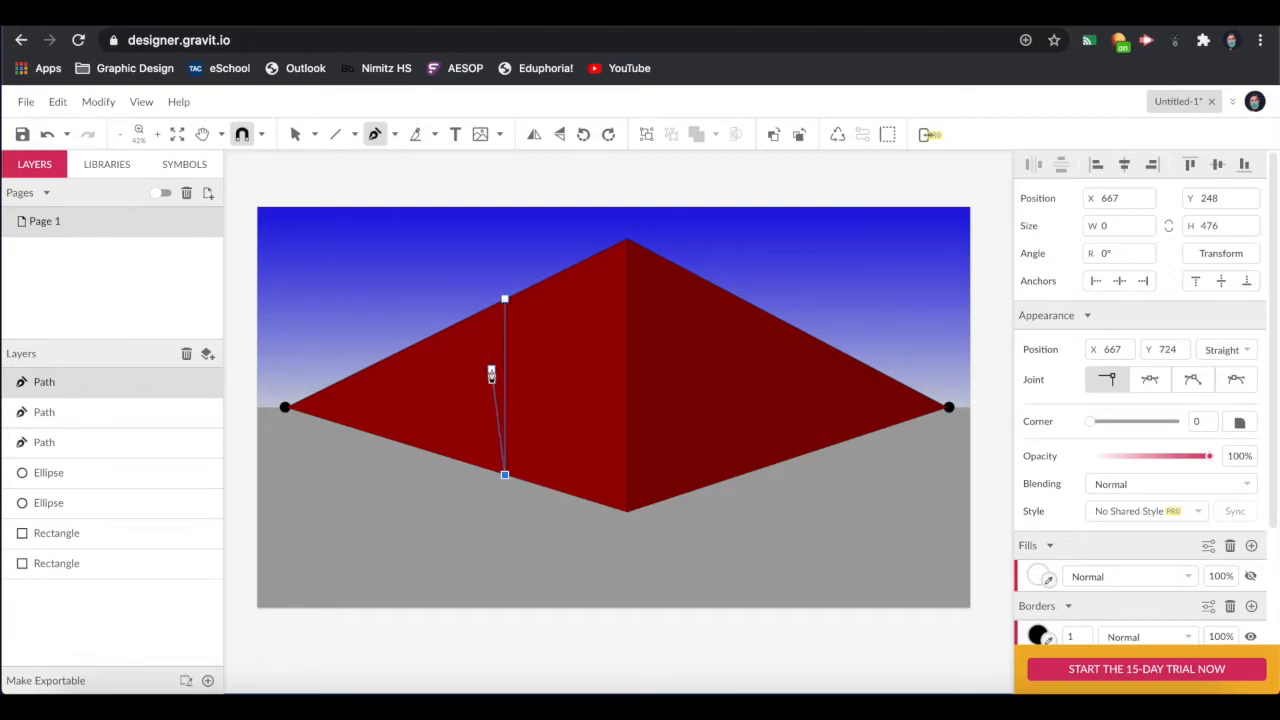
pyautogui.press('Escape')
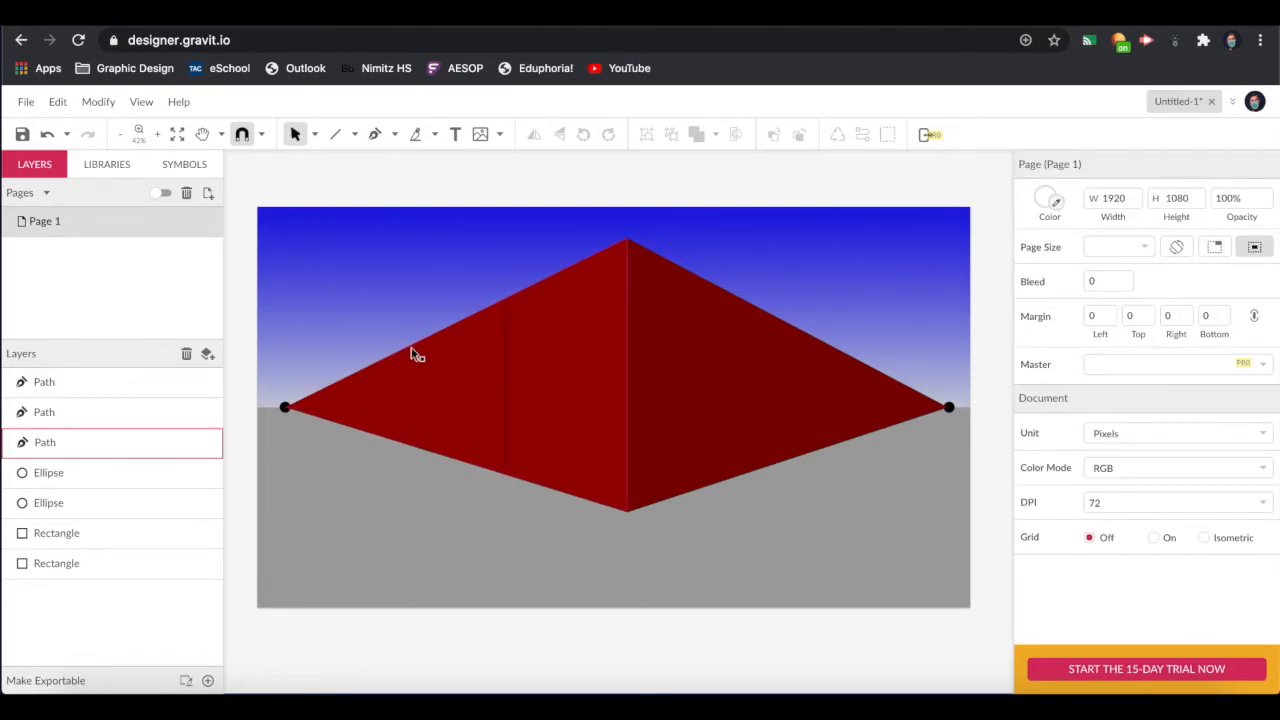
# - Draw a second vertical line across the left red face at about X 432, from its upper edge at Y 363 to its lower edge
pyautogui.click(375, 134)
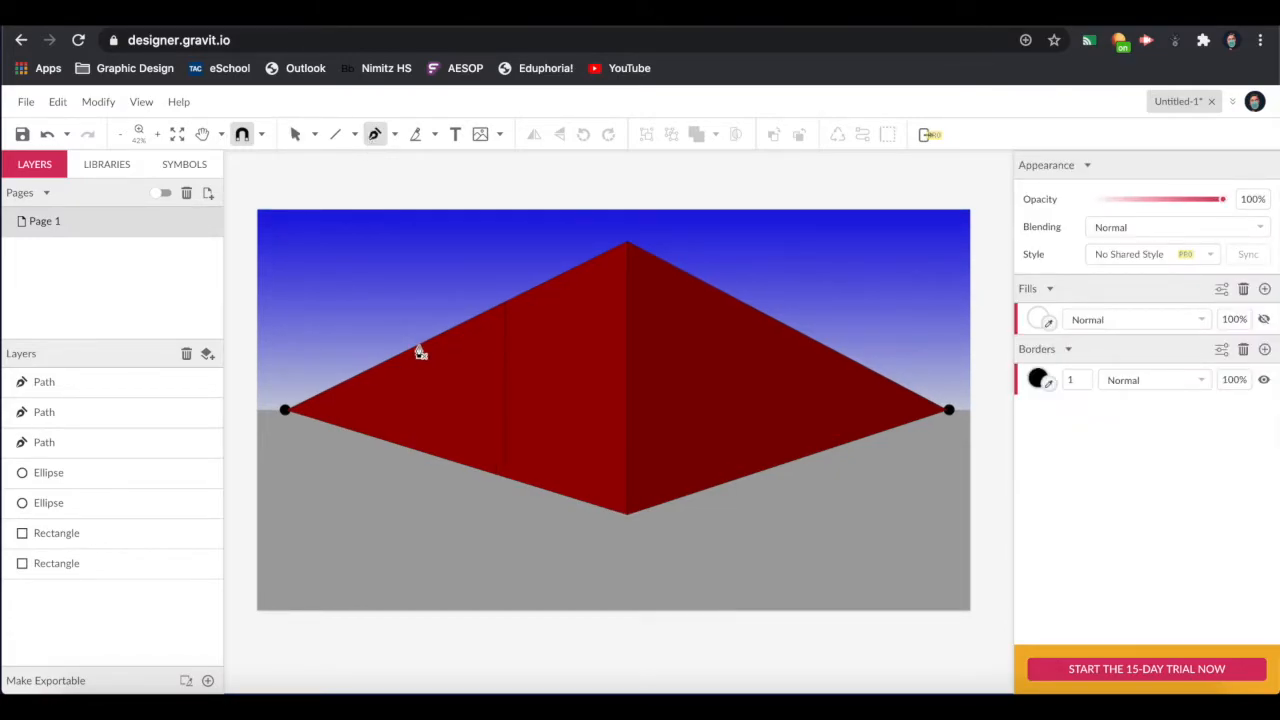
pyautogui.click(417, 345)
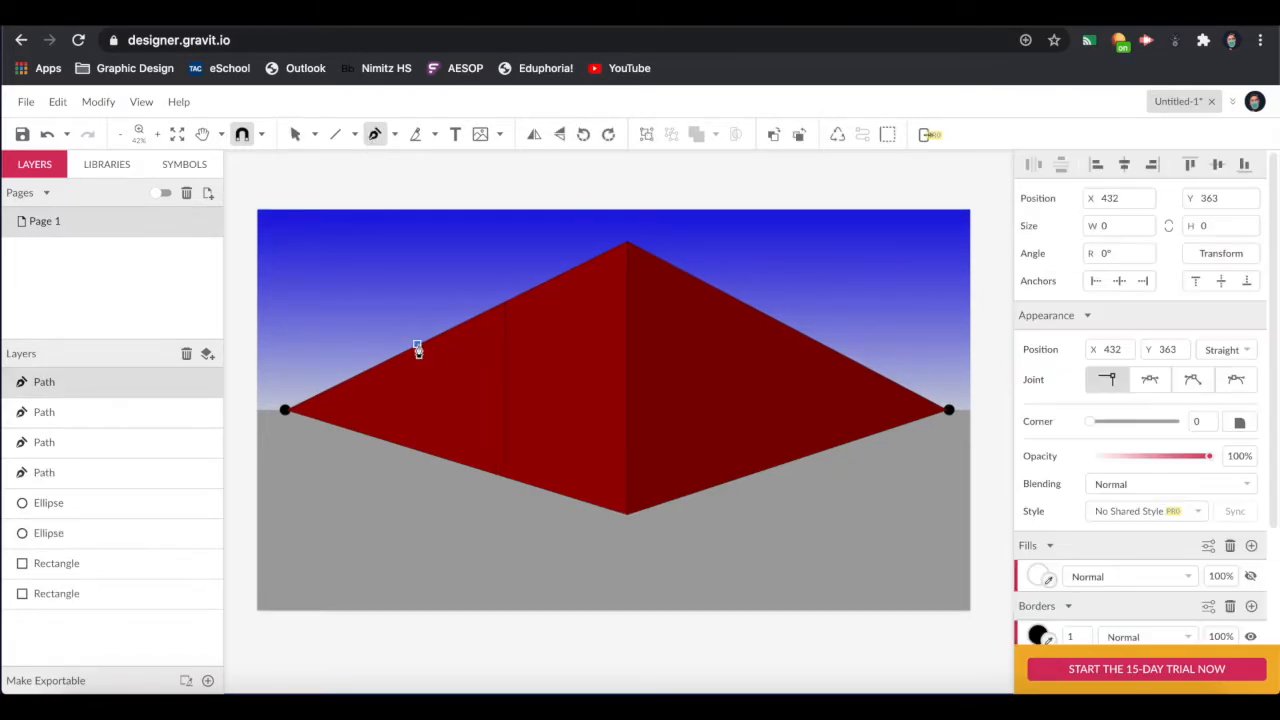
pyautogui.click(418, 453)
pyautogui.press('Escape')
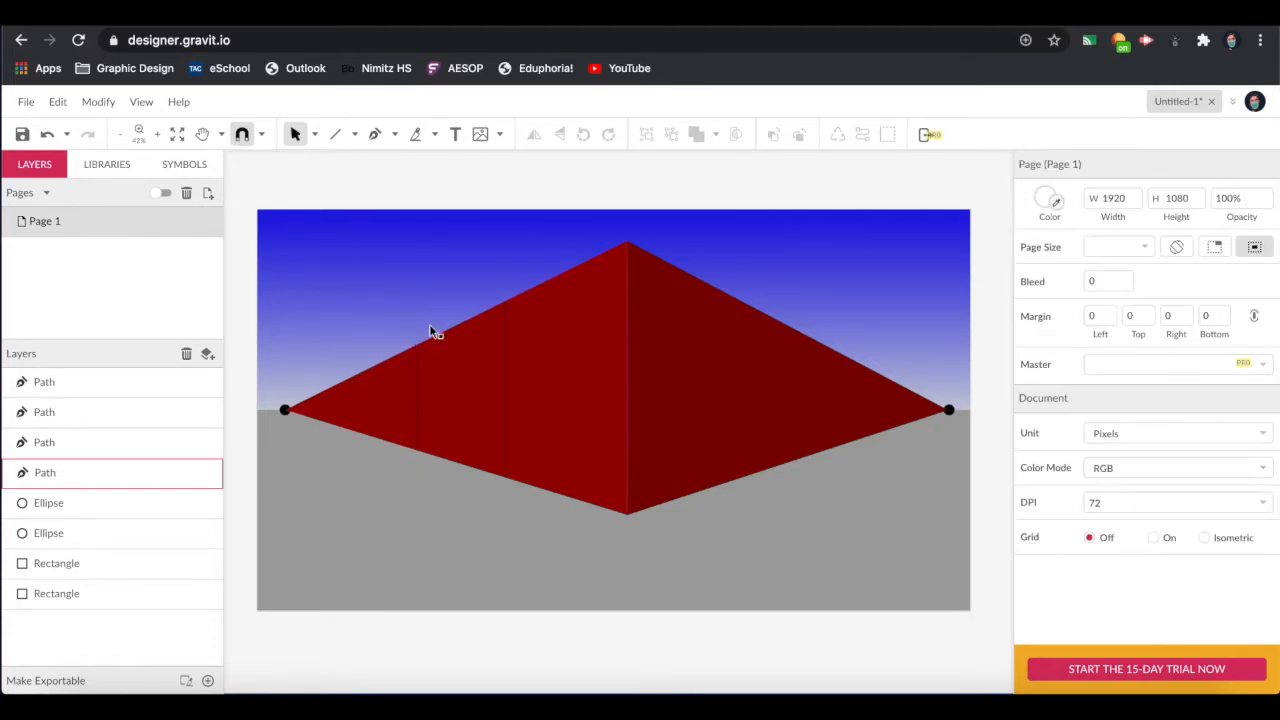
# - Draw a third vertical line across the left red face at about X 272, from its upper edge at Y 444 to its lower edge
pyautogui.click(375, 135)
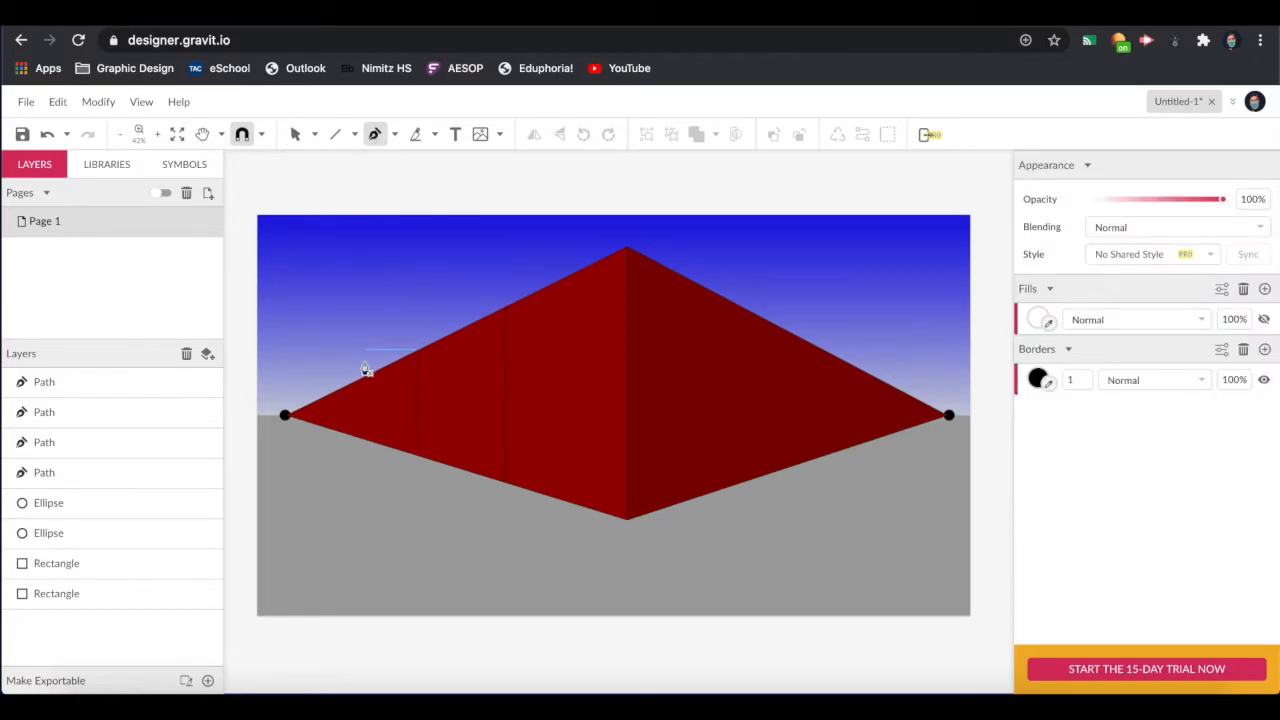
pyautogui.click(358, 386)
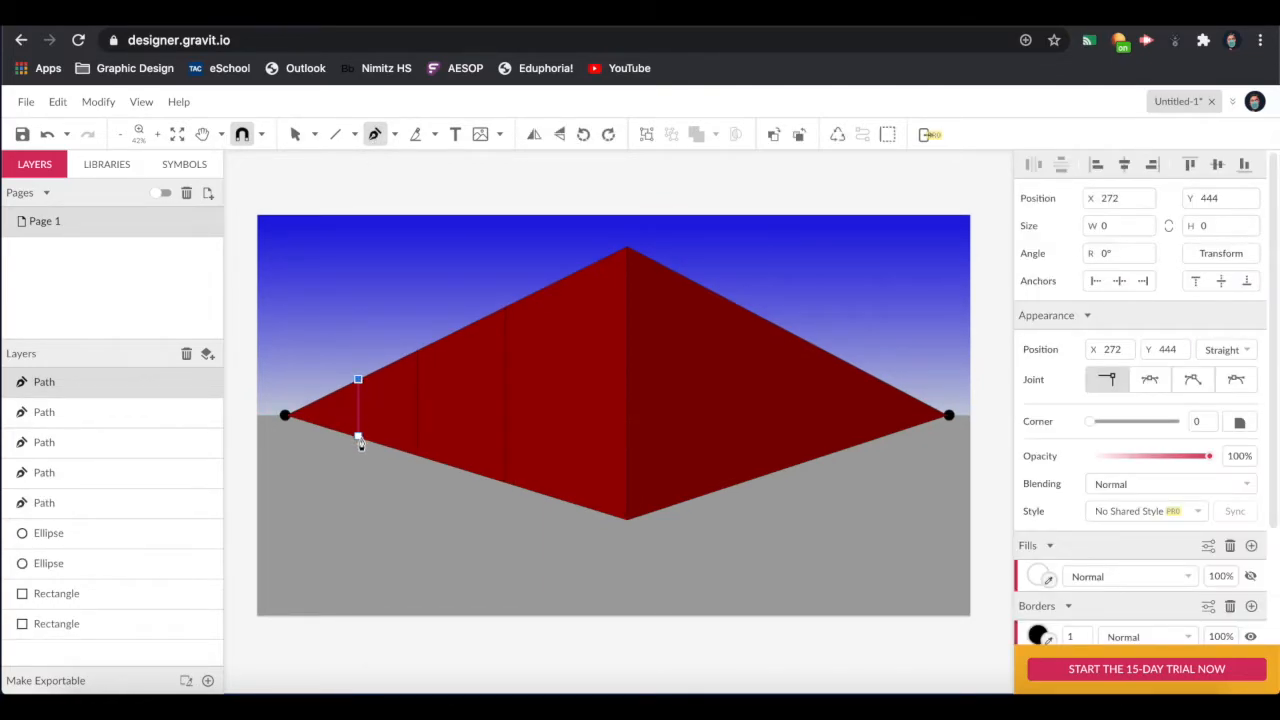
pyautogui.click(358, 439)
pyautogui.scroll(1, 395, 180)
pyautogui.press('Escape')
pyautogui.press('Escape')
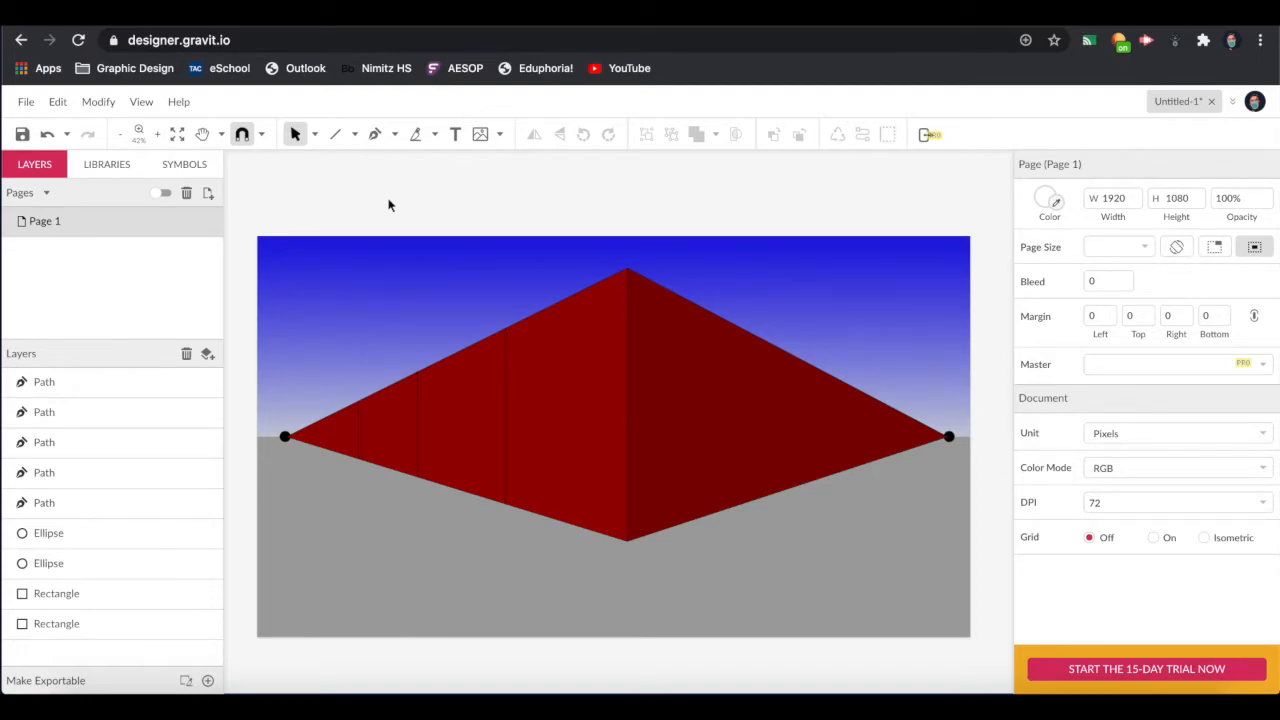
pyautogui.scroll(-1, 389, 205)
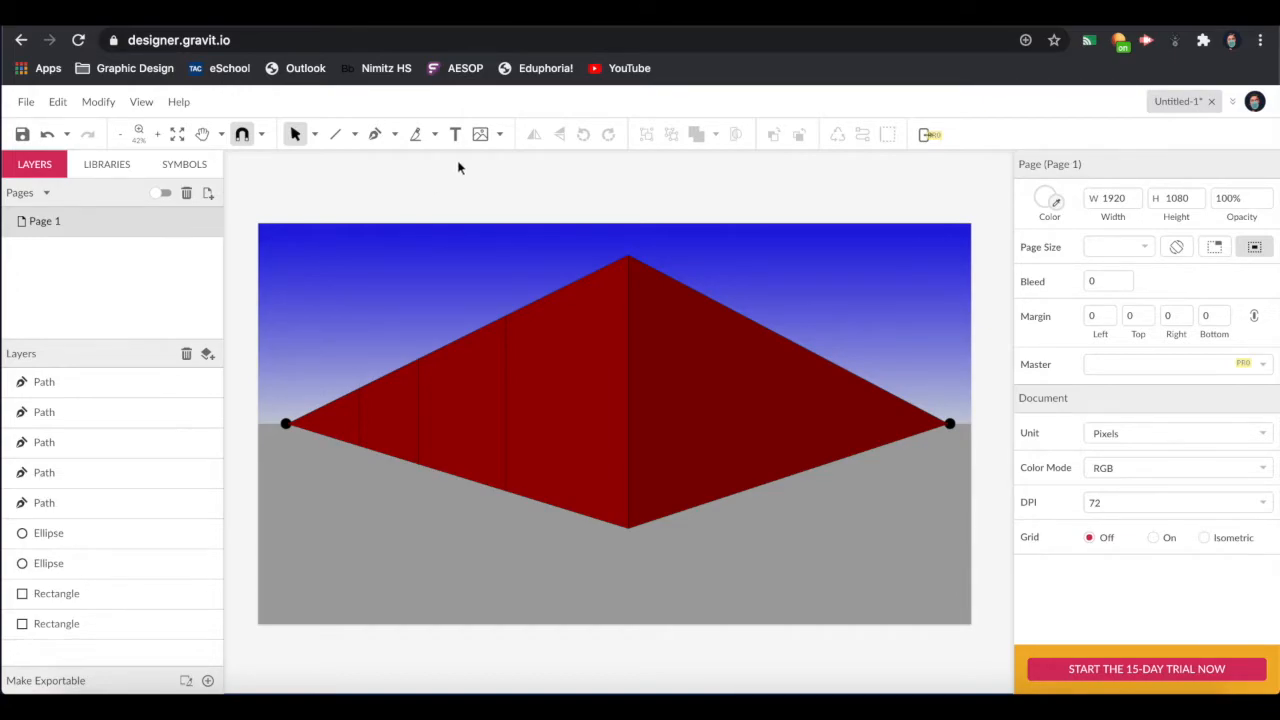
# - Draw a straight line along the horizon at Y 540 from the left horizon point to just short of the building's front corner
pyautogui.click(375, 136)
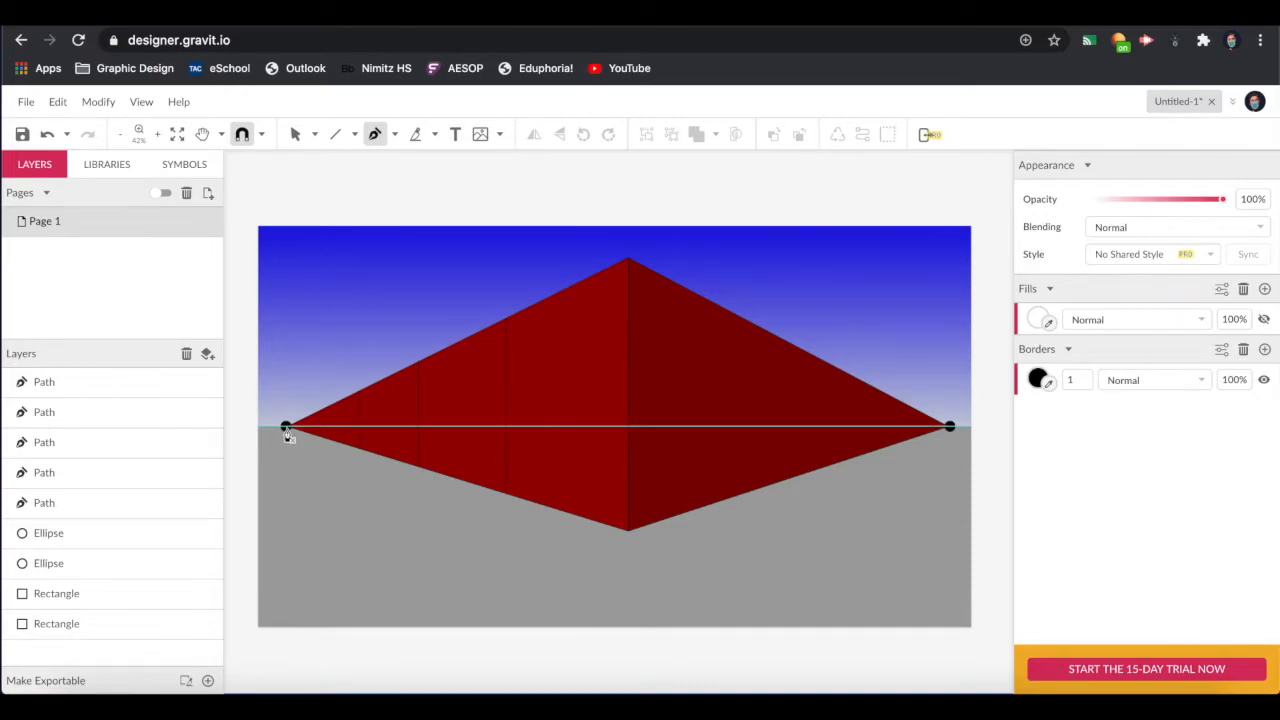
pyautogui.click(287, 430)
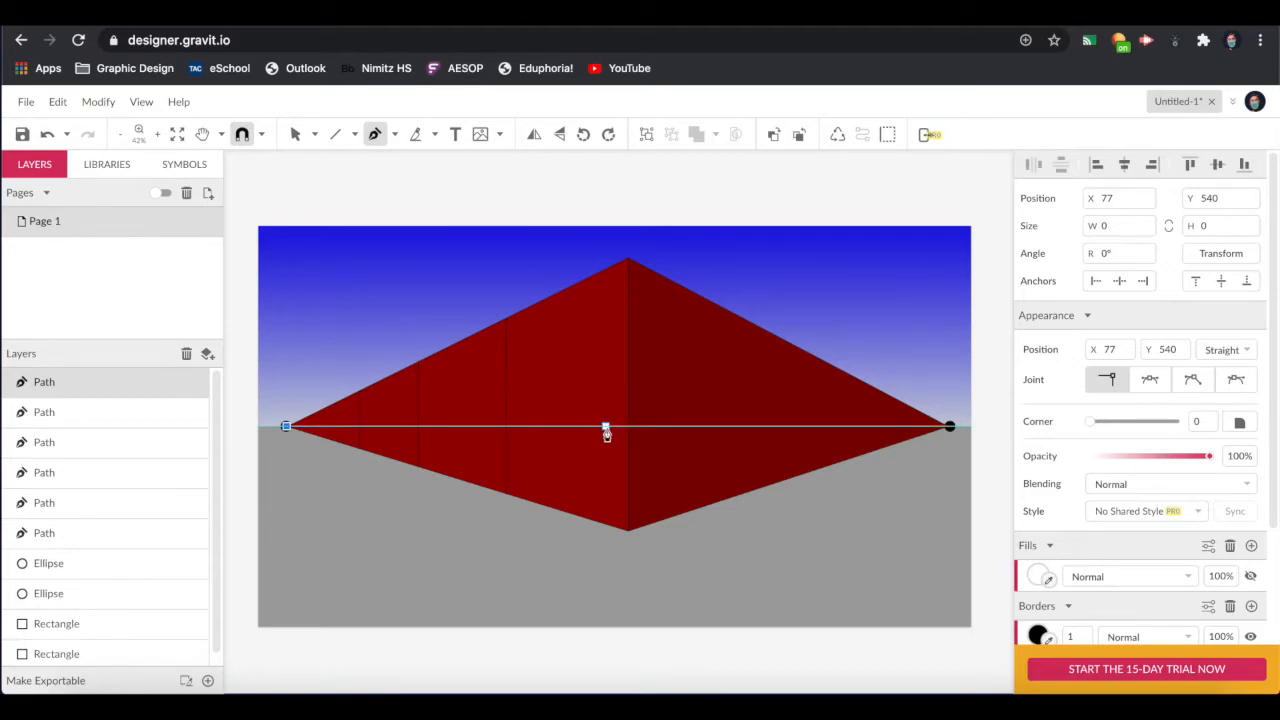
pyautogui.click(605, 428)
pyautogui.press('Escape')
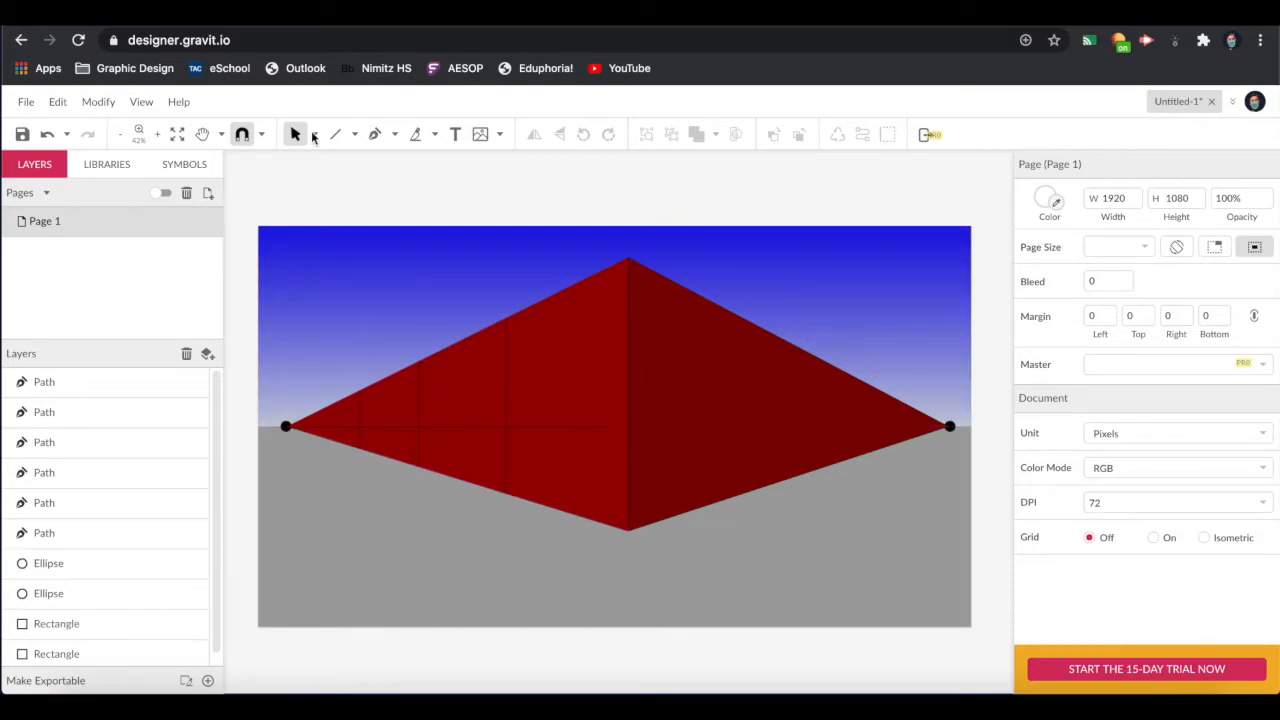
# - Draw two lines from the left horizon point across the left face, one ending at X 937, Y 206 and one between it and the horizon line
pyautogui.click(375, 134)
pyautogui.click(286, 432)
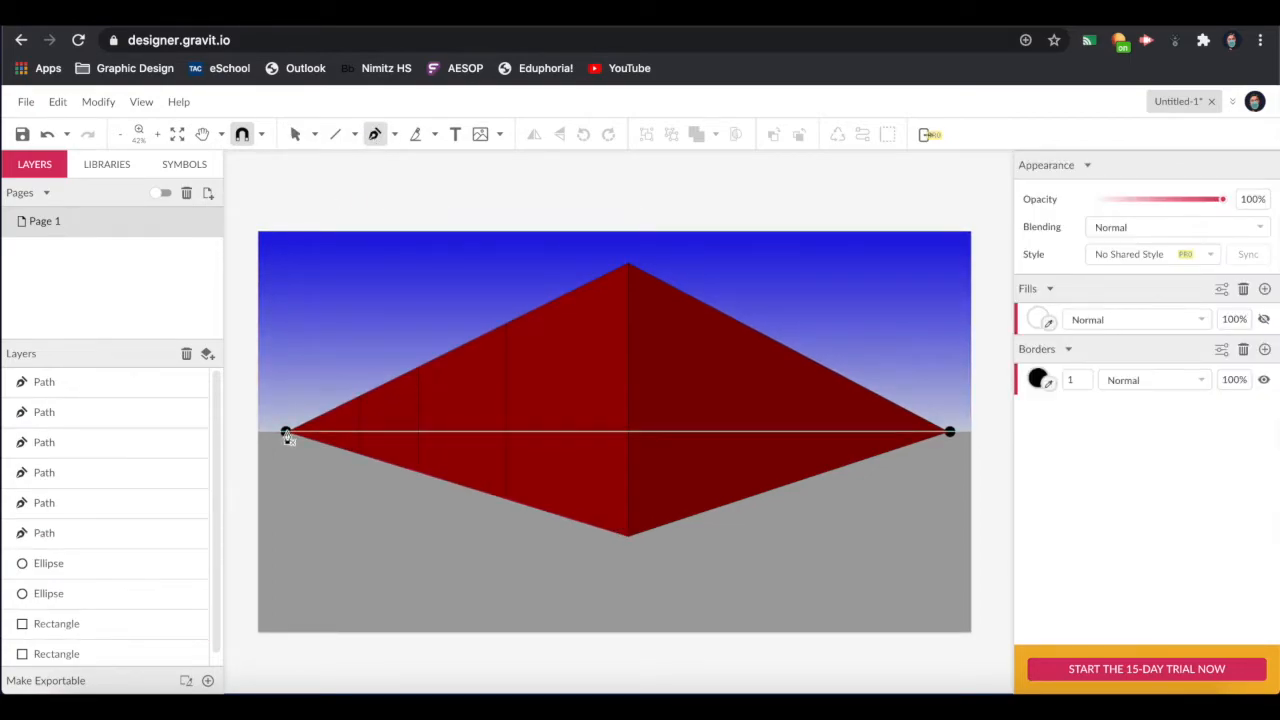
pyautogui.click(286, 432)
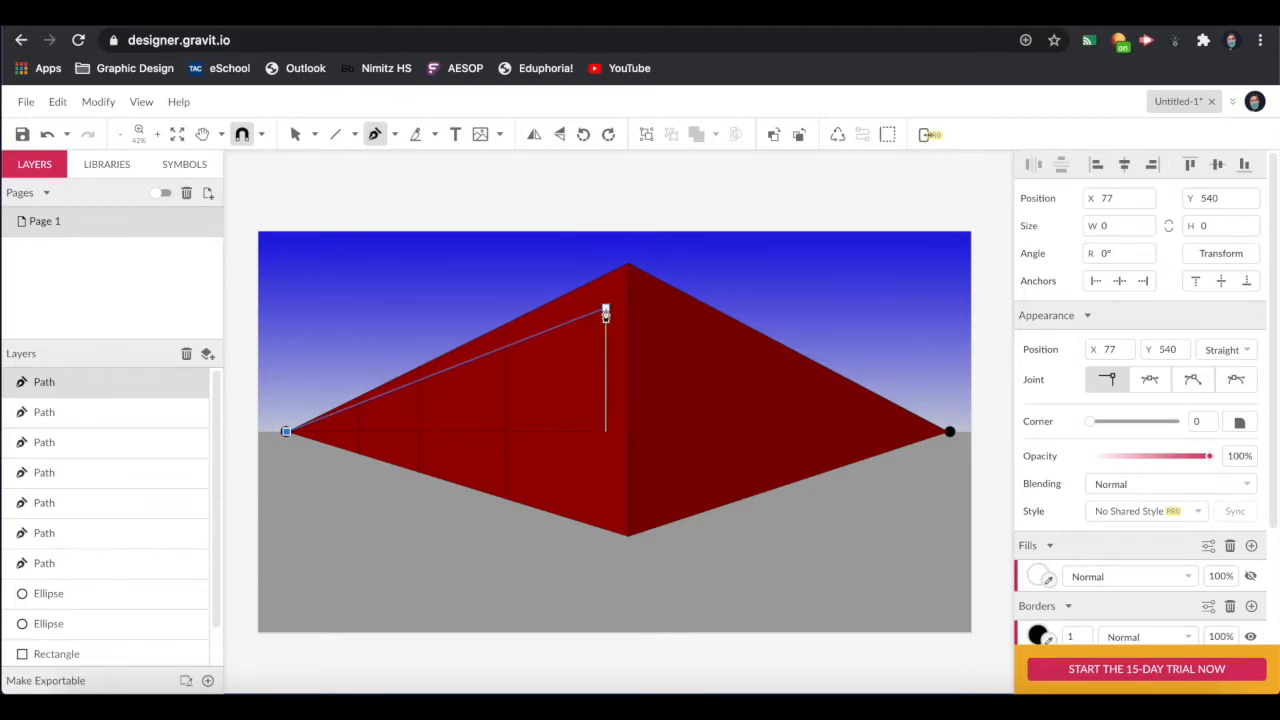
pyautogui.click(605, 310)
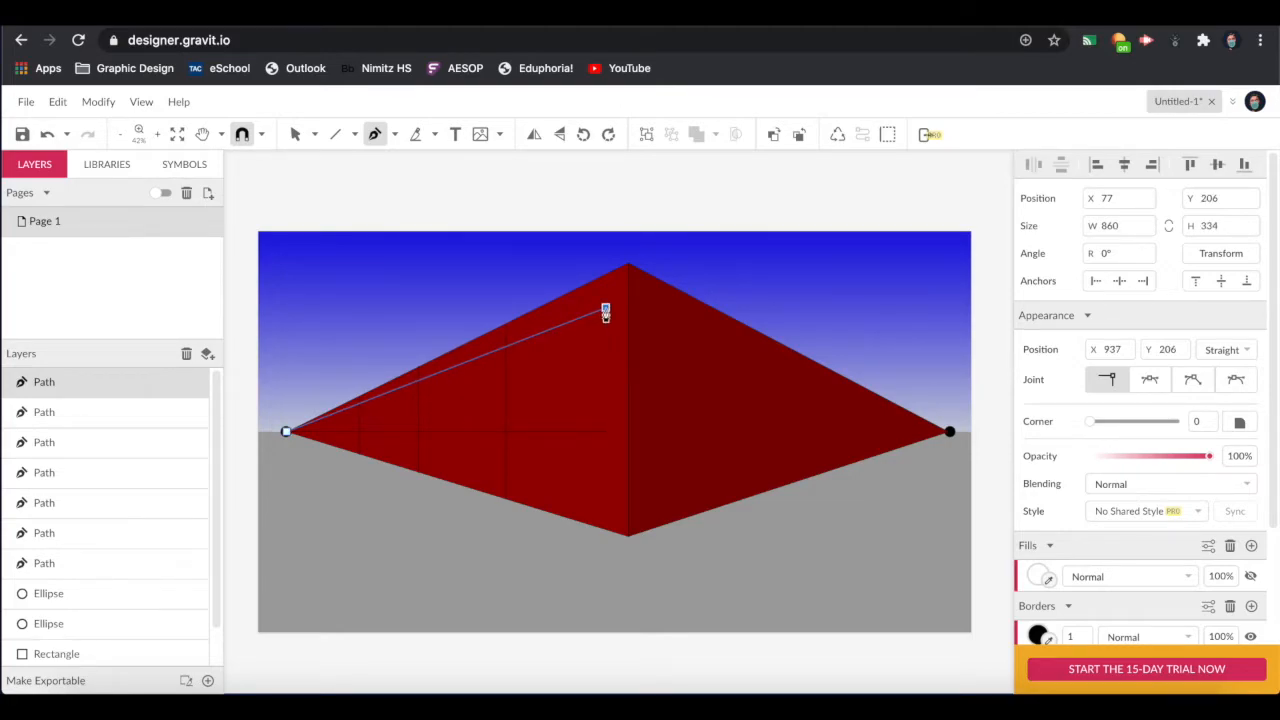
pyautogui.press('Escape')
pyautogui.click(376, 137)
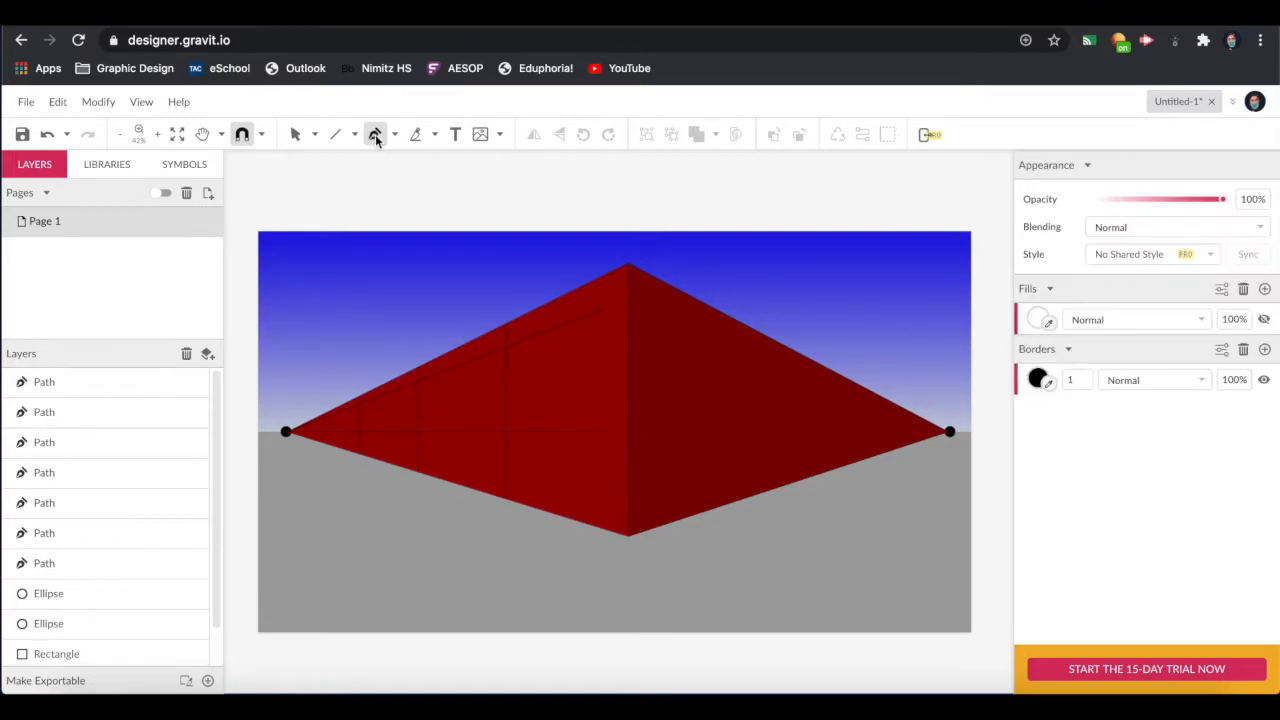
pyautogui.click(287, 439)
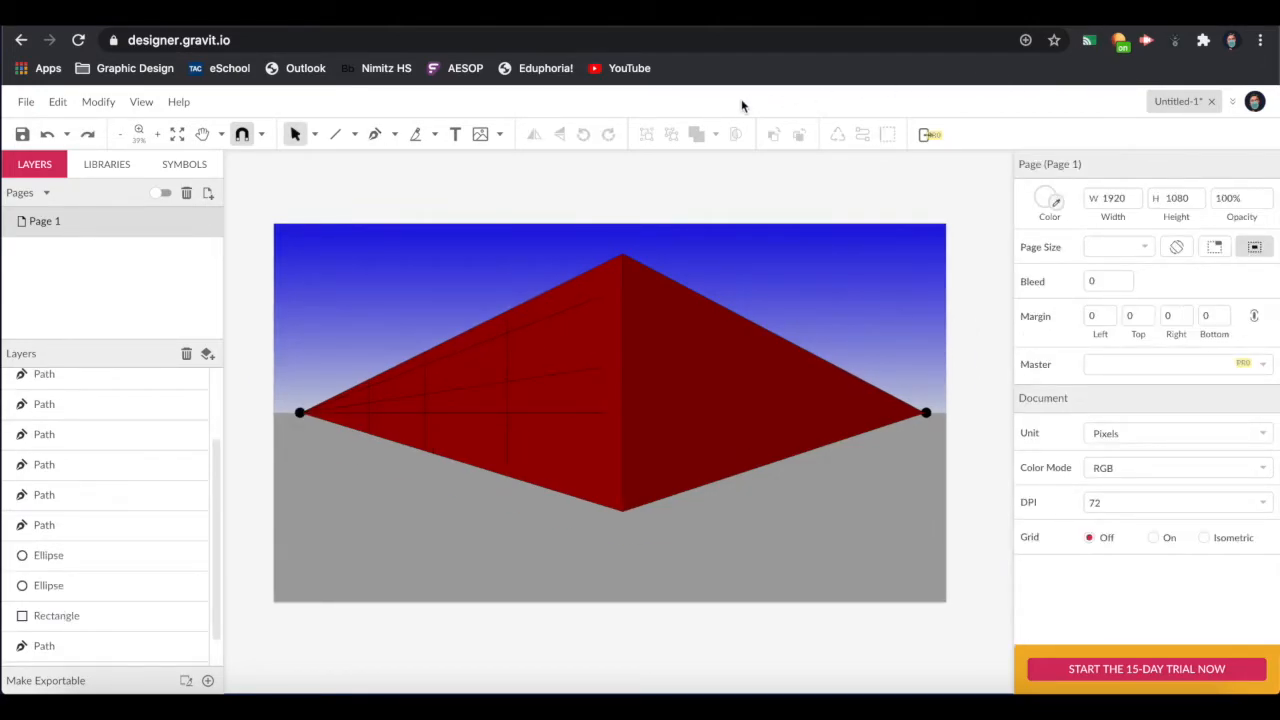
# - Rename the left red face's layer as "building (left)" and lock it
pyautogui.click(614, 281)
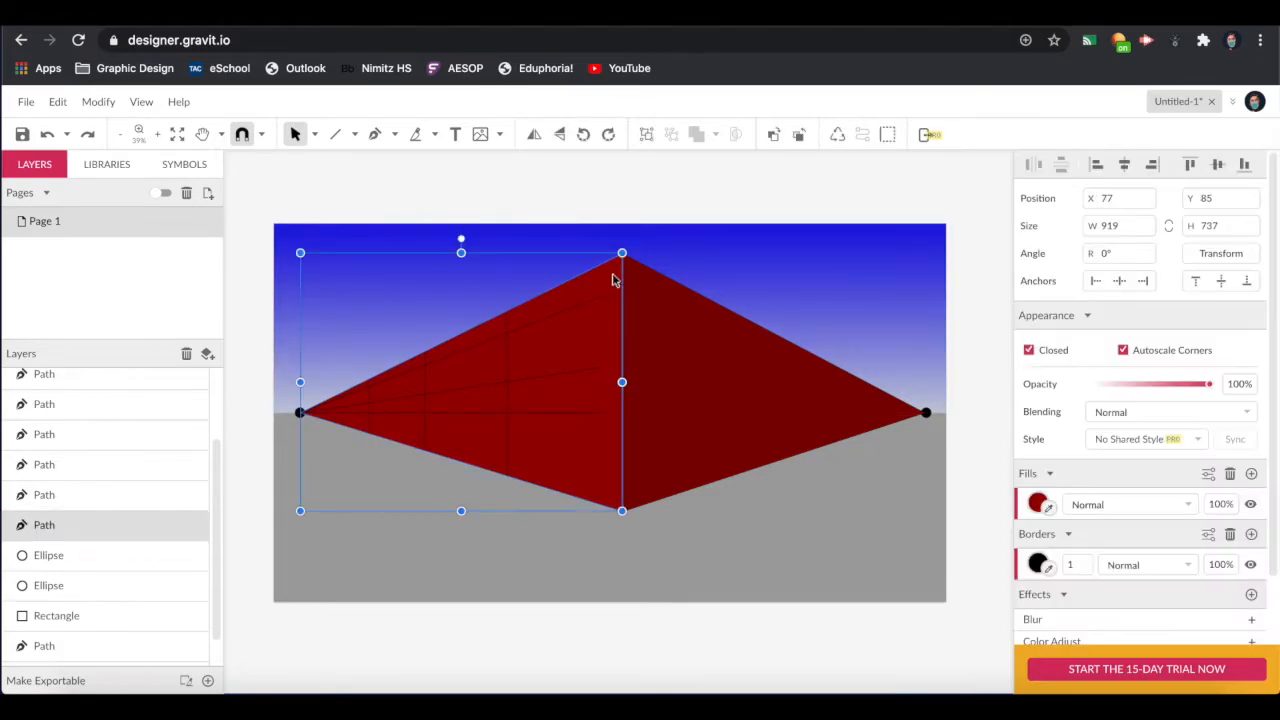
pyautogui.doubleClick(49, 525)
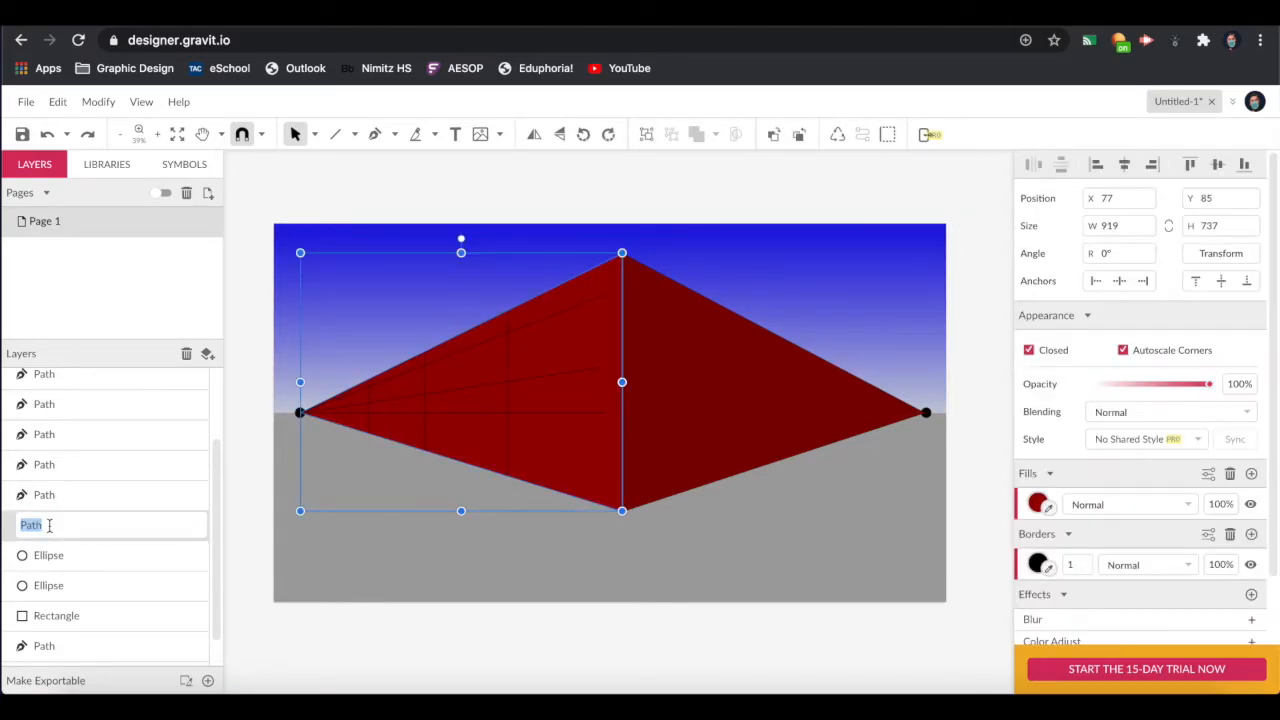
pyautogui.write('b')
pyautogui.click(100, 489)
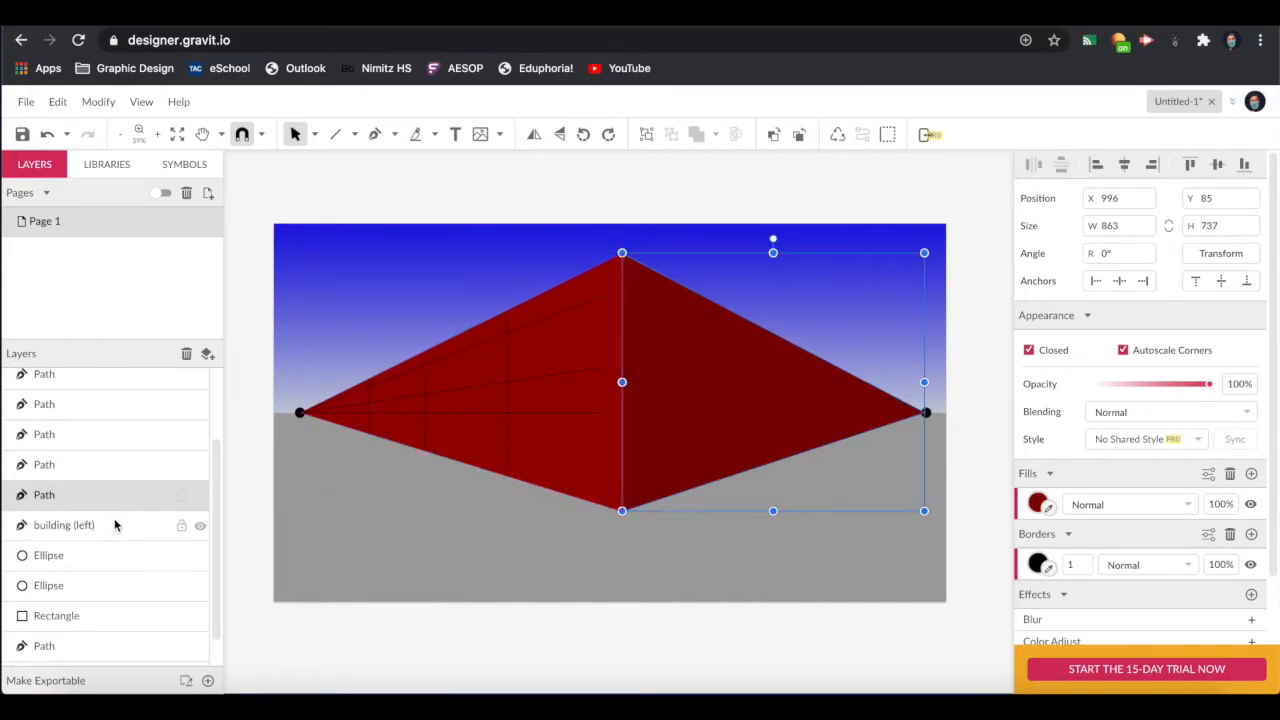
pyautogui.click(114, 522)
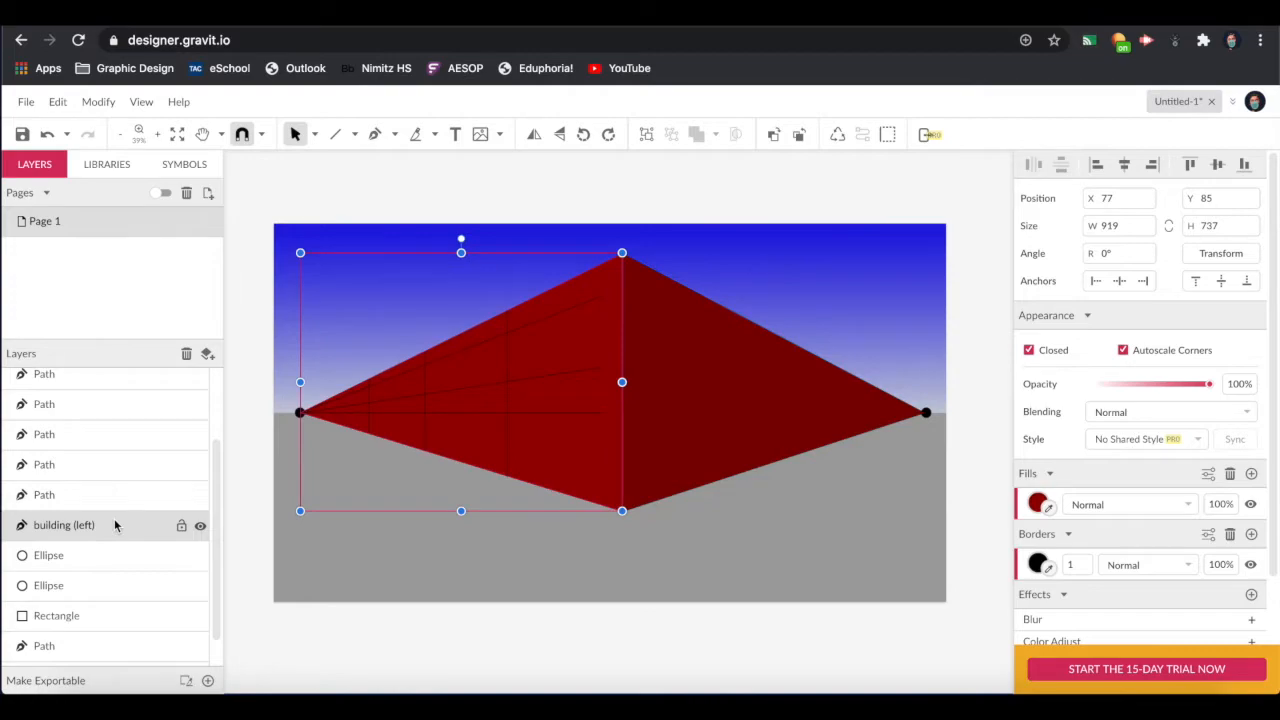
pyautogui.click(181, 528)
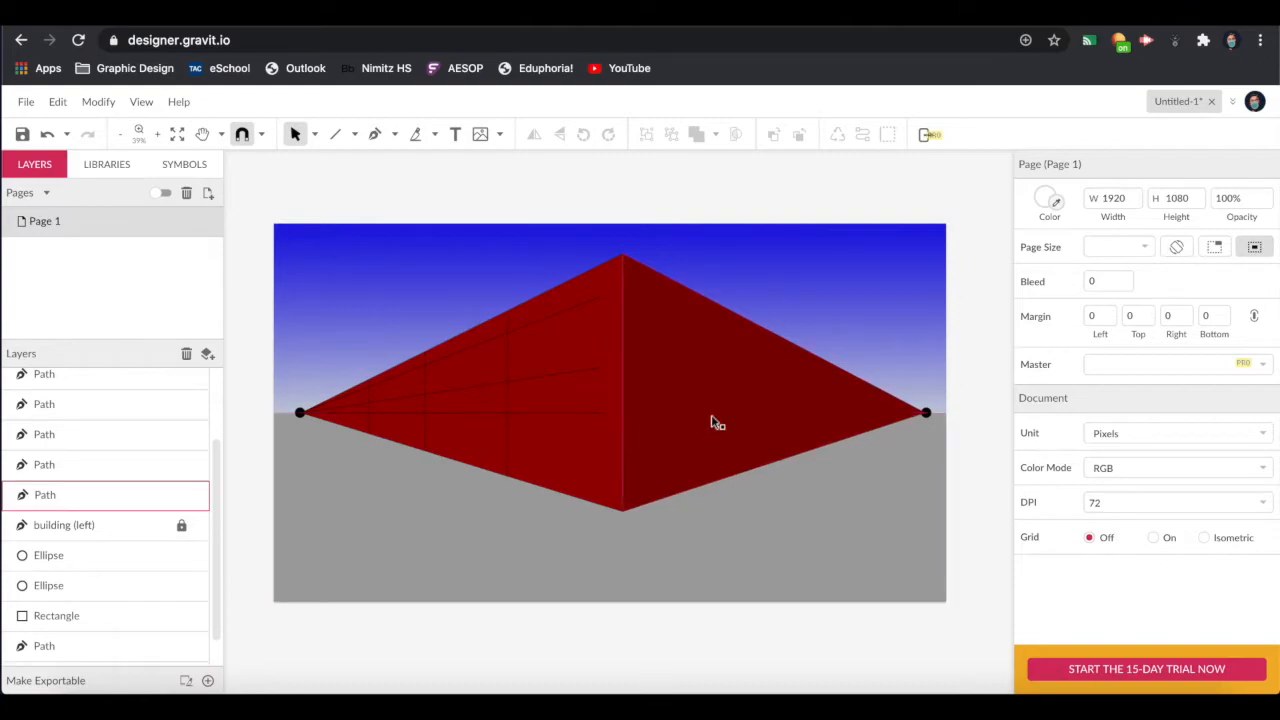
# - Rename the right red face's layer as "building (right)" and lock it
pyautogui.click(781, 394)
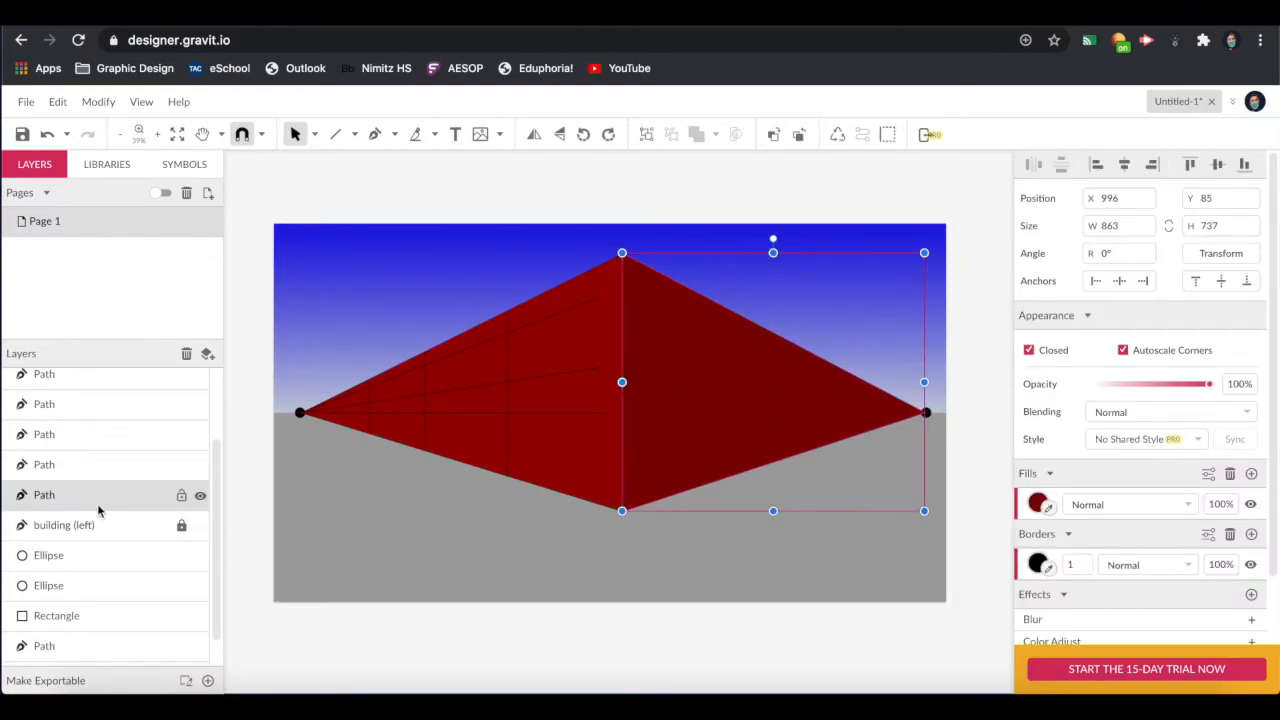
pyautogui.click(50, 498)
pyautogui.doubleClick(45, 495)
pyautogui.write('building (right')
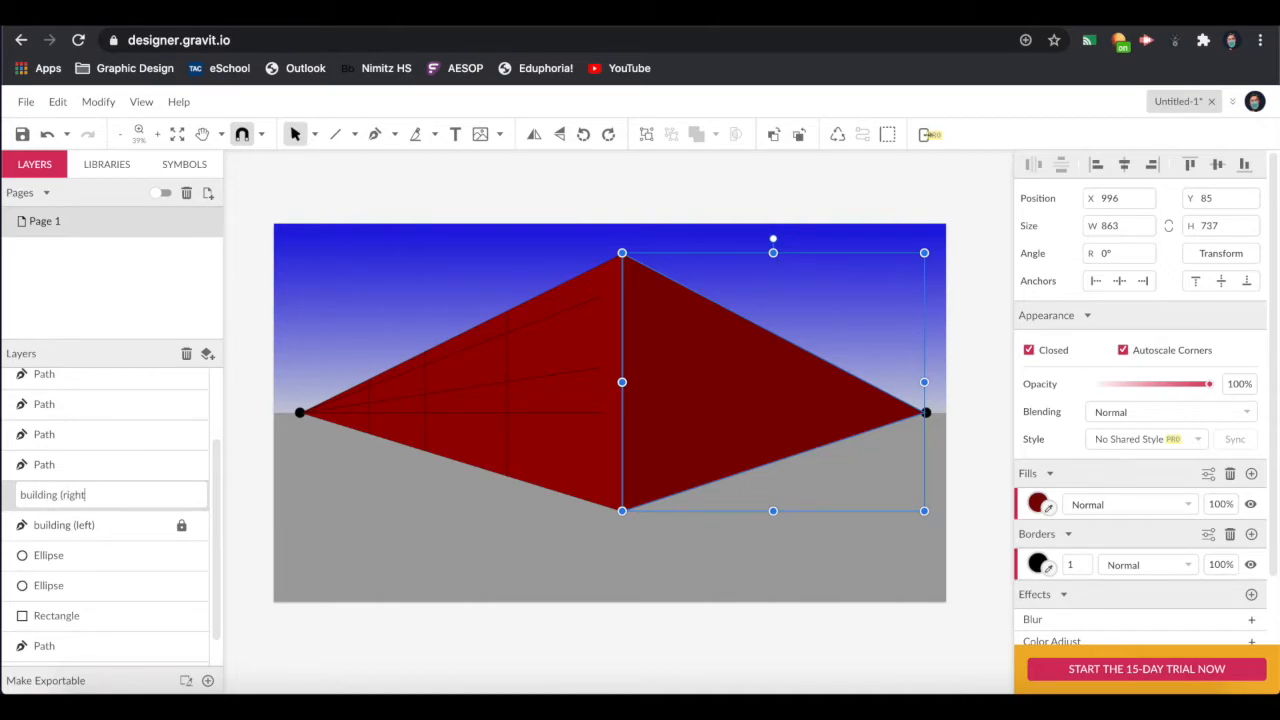
pyautogui.click(160, 317)
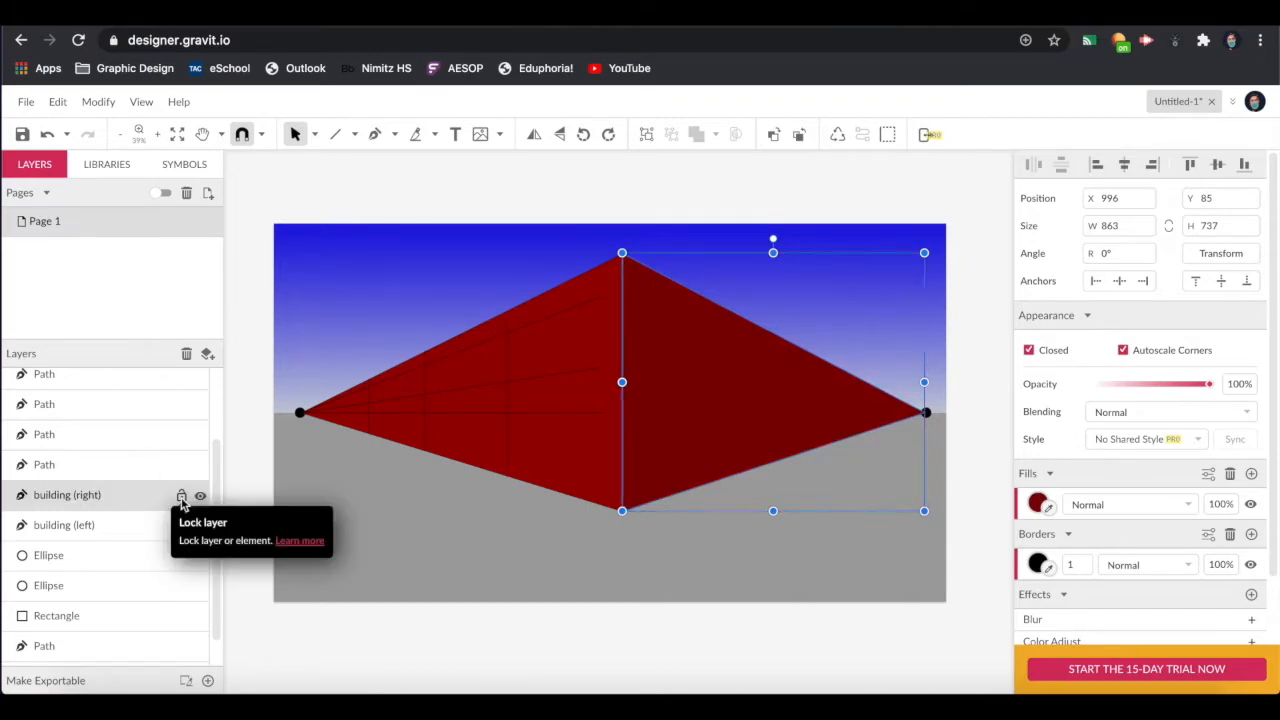
pyautogui.click(181, 497)
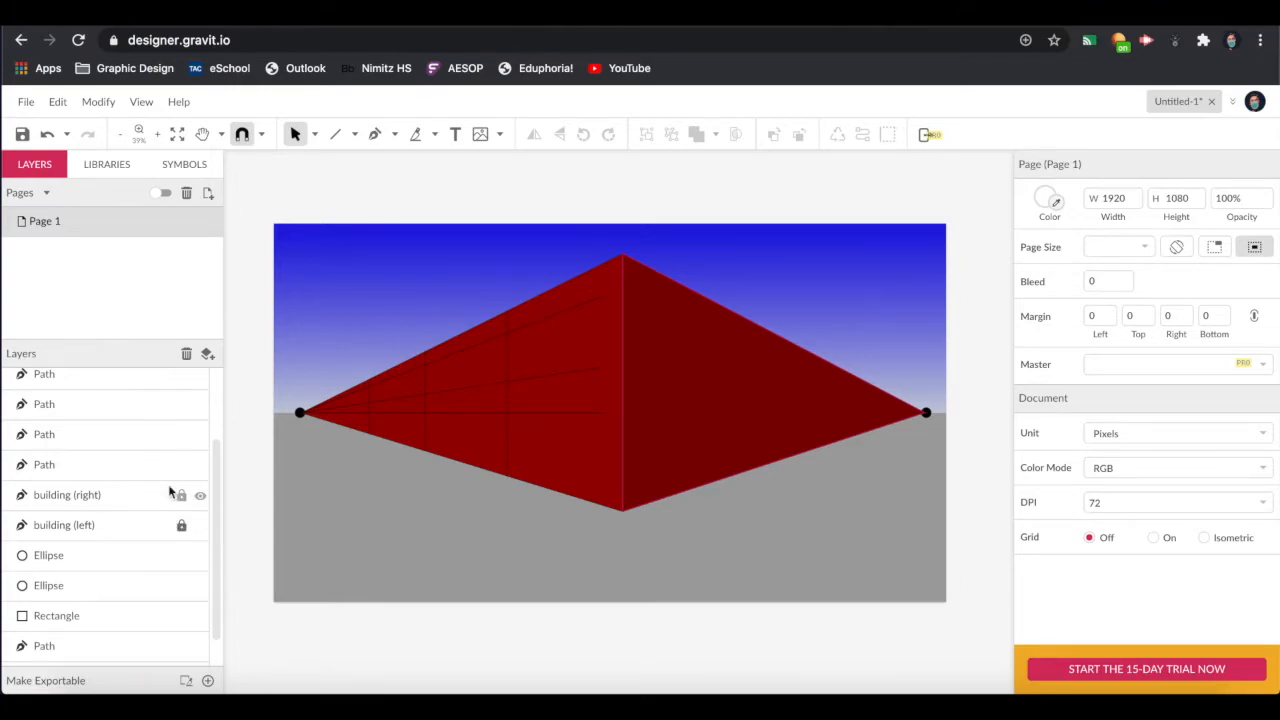
pyautogui.scroll(3, 170, 490)
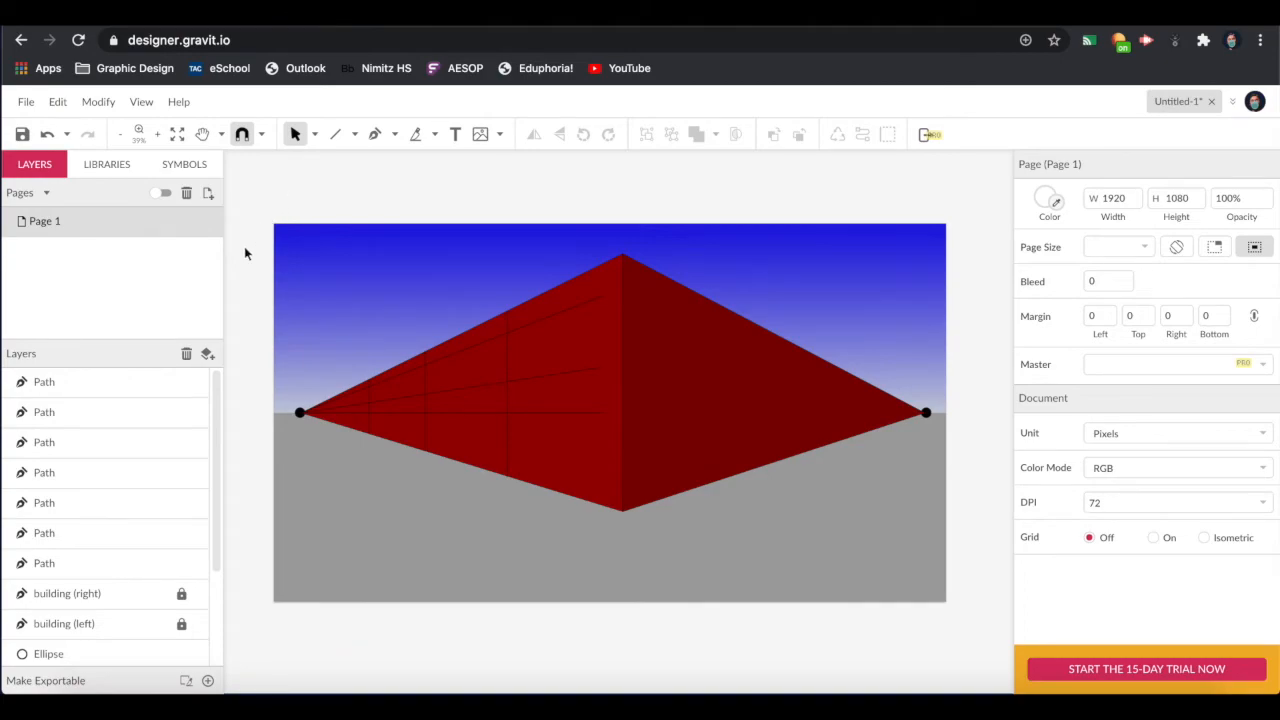
pyautogui.click(154, 386)
pyautogui.click(326, 186)
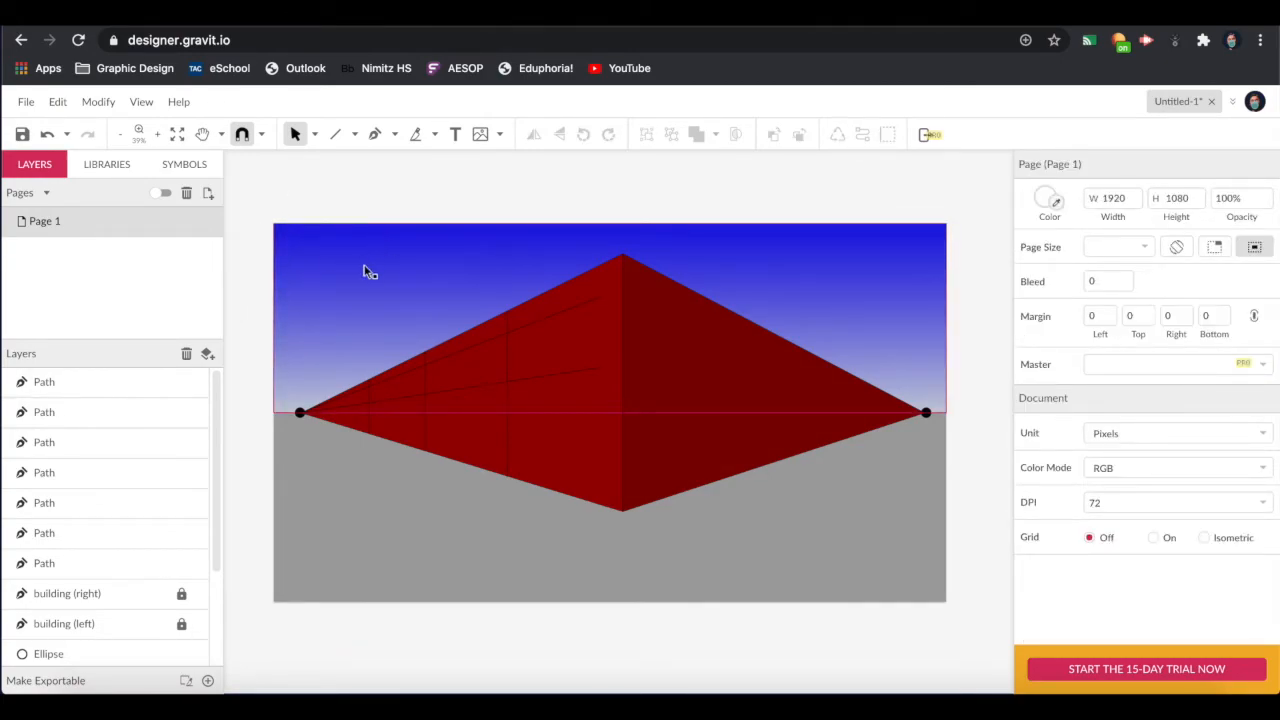
# - Draw a closed four-sided door on the left face, 192 by 257 px from X 718, Y 540, its lower edge following the building's base
pyautogui.click(375, 136)
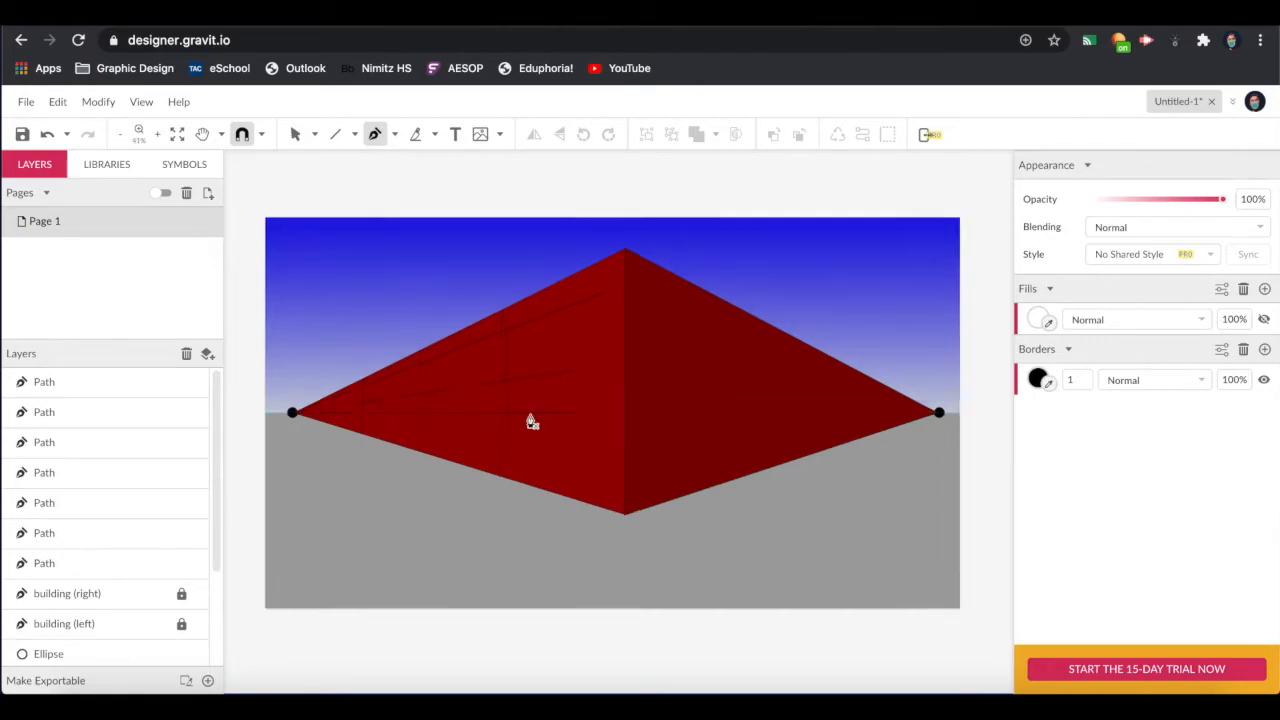
pyautogui.scroll(5, 533, 421)
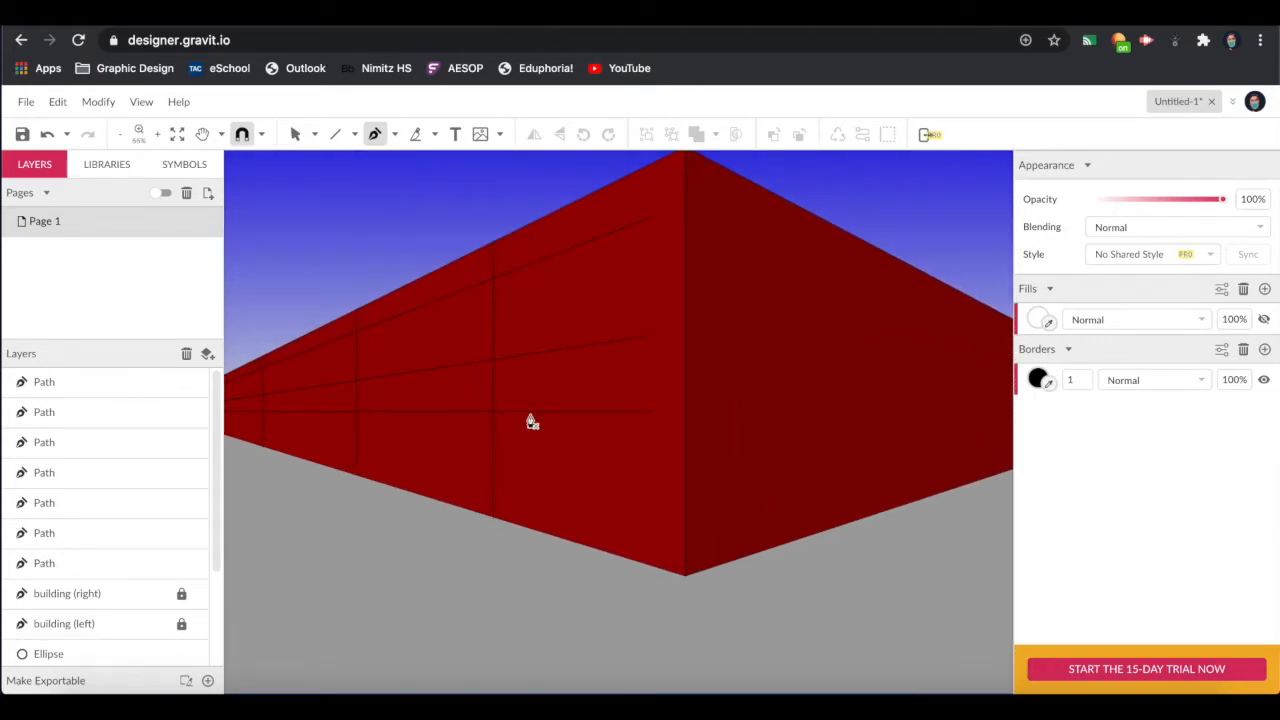
pyautogui.scroll(3, 531, 421)
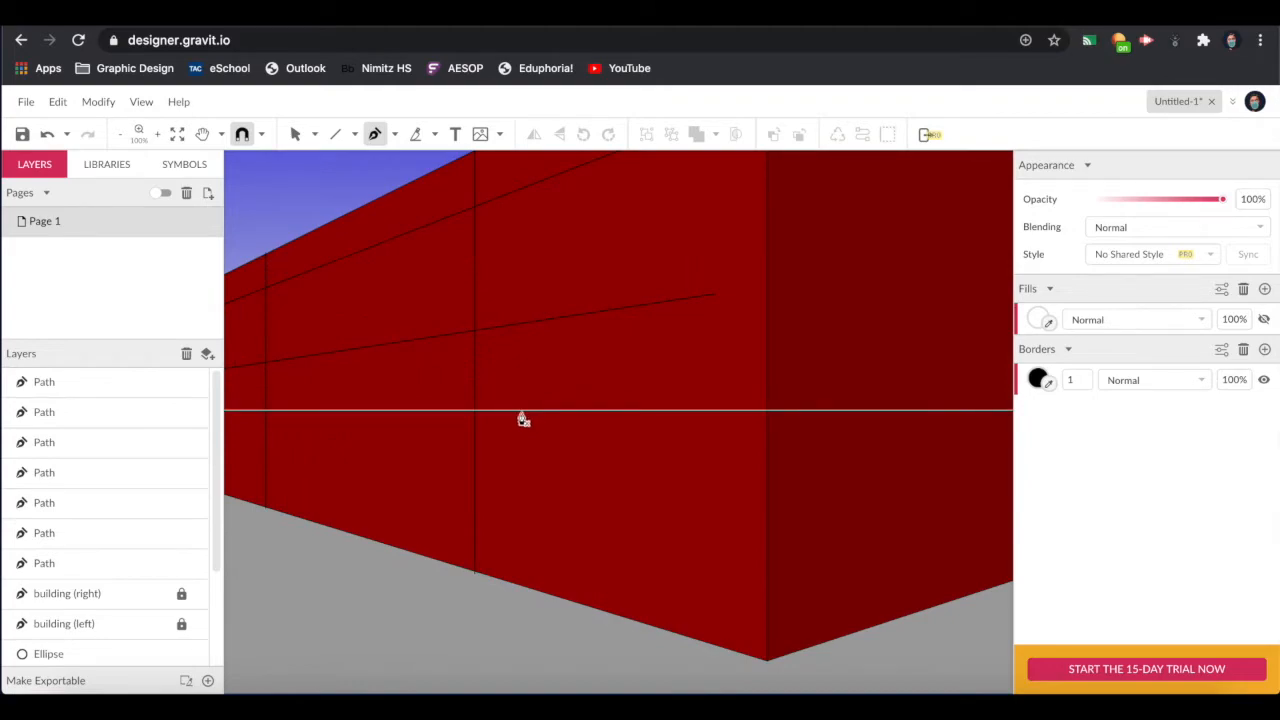
pyautogui.click(520, 415)
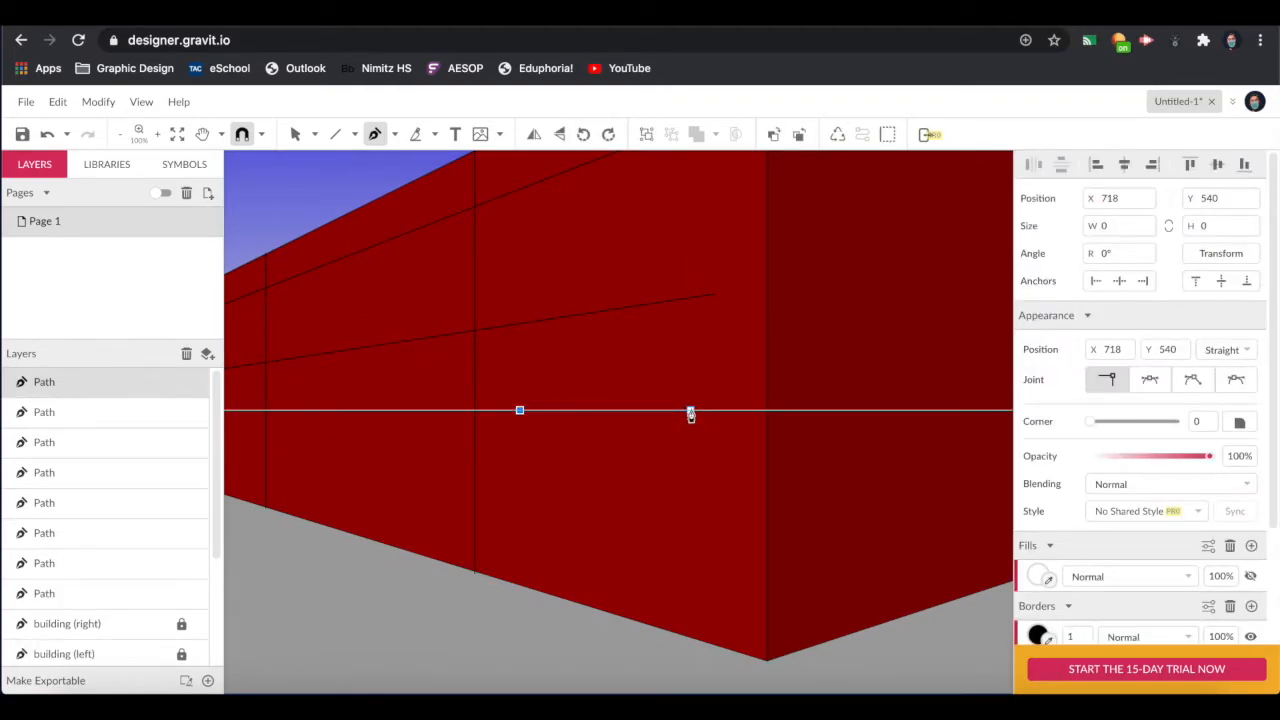
pyautogui.click(690, 412)
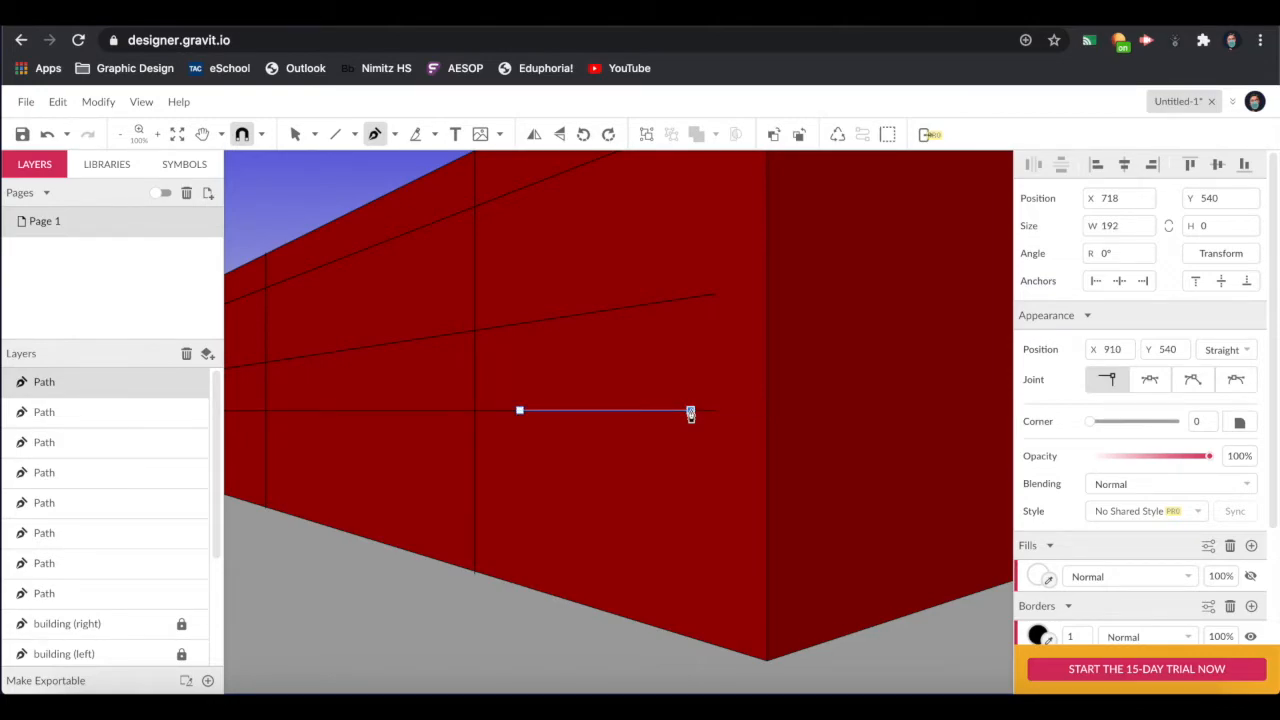
pyautogui.click(693, 642)
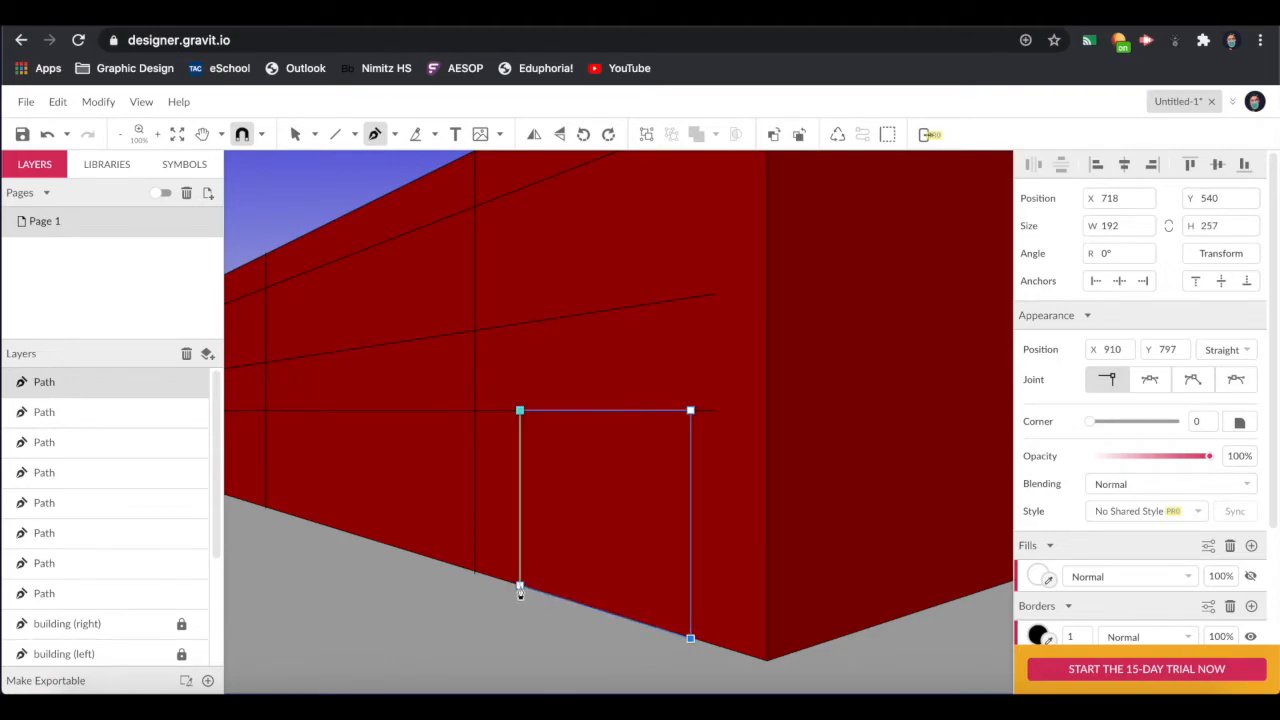
pyautogui.click(520, 590)
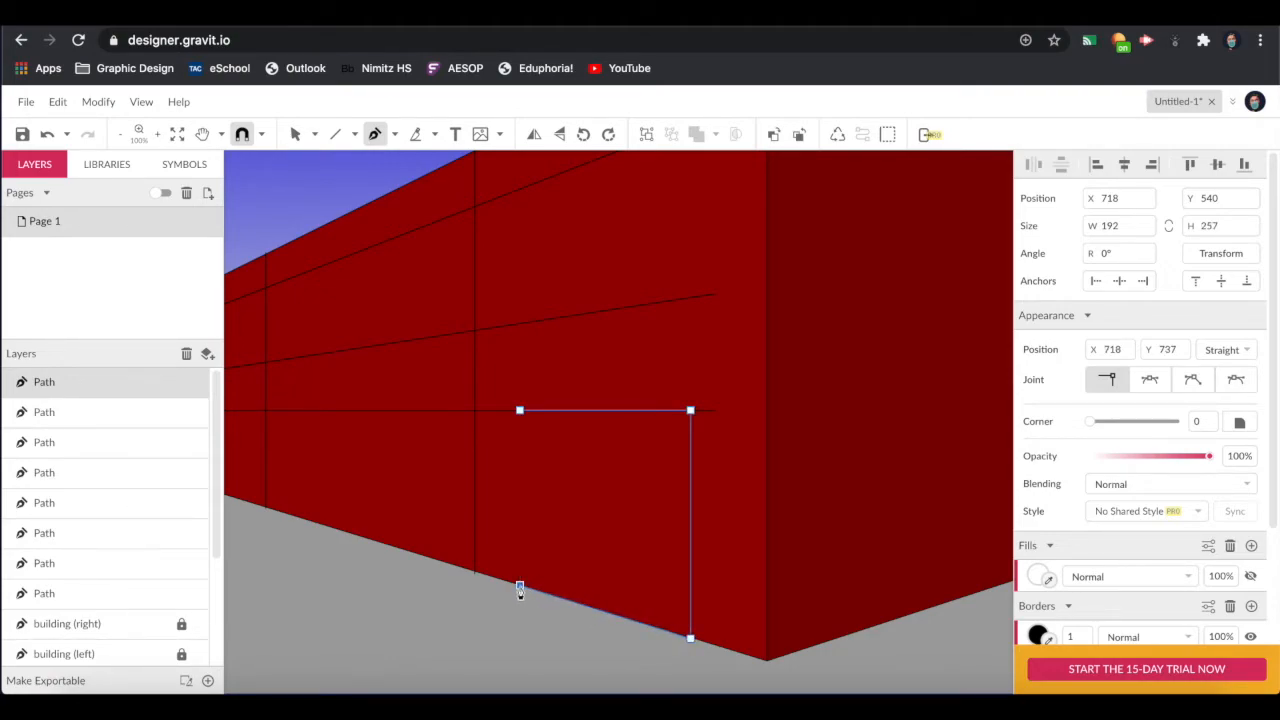
pyautogui.click(519, 411)
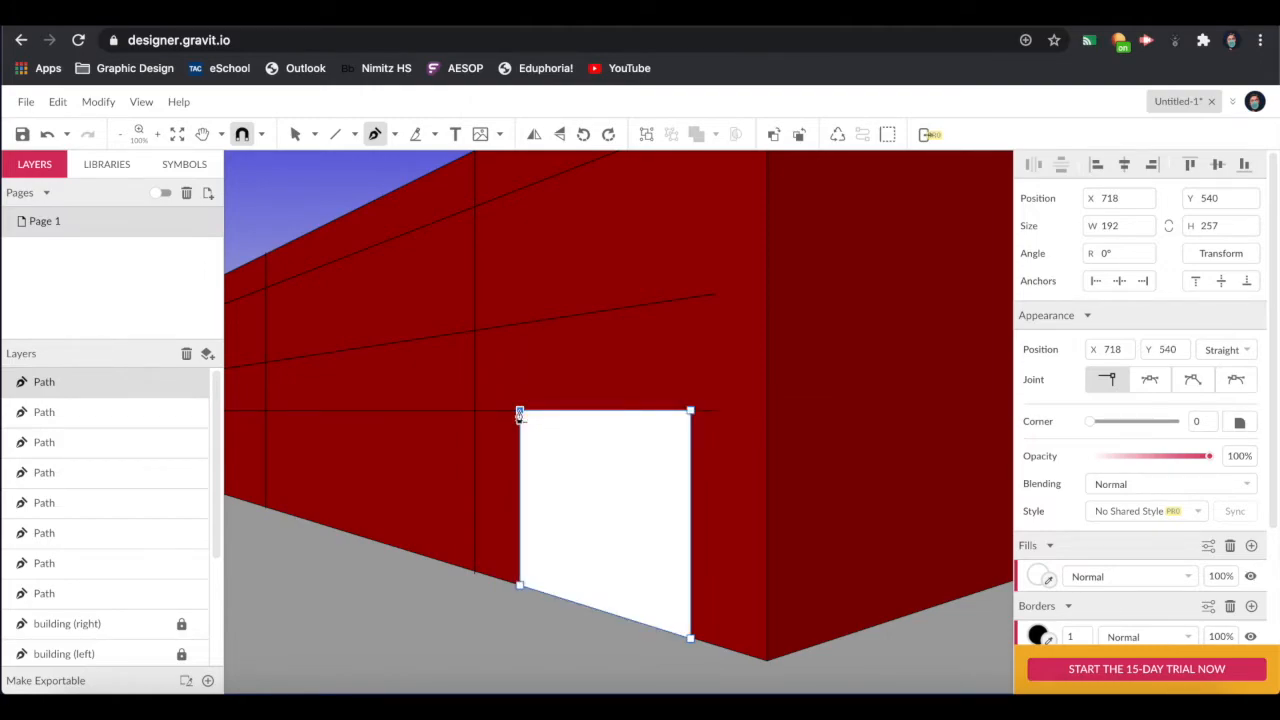
# - Fill the door with dark reddish brown, #662626, and deselect it
pyautogui.hscroll(1, 980, 503)
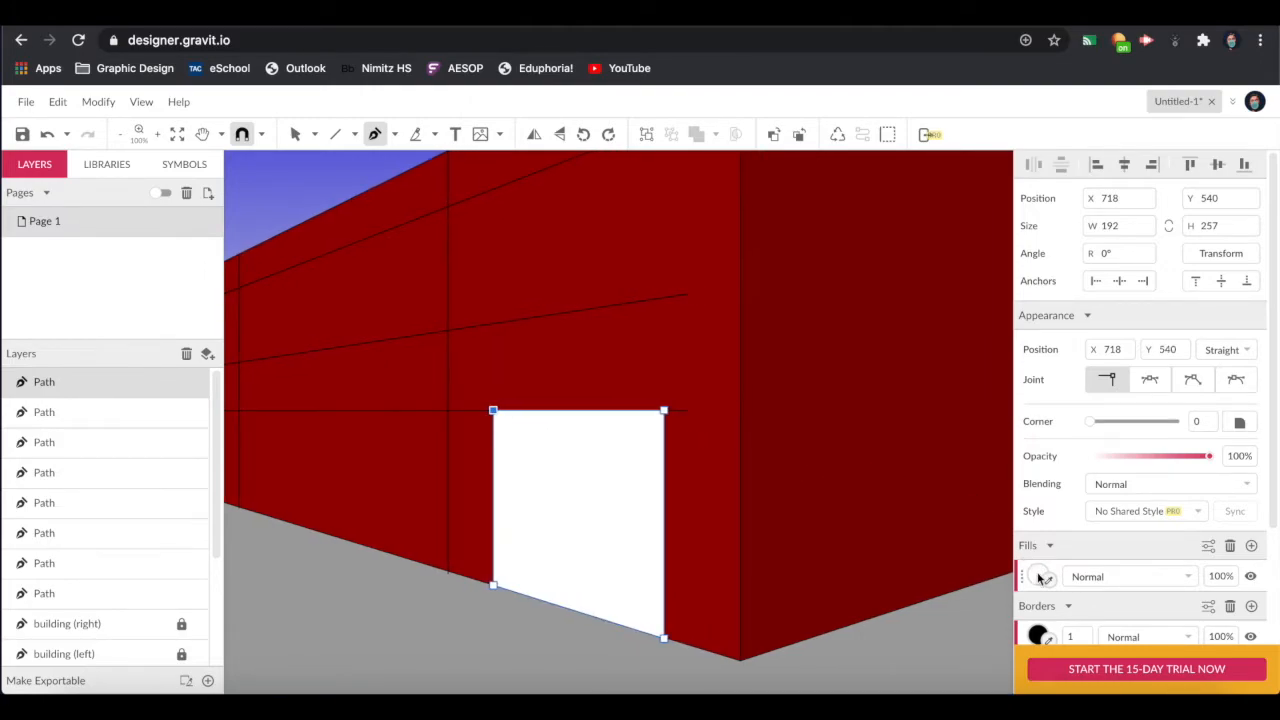
pyautogui.click(1040, 577)
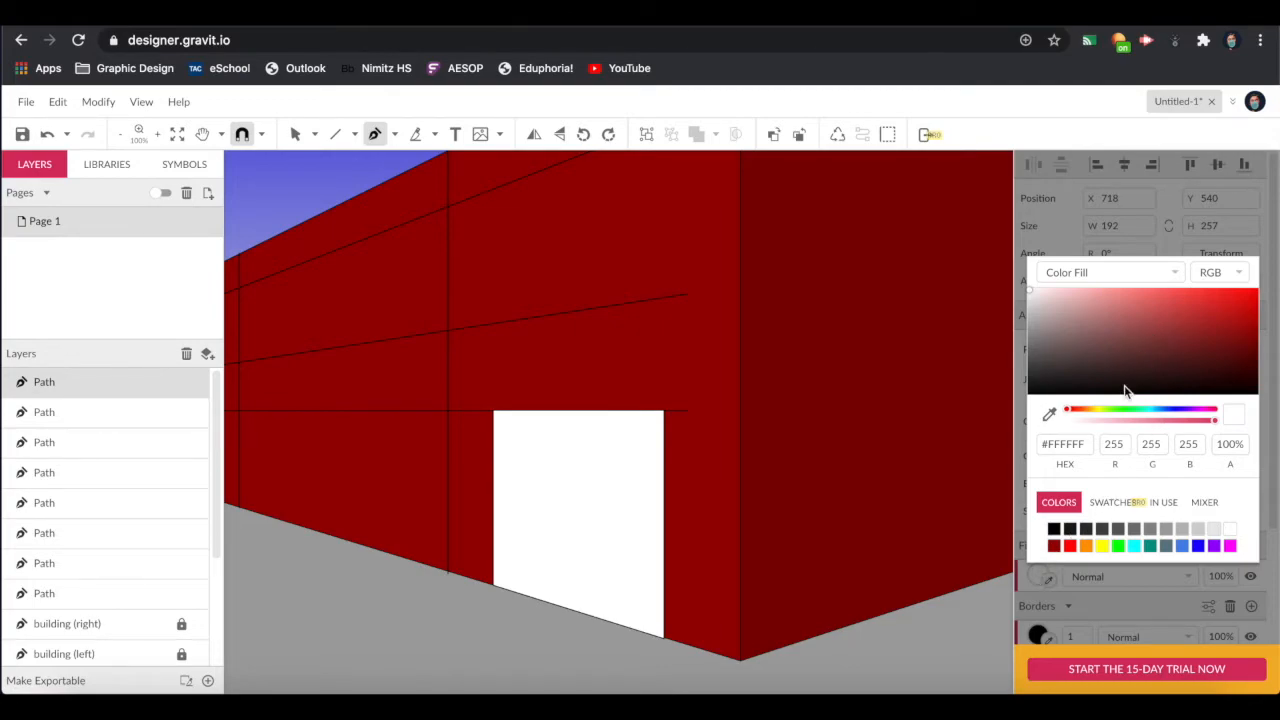
pyautogui.click(1126, 345)
pyautogui.click(1140, 322)
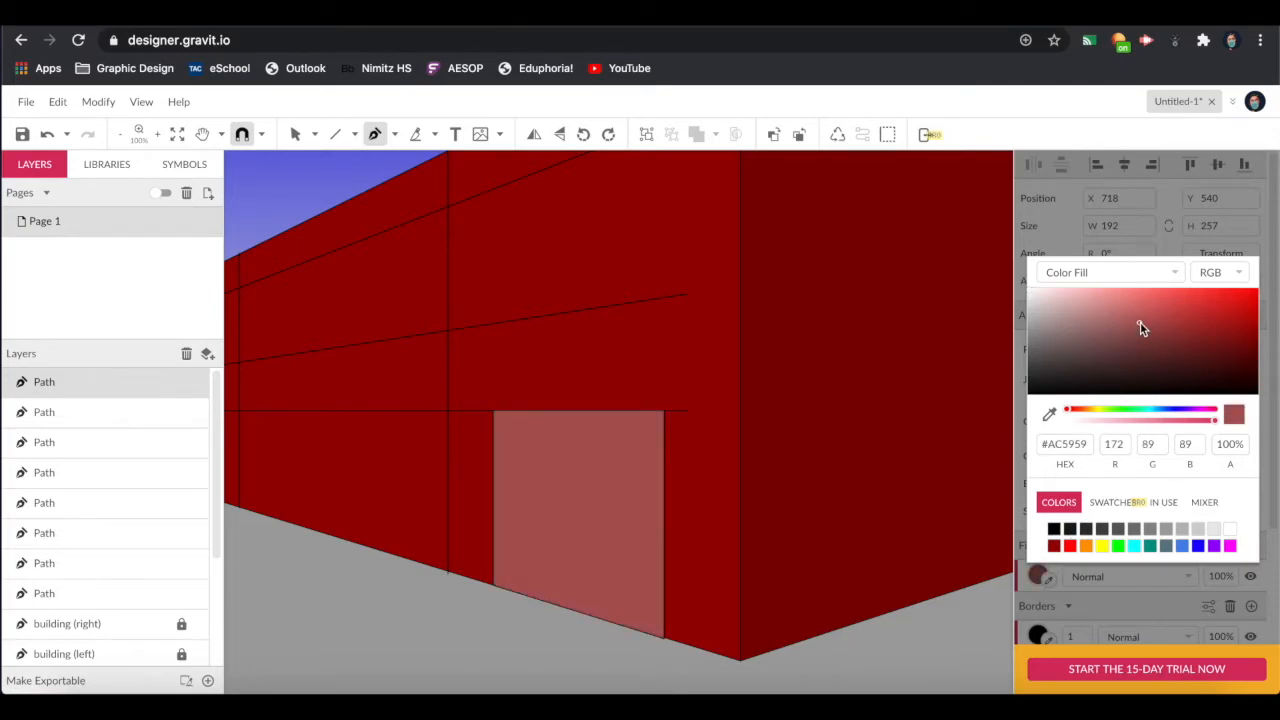
pyautogui.click(1190, 345)
pyautogui.moveTo(1190, 348)
pyautogui.mouseDown()
pyautogui.moveTo(1166, 362)
pyautogui.moveTo(1176, 356)
pyautogui.mouseUp()
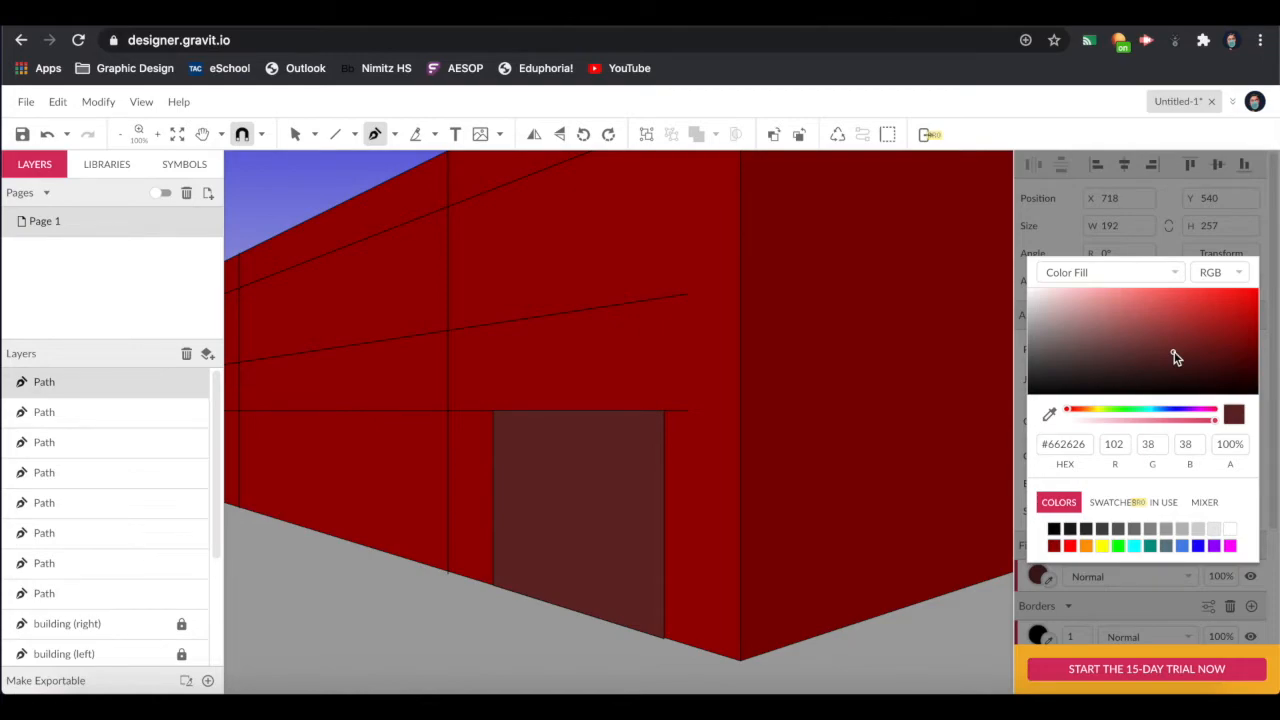
pyautogui.click(1027, 117)
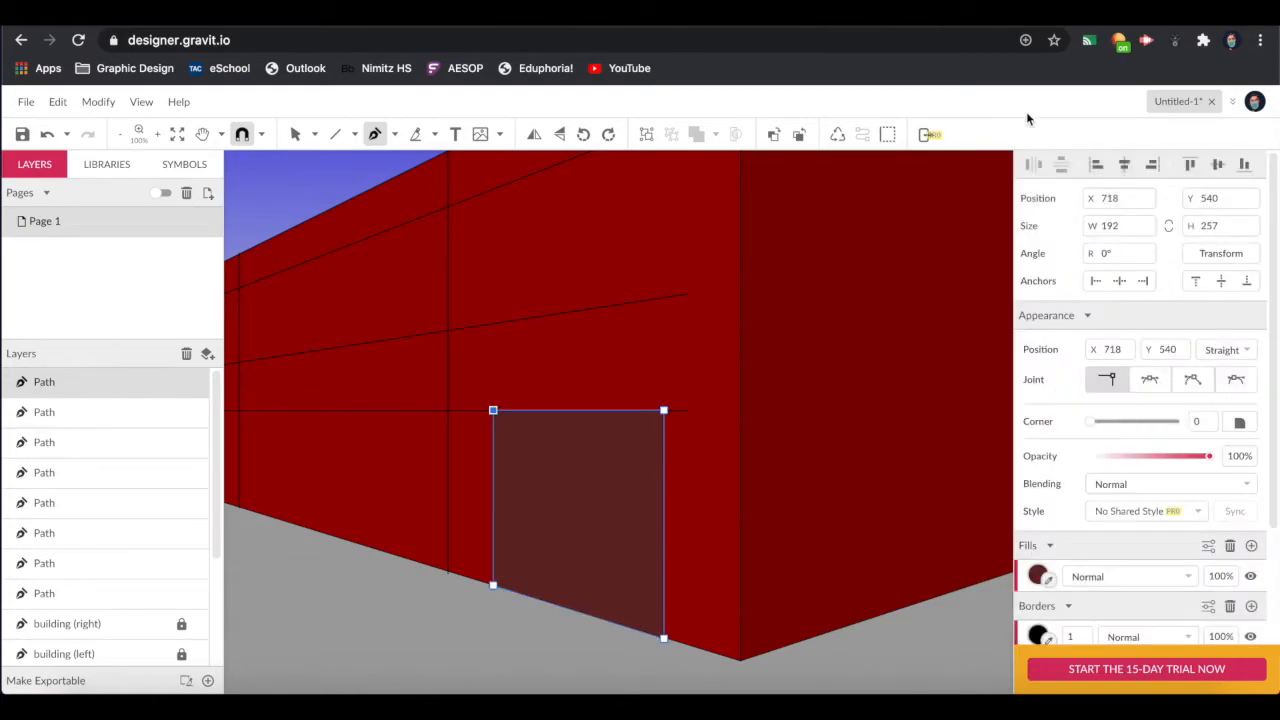
pyautogui.click(434, 619)
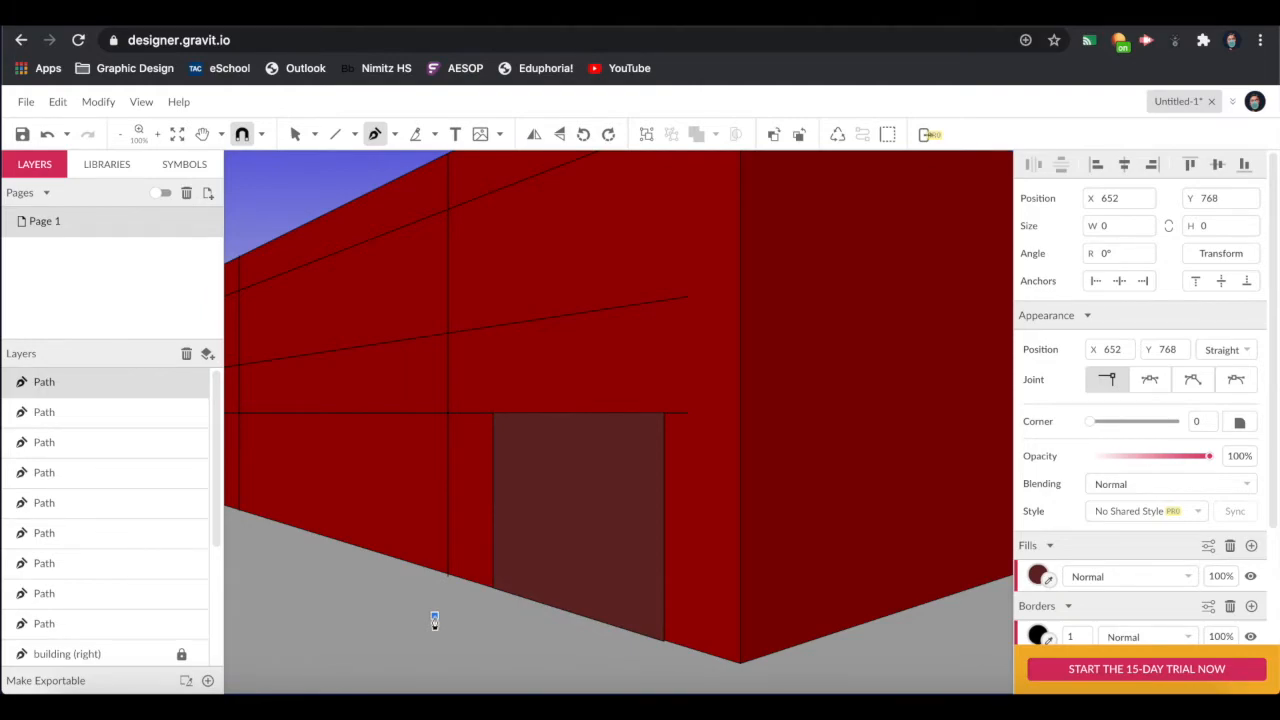
pyautogui.press('Escape')
# - Draw a vertical line splitting the door in two, from its upper edge at X 805, Y 540 down to its lower edge
pyautogui.hscroll(-3, 263, 477)
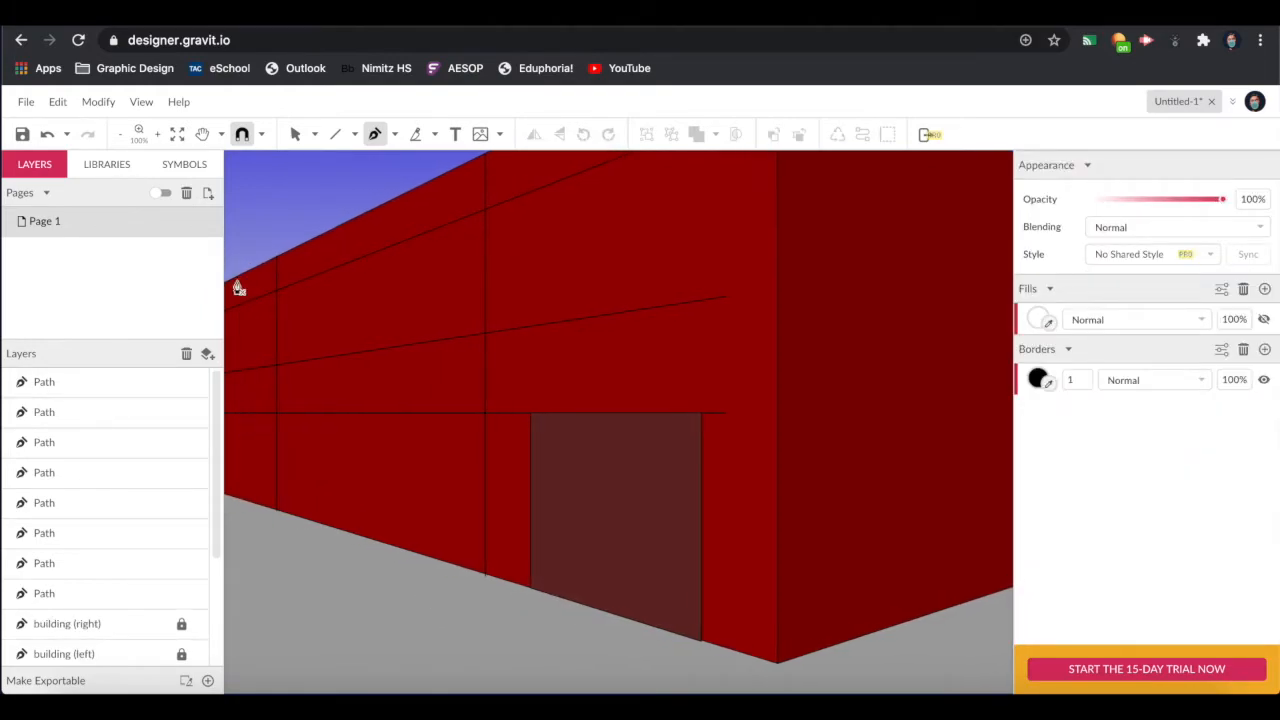
pyautogui.click(646, 416)
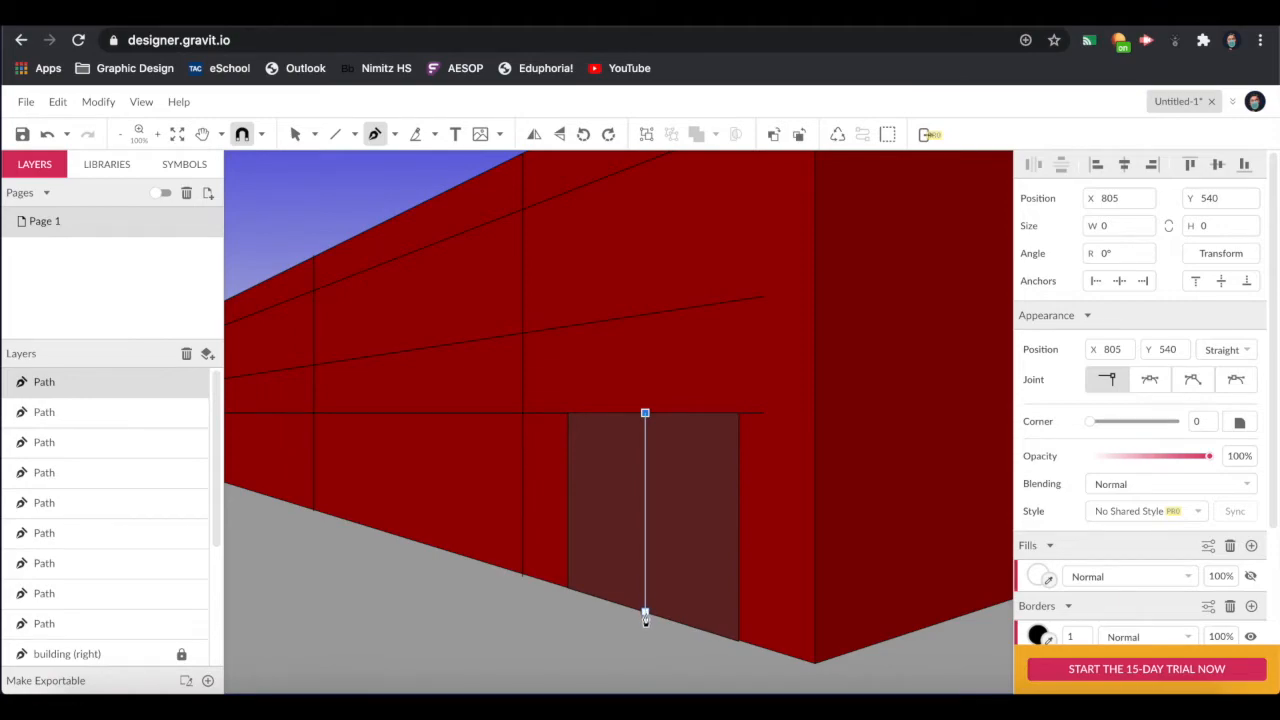
pyautogui.click(645, 614)
pyautogui.press('Escape')
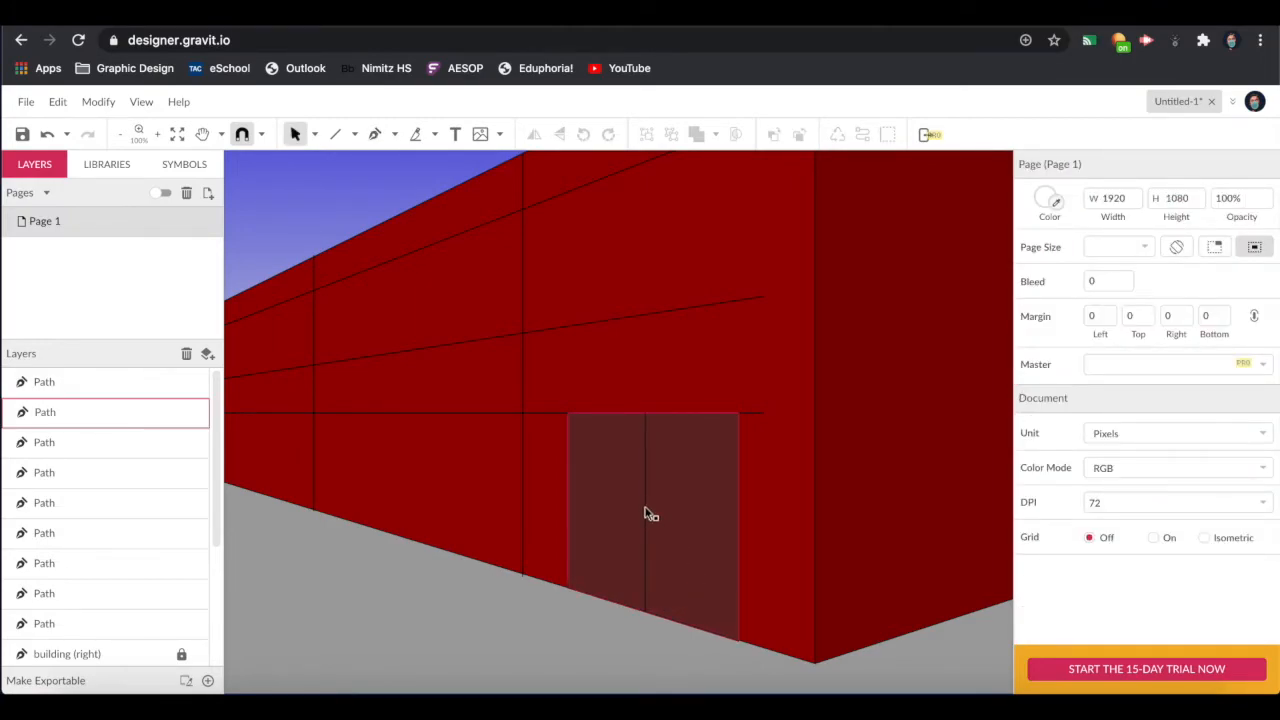
# - Draw a closed four-sided window above the door, 208 by 231 px from X 712, Y 213, between the two upper perspective lines
pyautogui.scroll(-5, 645, 514)
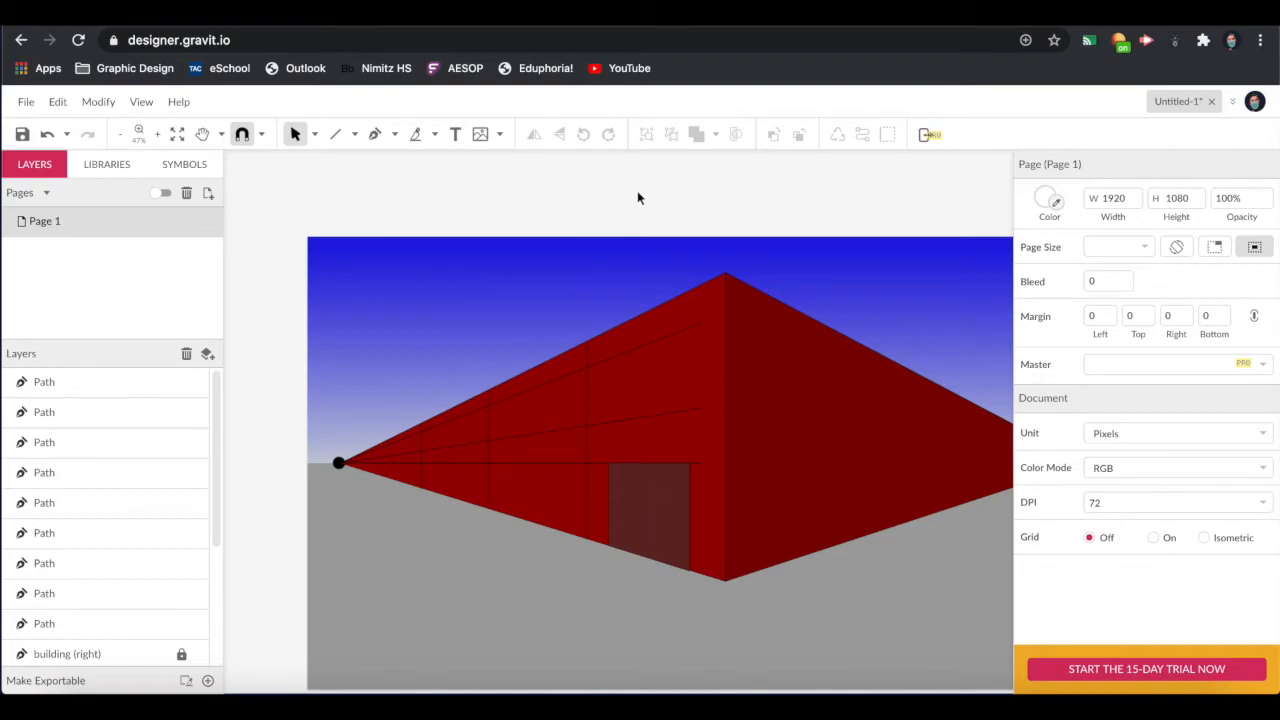
pyautogui.click(375, 136)
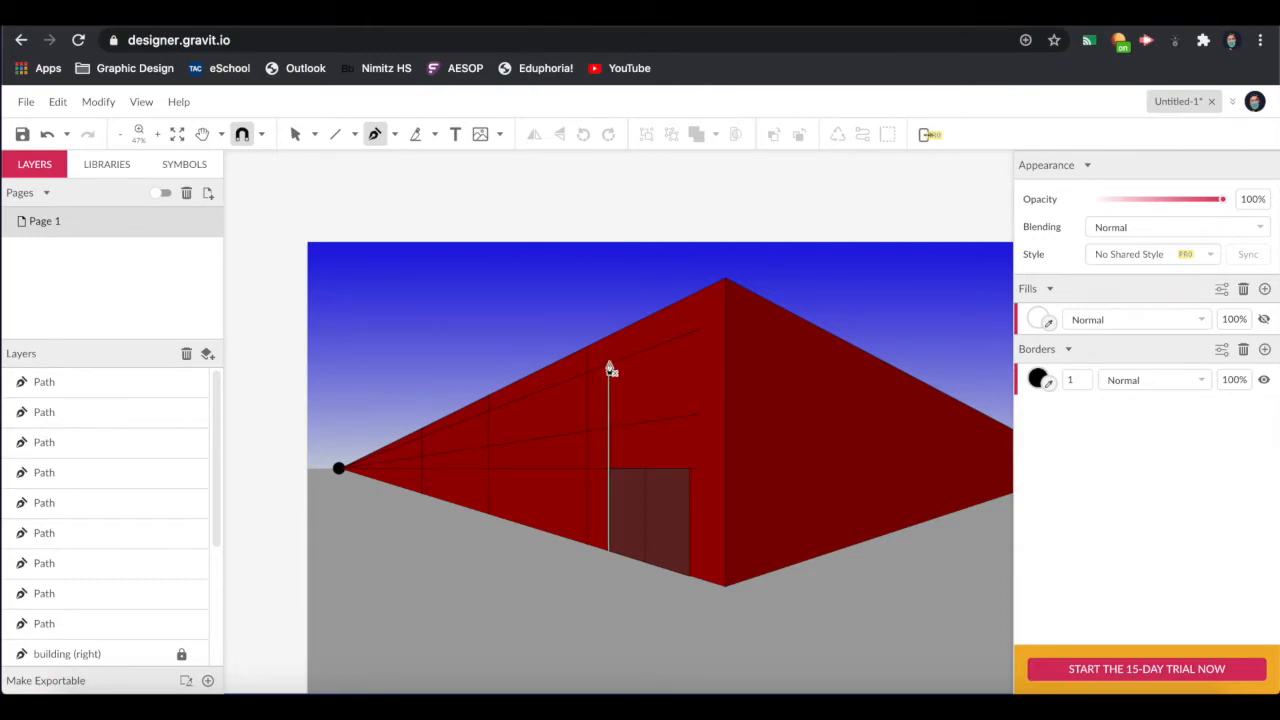
pyautogui.scroll(5, 610, 370)
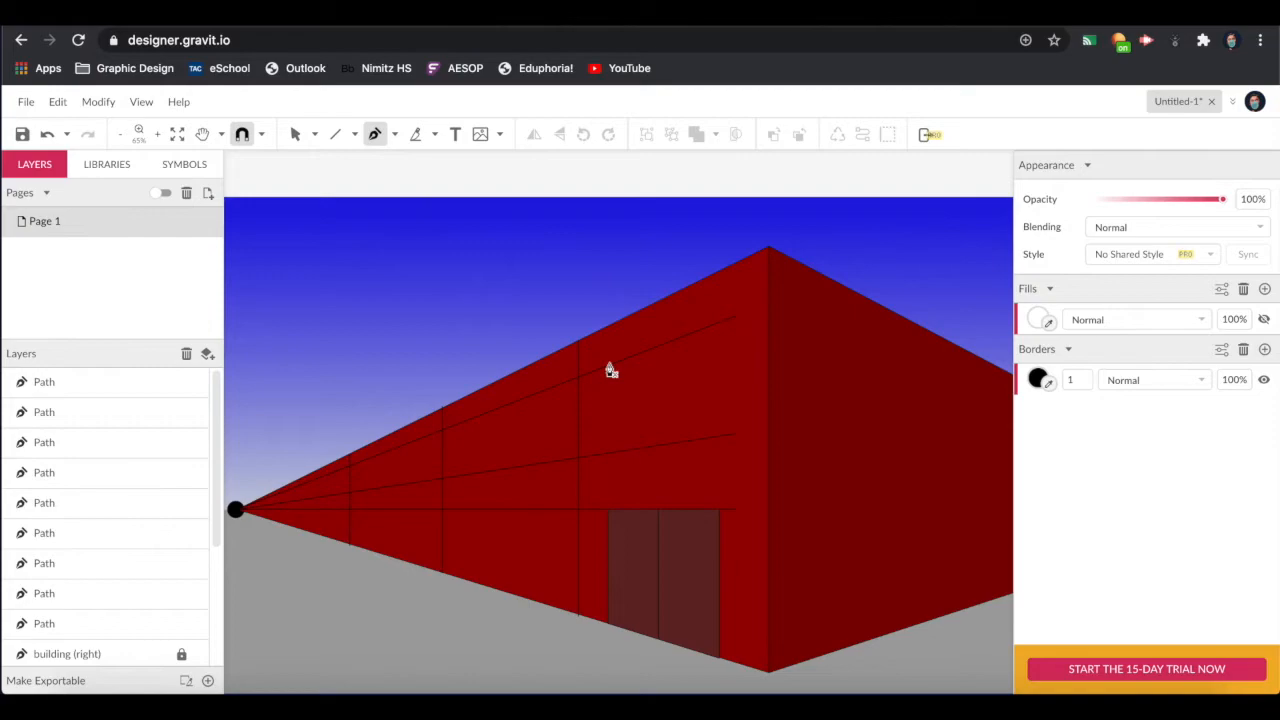
pyautogui.scroll(-1, 610, 370)
pyautogui.scroll(1, 610, 370)
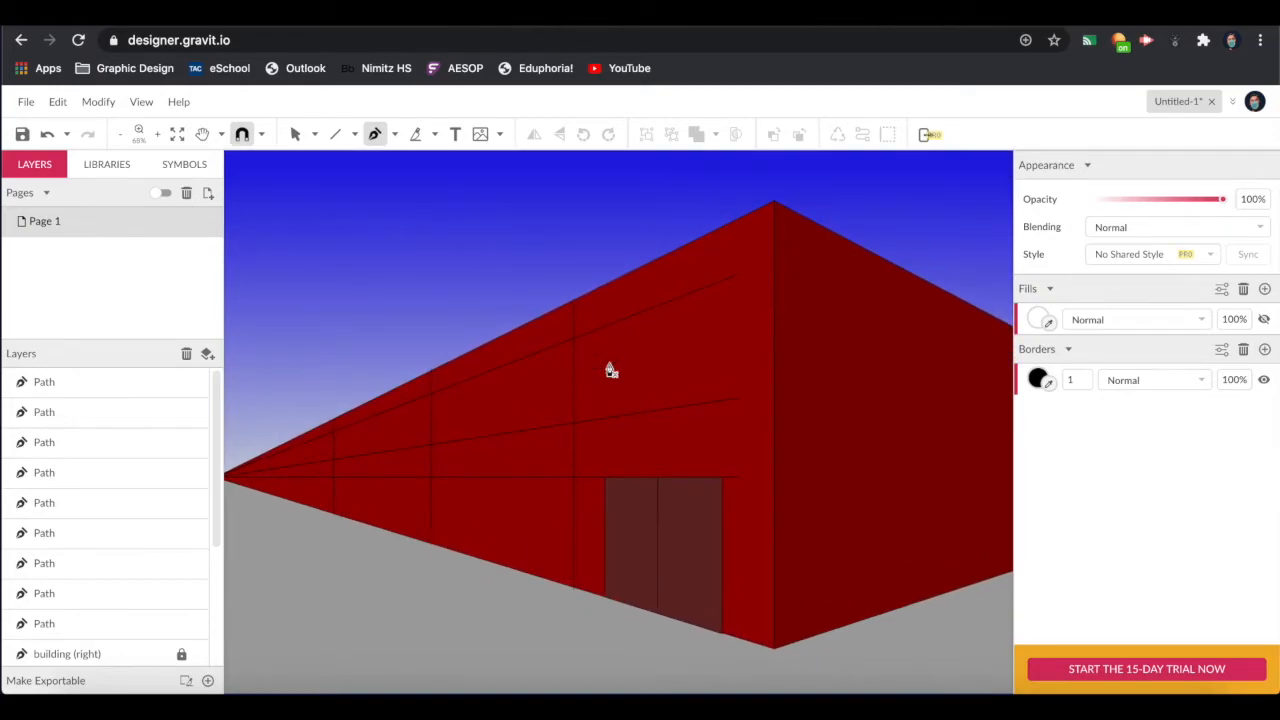
pyautogui.click(601, 327)
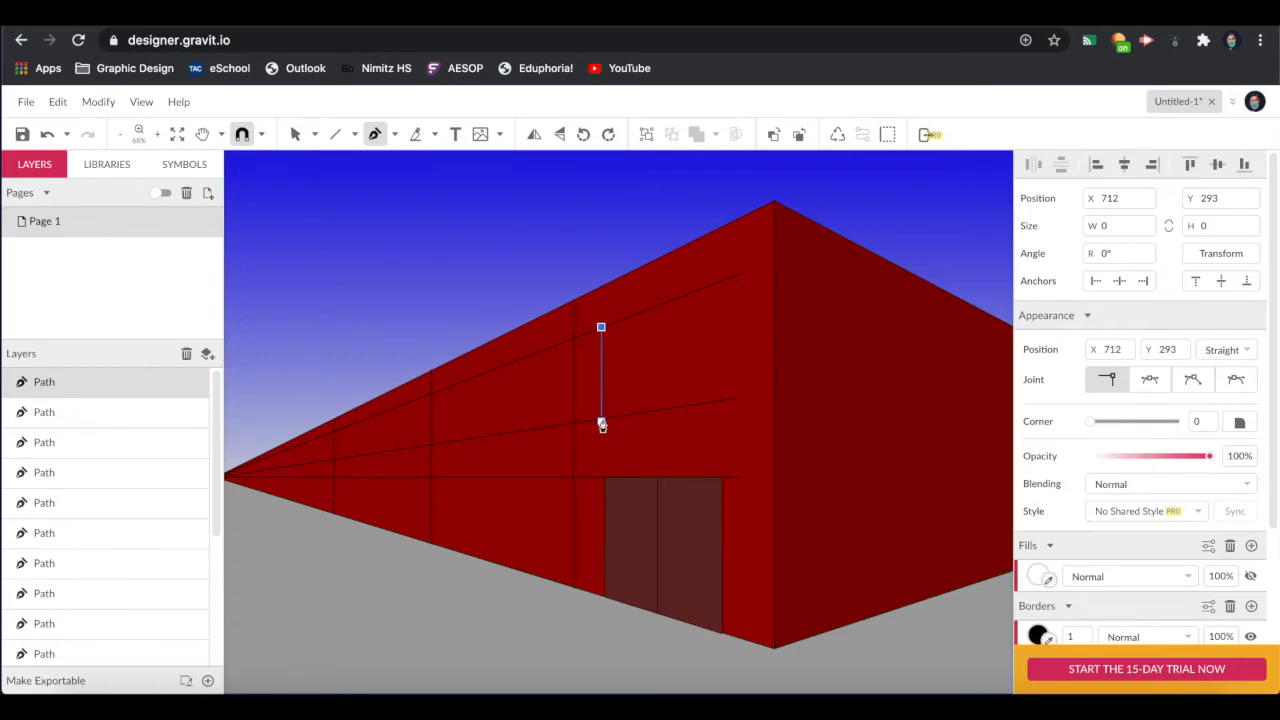
pyautogui.click(601, 419)
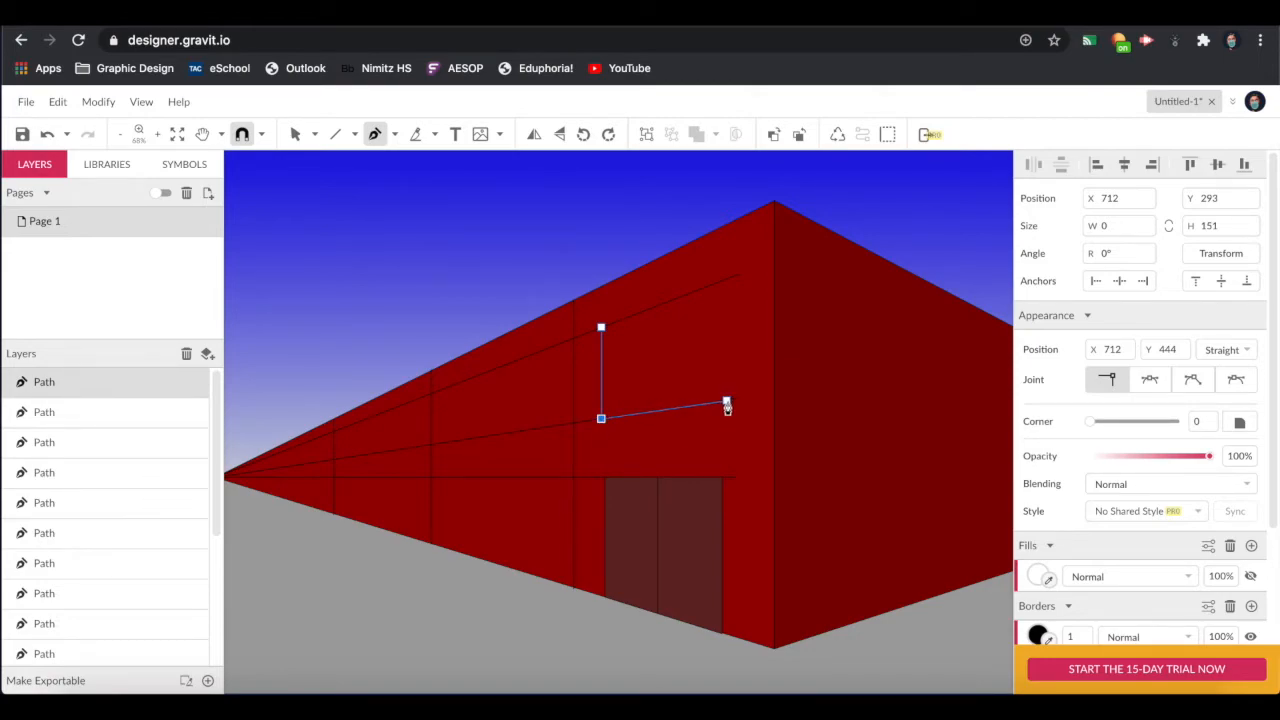
pyautogui.click(728, 403)
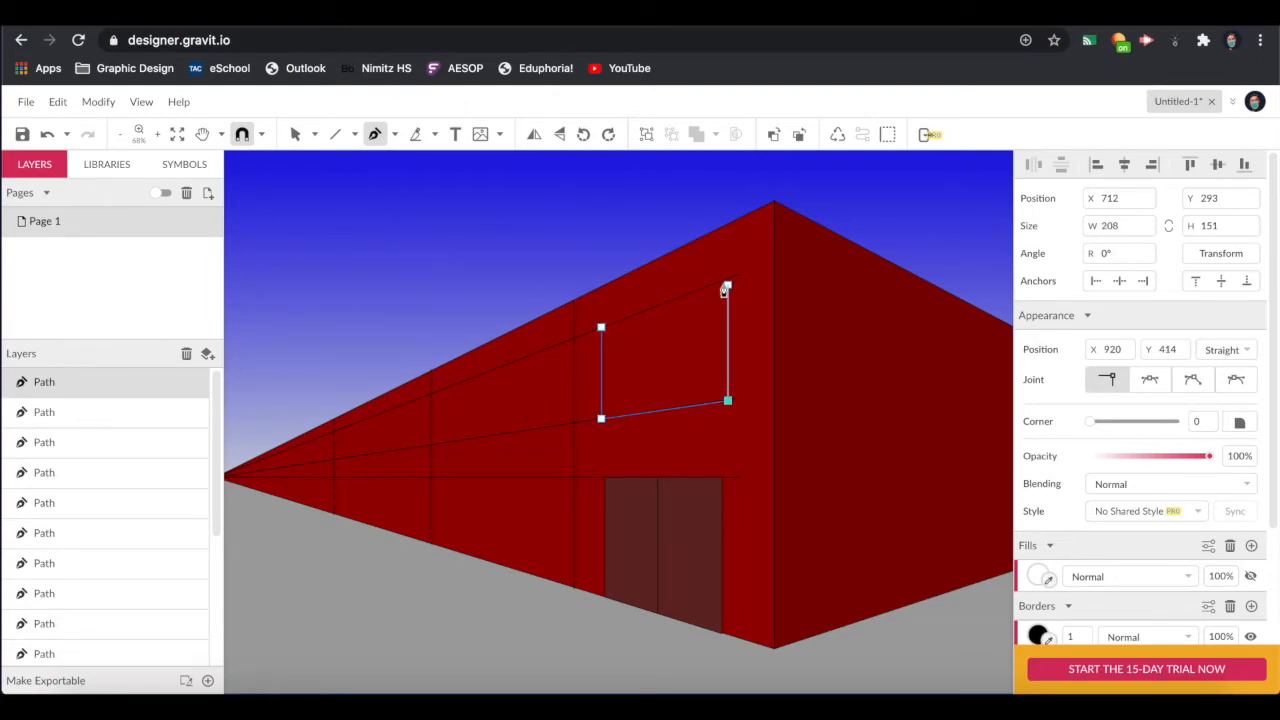
pyautogui.click(727, 280)
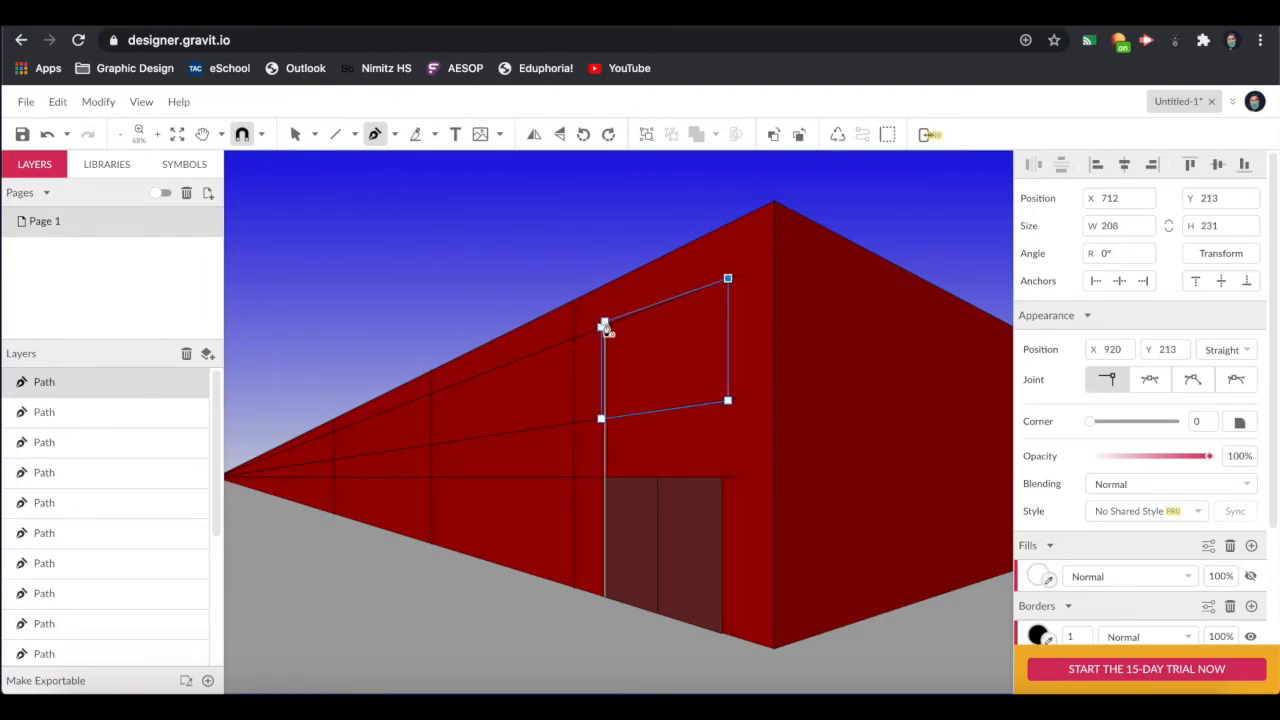
pyautogui.click(602, 330)
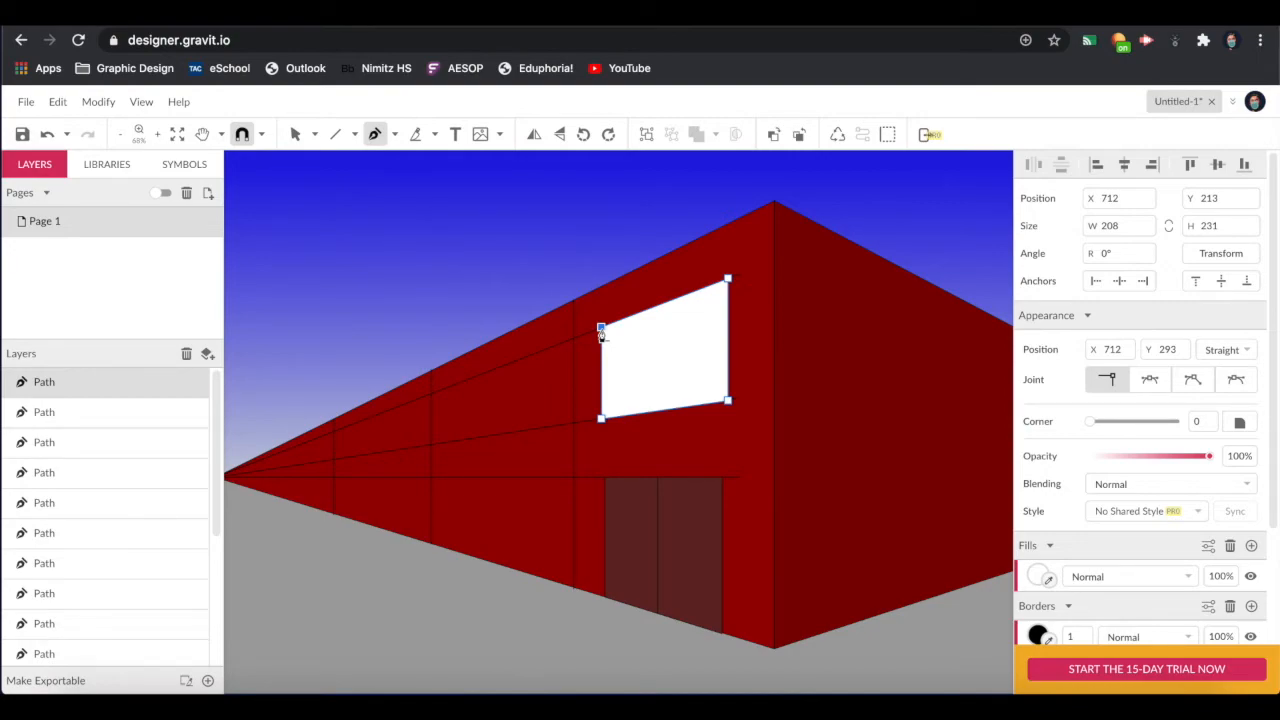
# - Fill the window with a linear gradient from white to greyish brown, #847272, and deselect it
pyautogui.click(1039, 578)
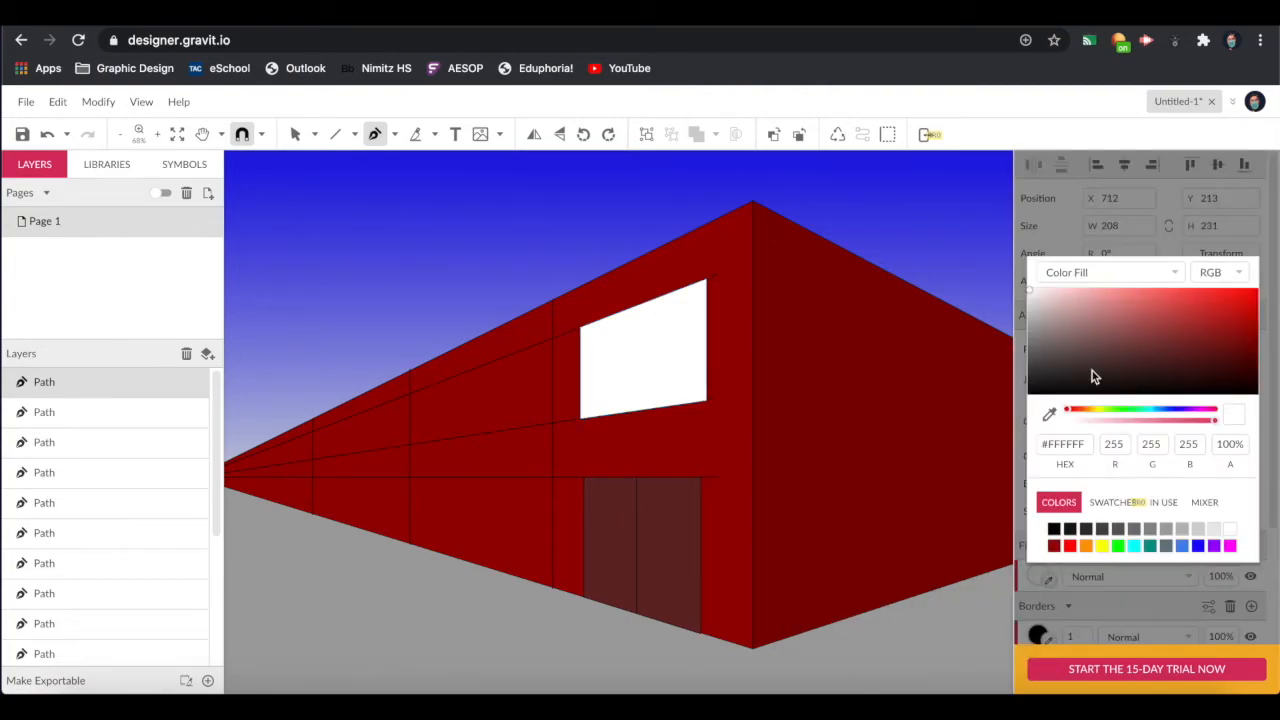
pyautogui.click(1174, 274)
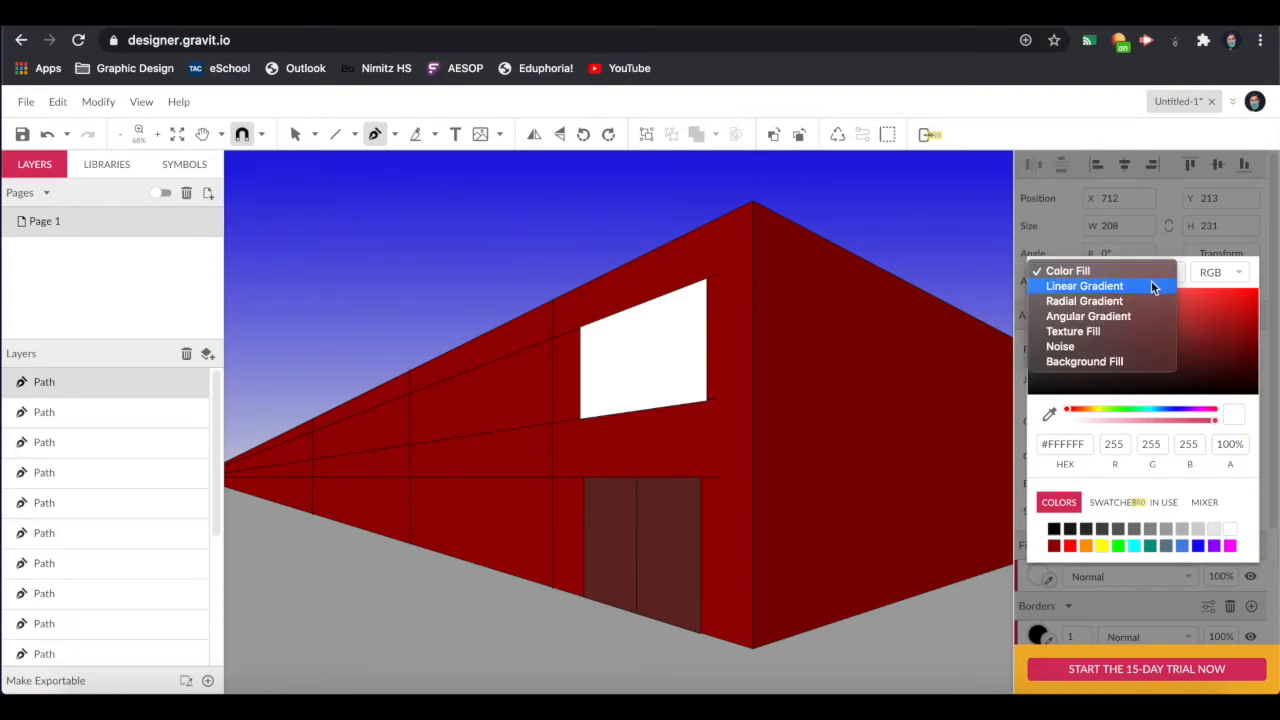
pyautogui.click(1151, 288)
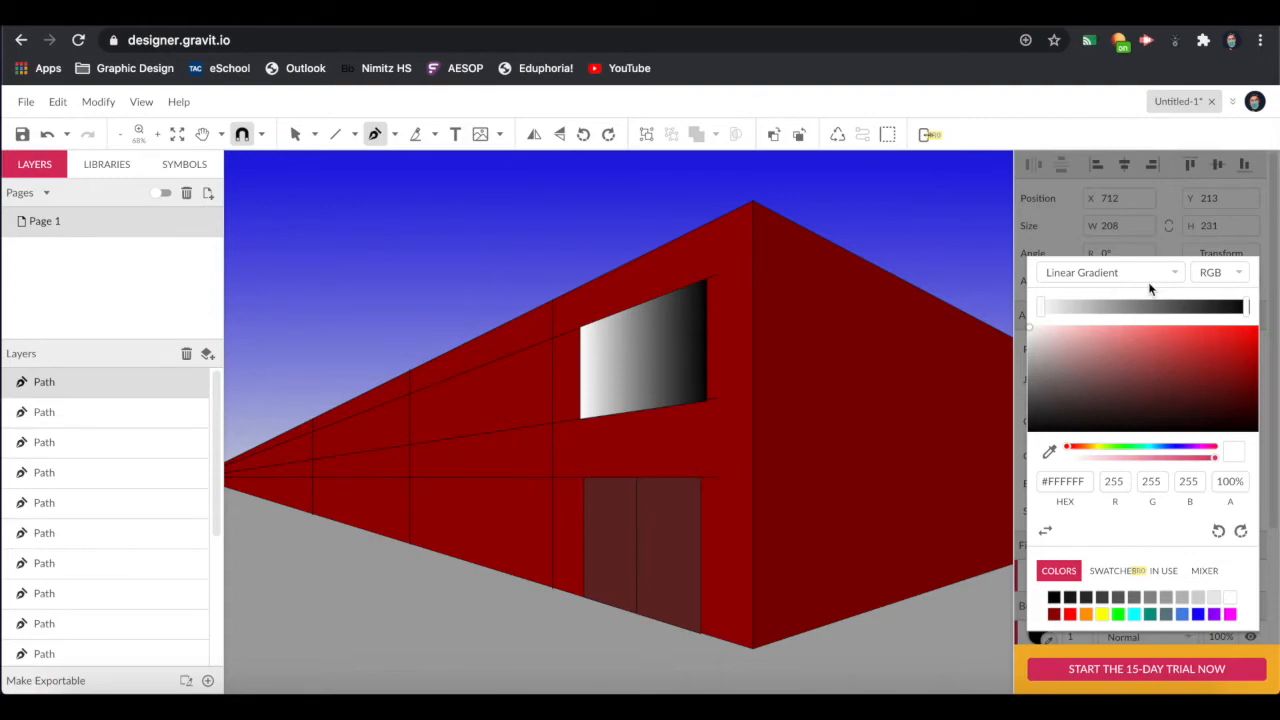
pyautogui.click(1246, 308)
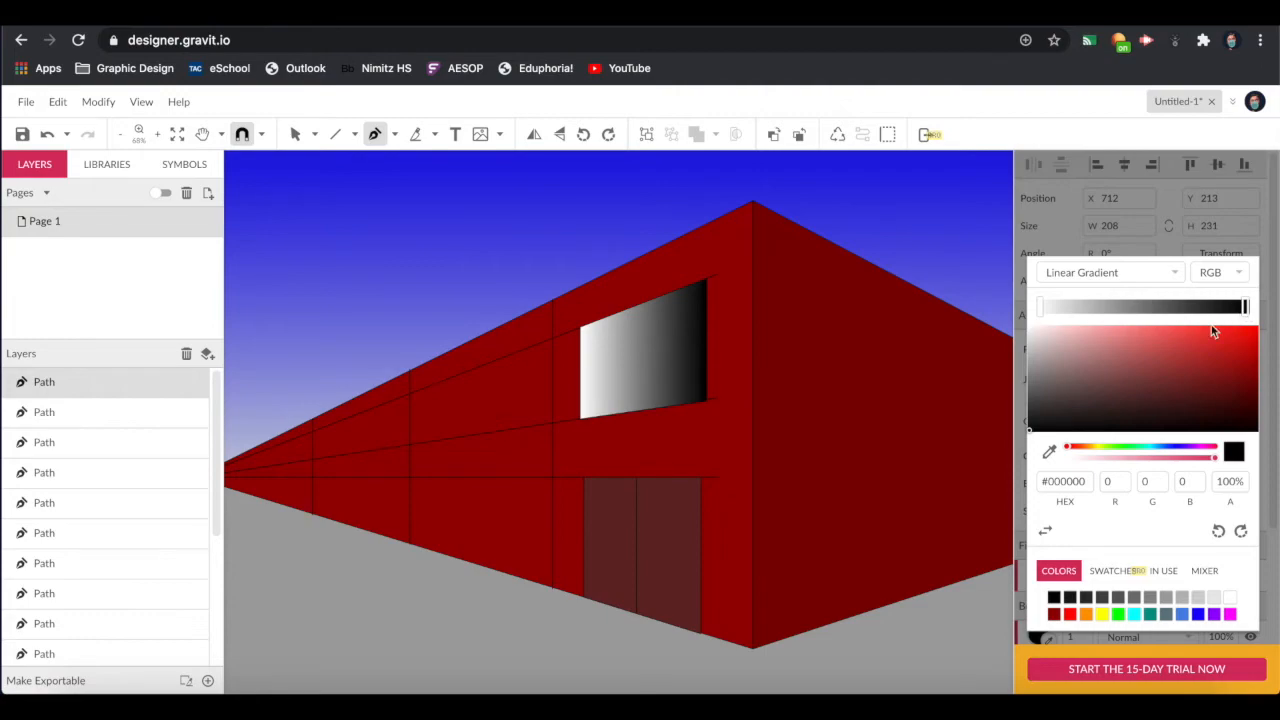
pyautogui.moveTo(1076, 347); pyautogui.dragTo(1061, 377)
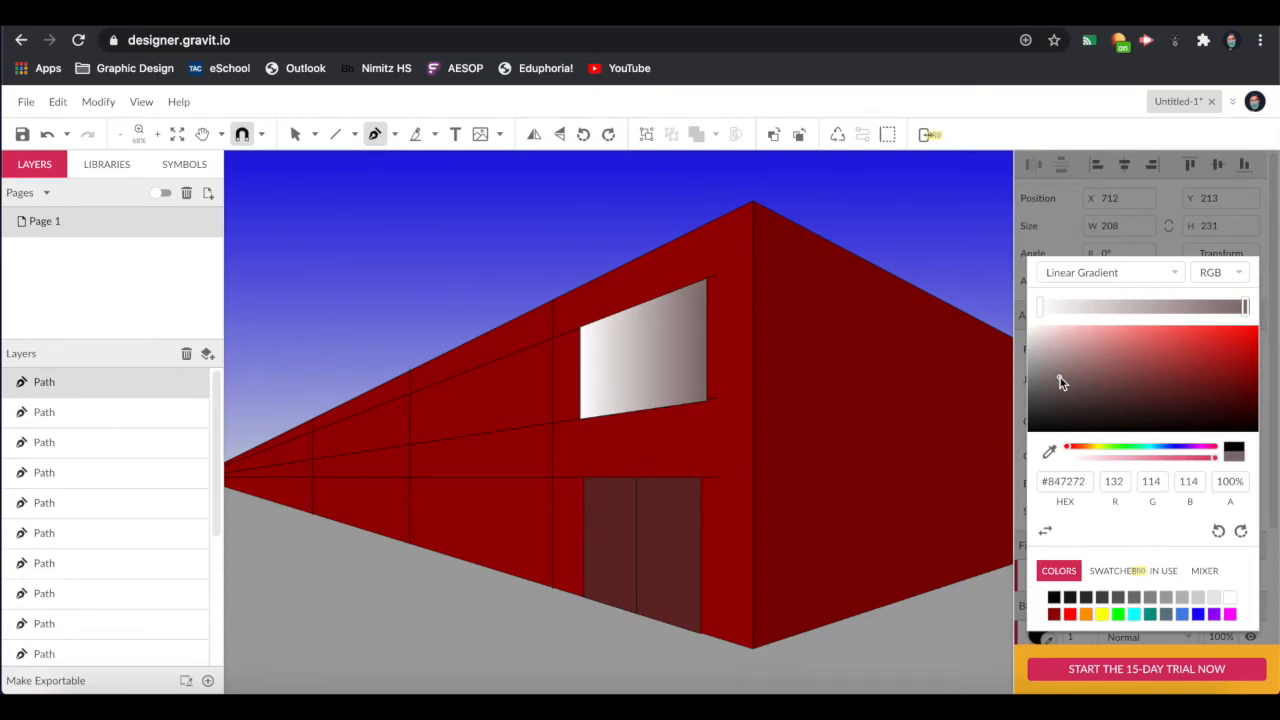
pyautogui.click(1020, 128)
pyautogui.scroll(3, 727, 178)
pyautogui.click(295, 134)
pyautogui.scroll(-2, 483, 255)
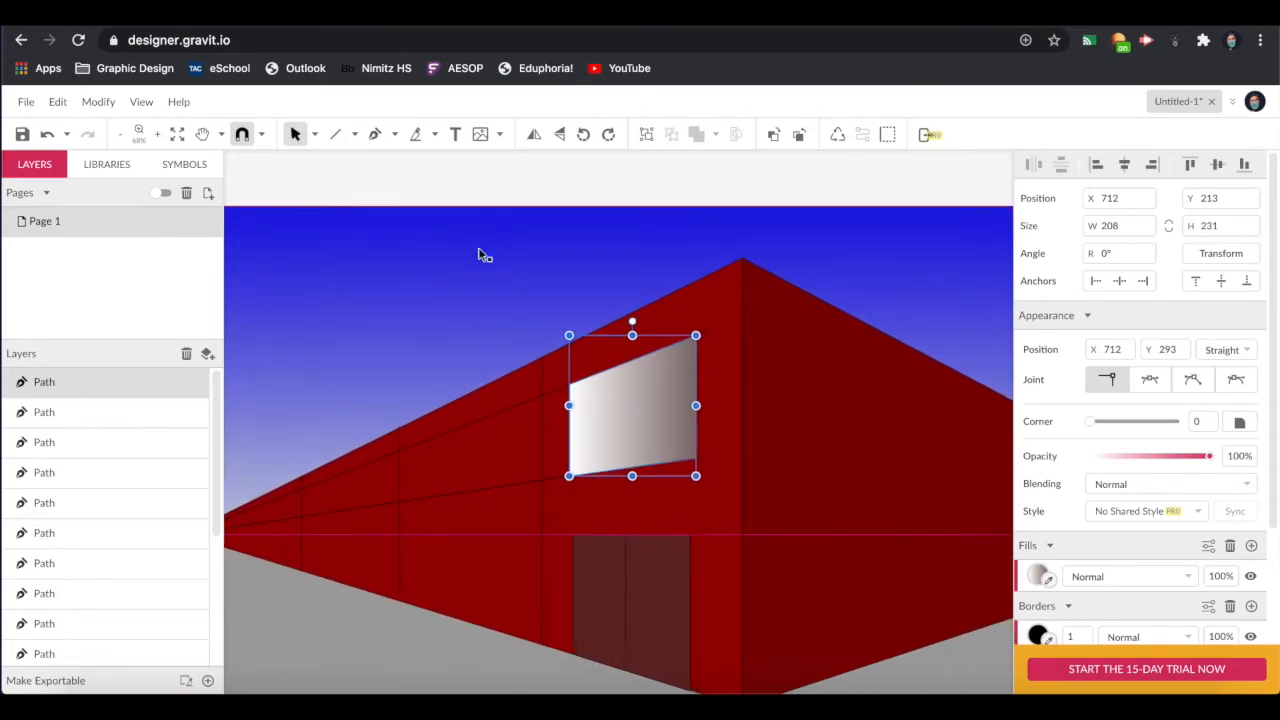
pyautogui.click(620, 167)
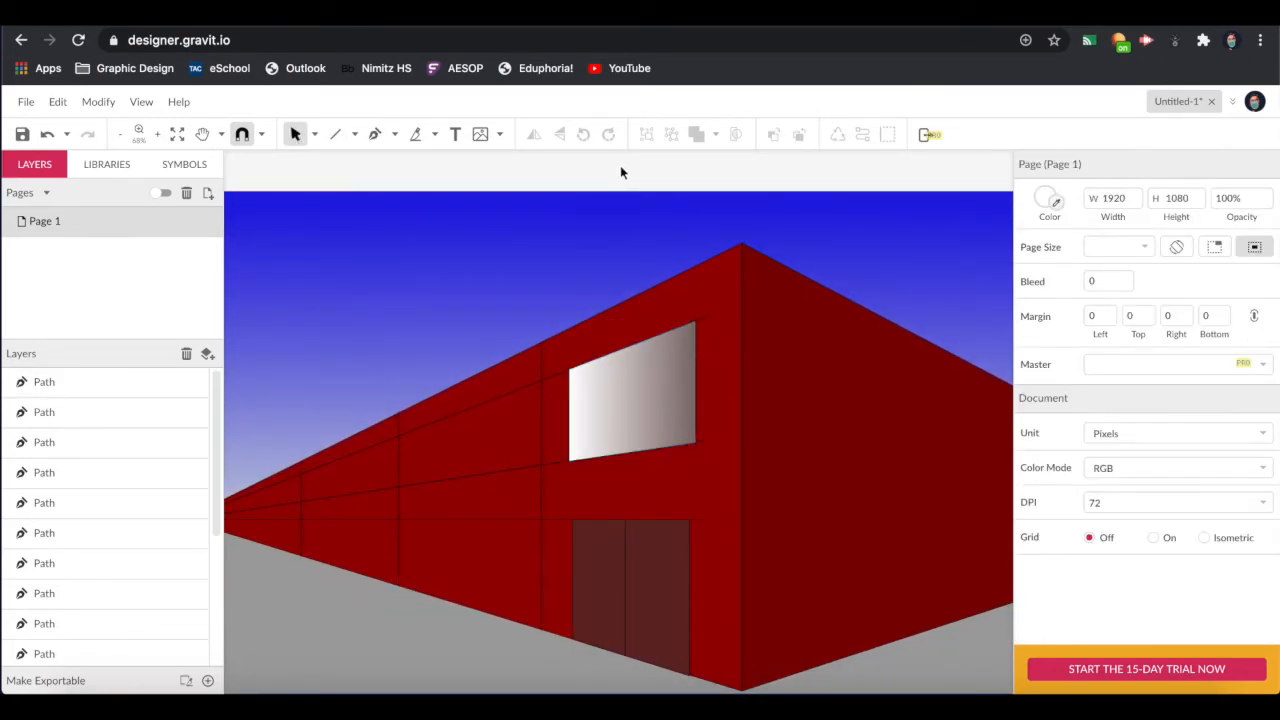
# - Try to move the window's lower corner nearest the building's edge onto the perspective line, at X 918, Y 412
pyautogui.scroll(5, 676, 449)
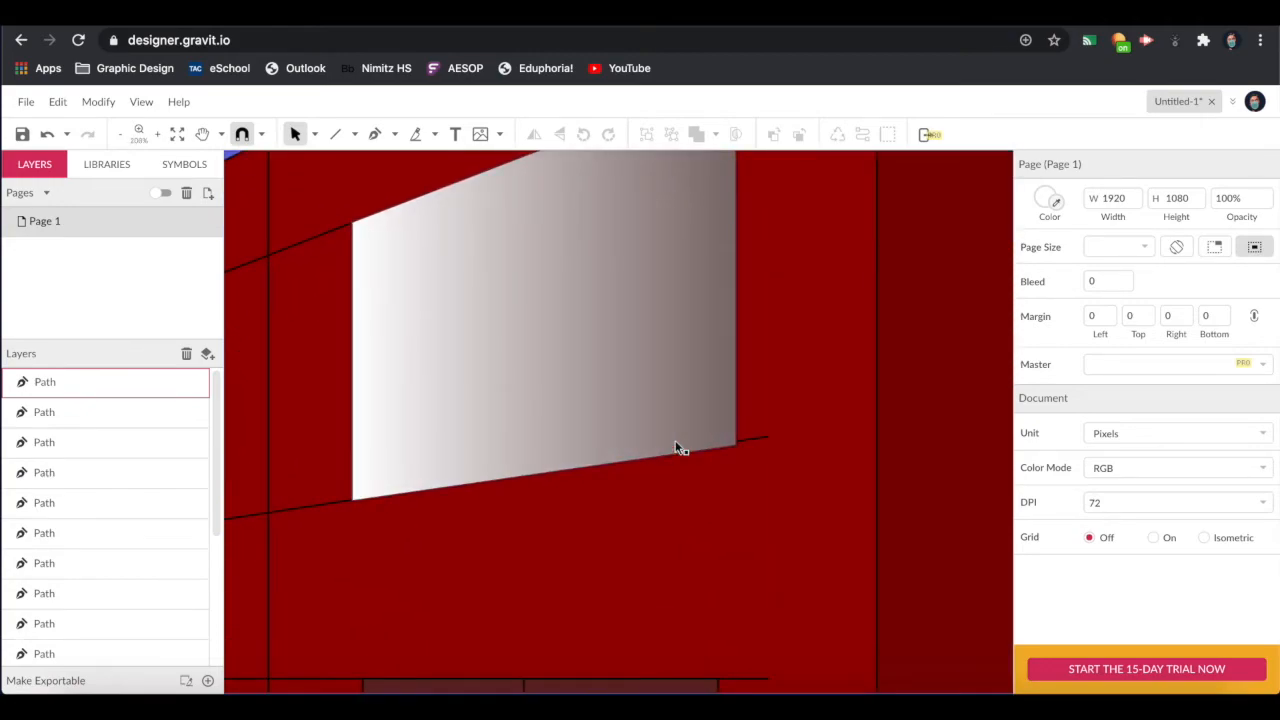
pyautogui.click(314, 134)
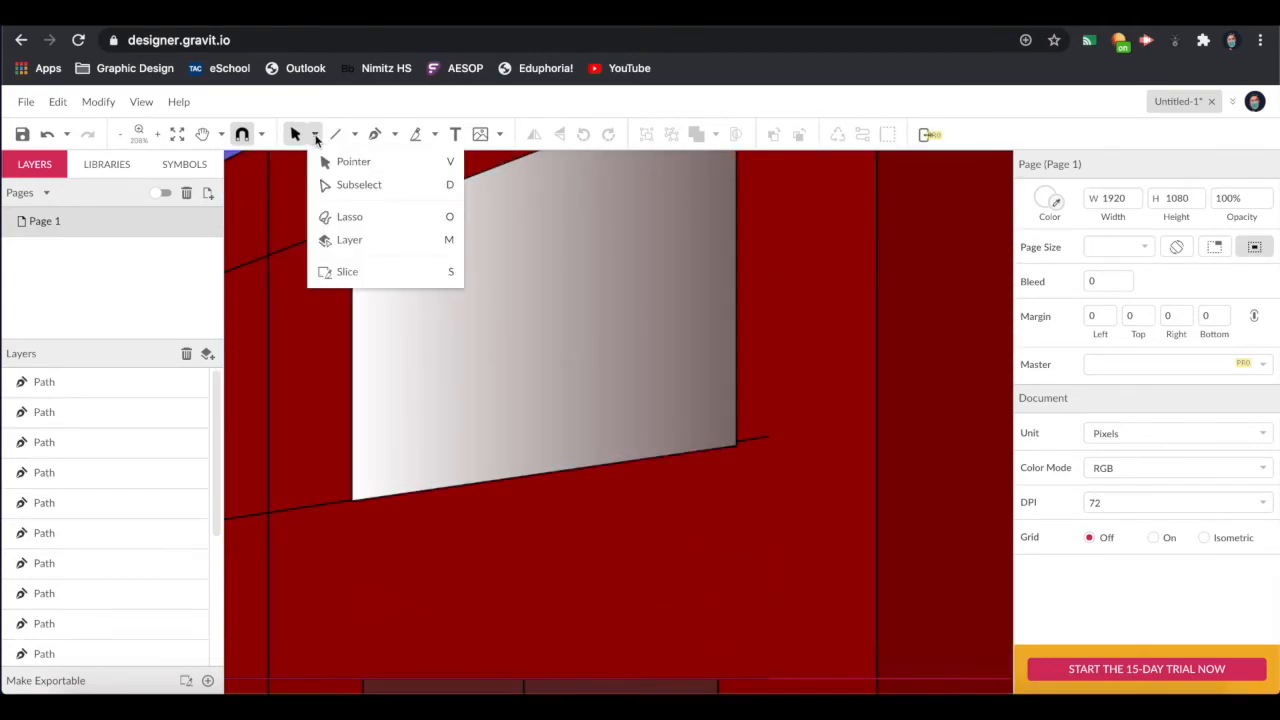
pyautogui.click(355, 185)
pyautogui.click(711, 449)
pyautogui.scroll(1, 733, 458)
pyautogui.scroll(2, 733, 458)
pyautogui.click(736, 439)
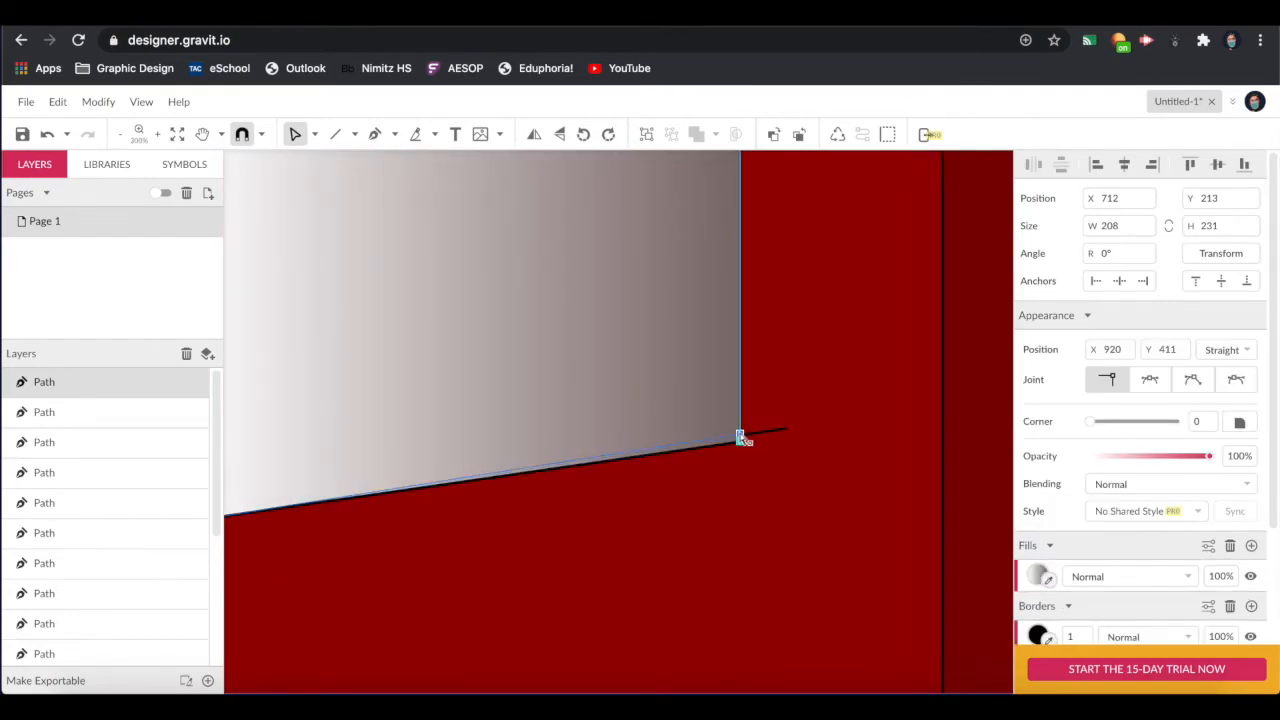
pyautogui.moveTo(735, 437); pyautogui.dragTo(735, 439)
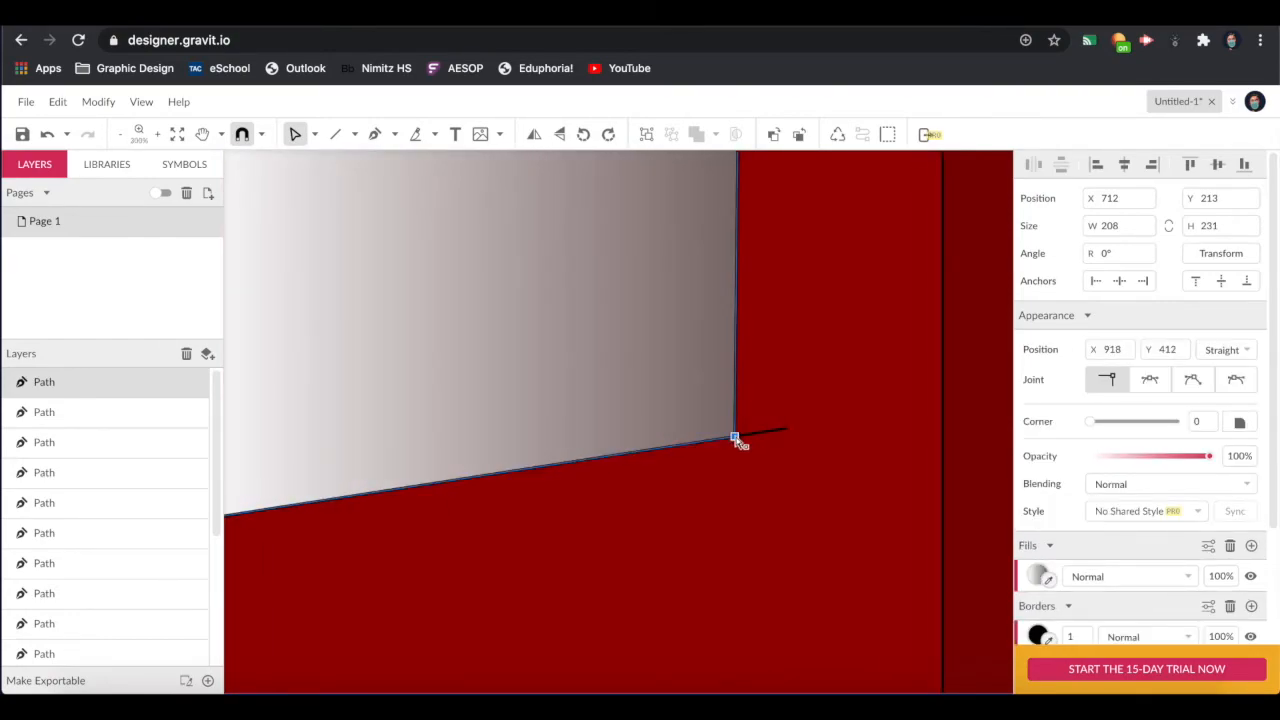
pyautogui.scroll(-2, 736, 440)
pyautogui.click(789, 322)
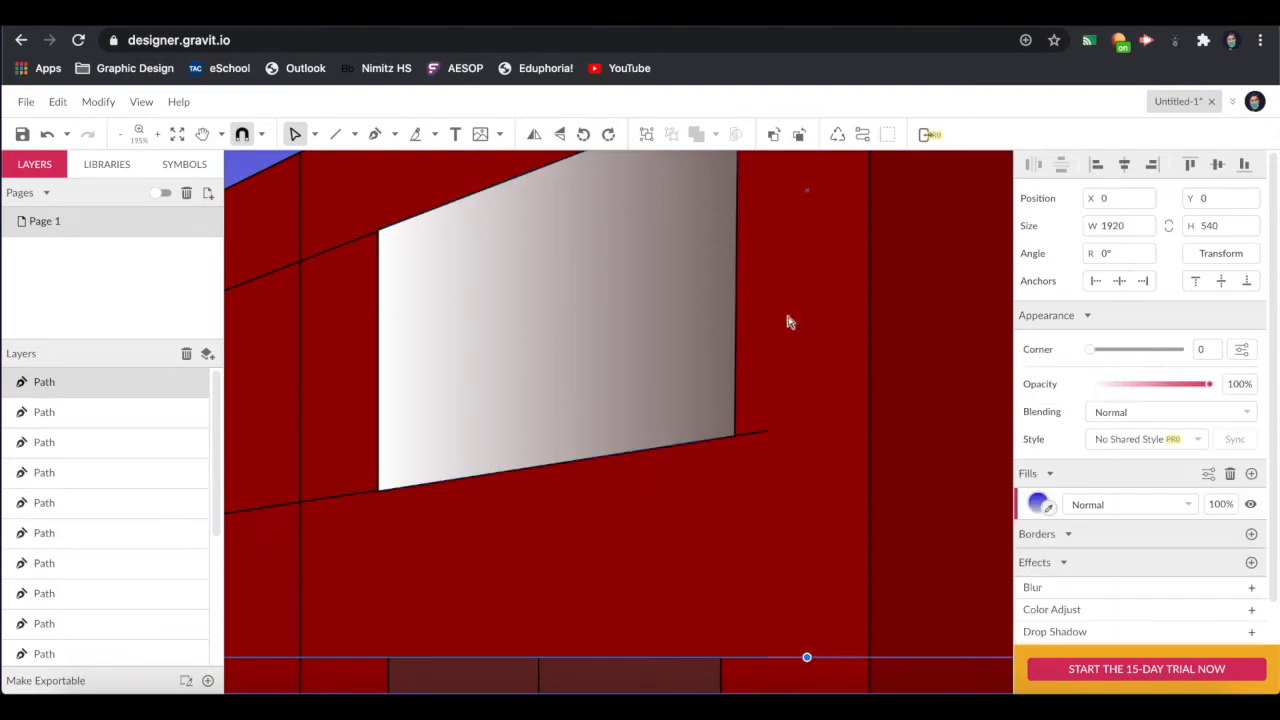
pyautogui.scroll(-8, 789, 321)
# - Rename the gradient-filled window's layer as "window" and lock it
pyautogui.click(131, 394)
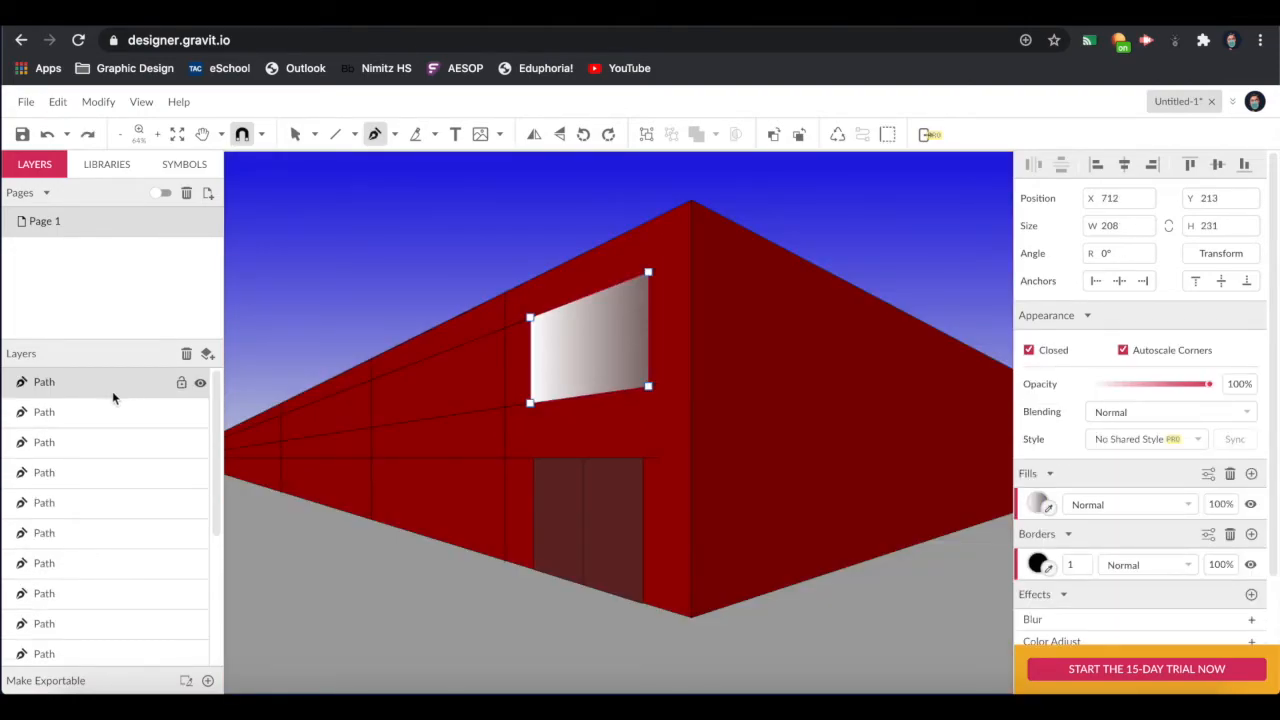
pyautogui.hscroll(-1, 251, 277)
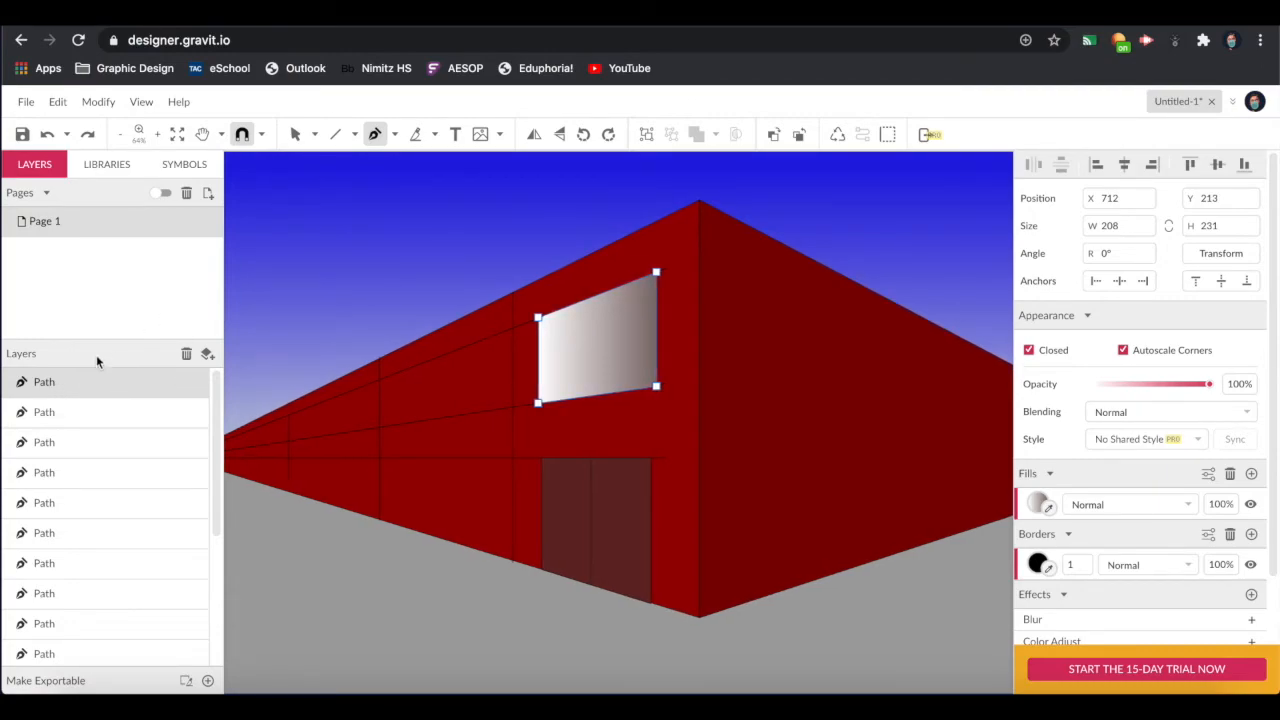
pyautogui.doubleClick(43, 382)
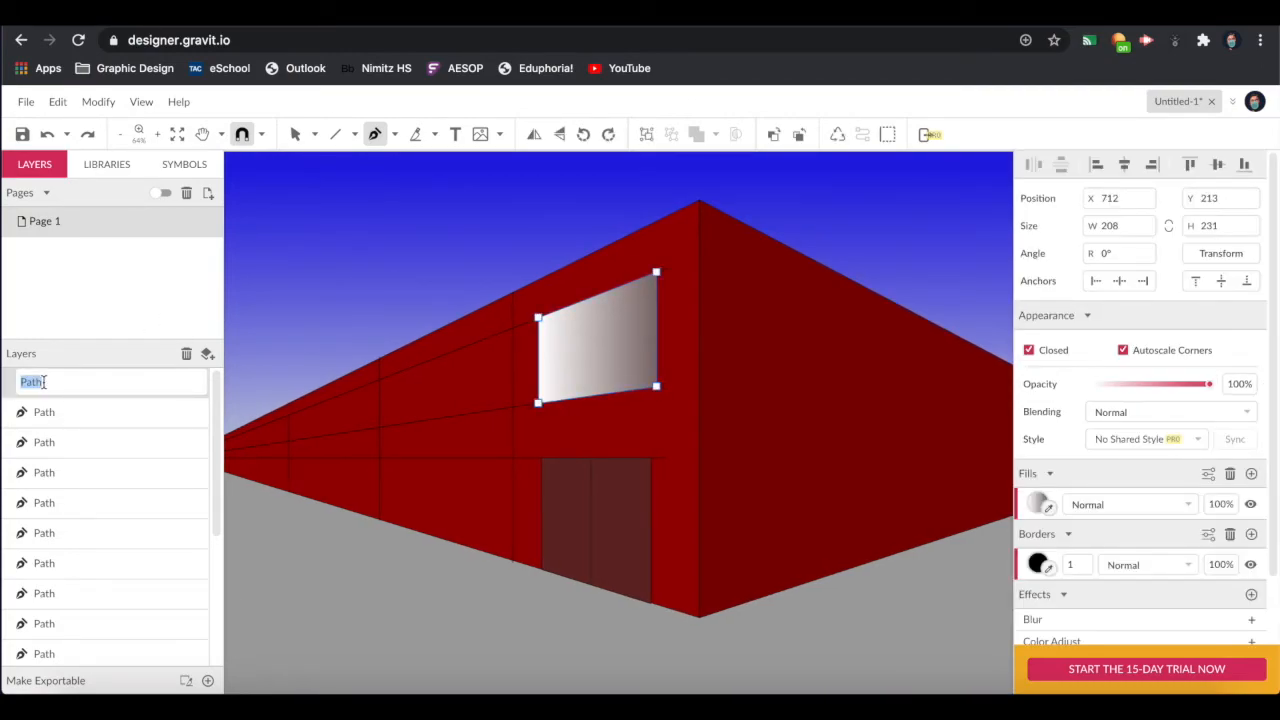
pyautogui.write('window')
pyautogui.press('Return')
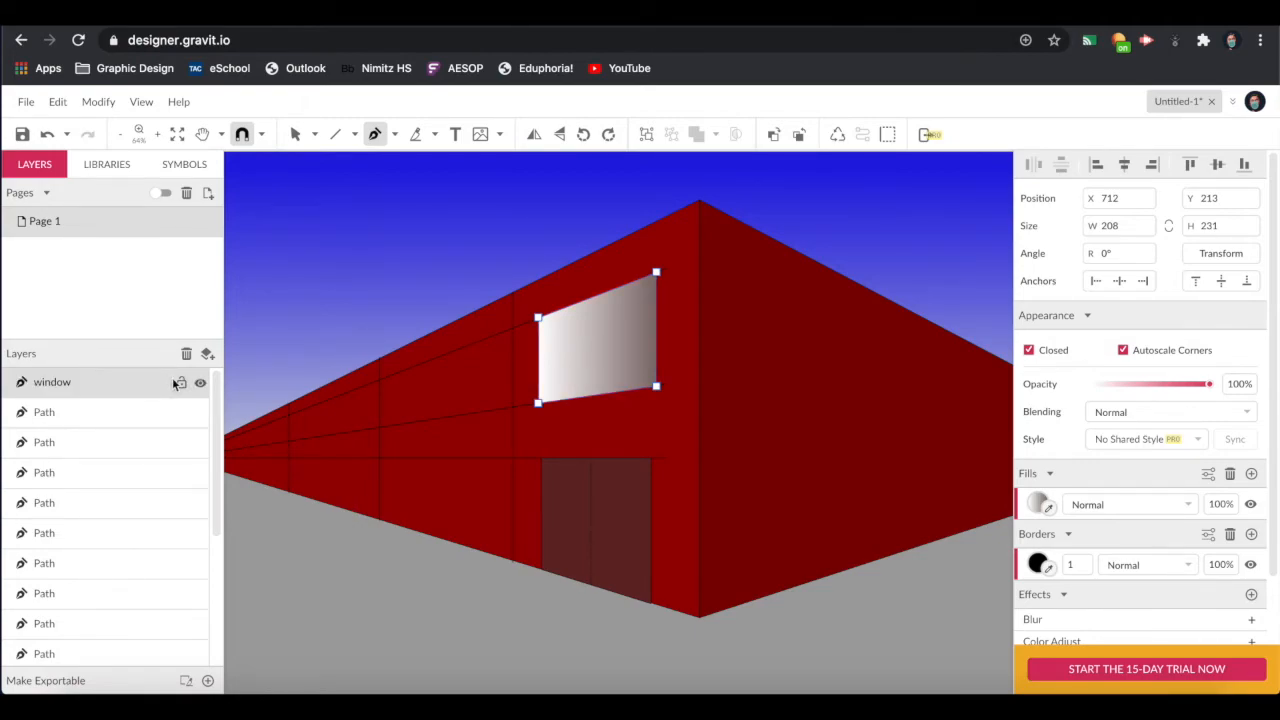
pyautogui.click(181, 383)
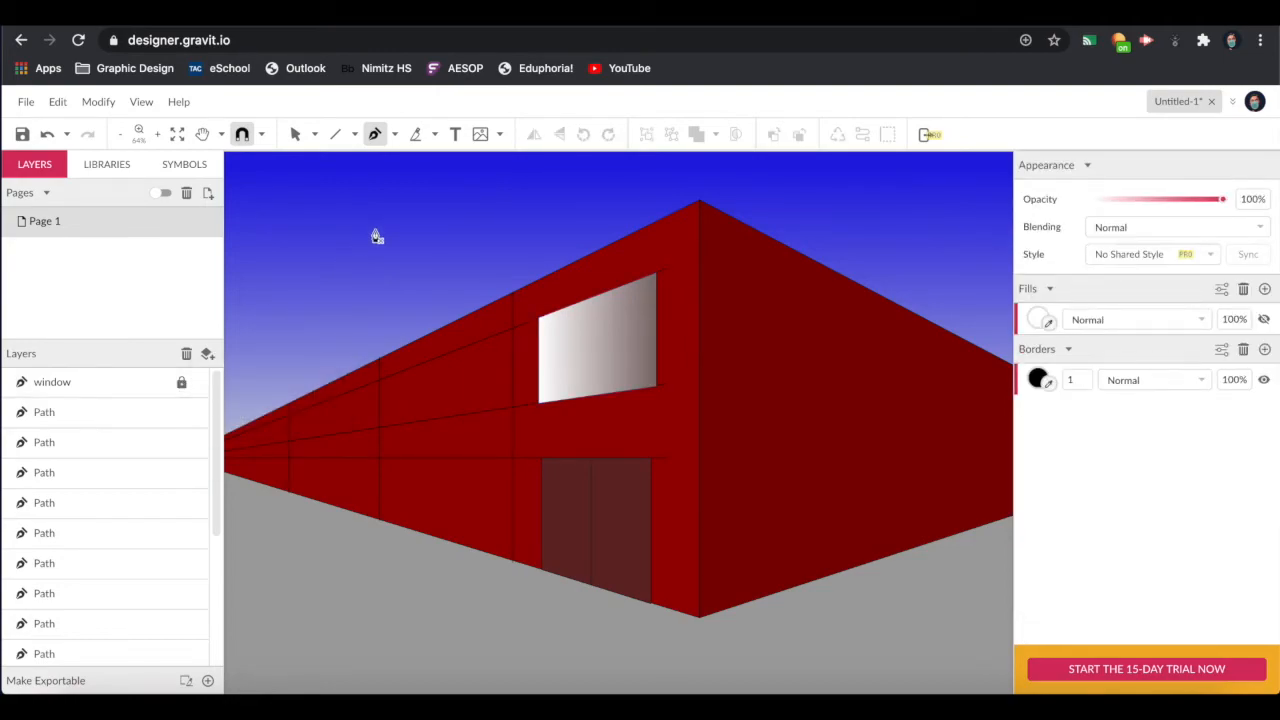
# - Draw a vertical line splitting the window in two, from its upper edge at X 805, Y 256 down to its lower edge
pyautogui.click(590, 297)
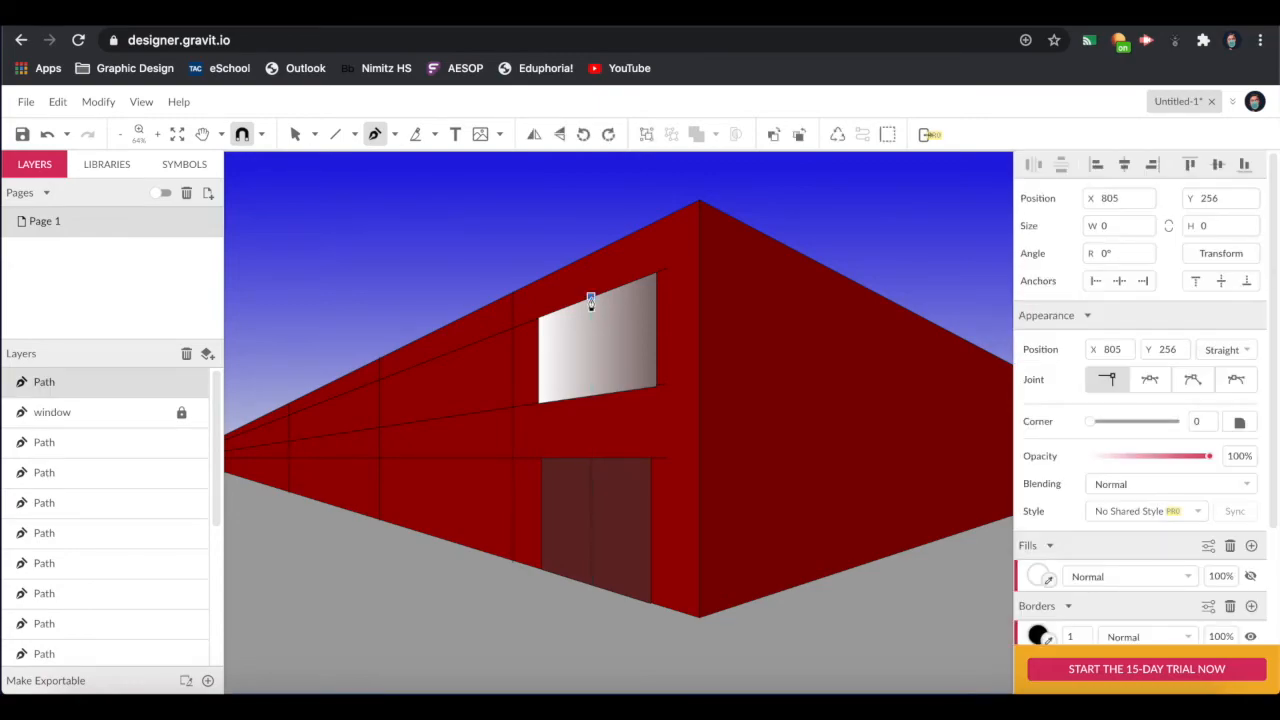
pyautogui.click(590, 398)
pyautogui.press('Escape')
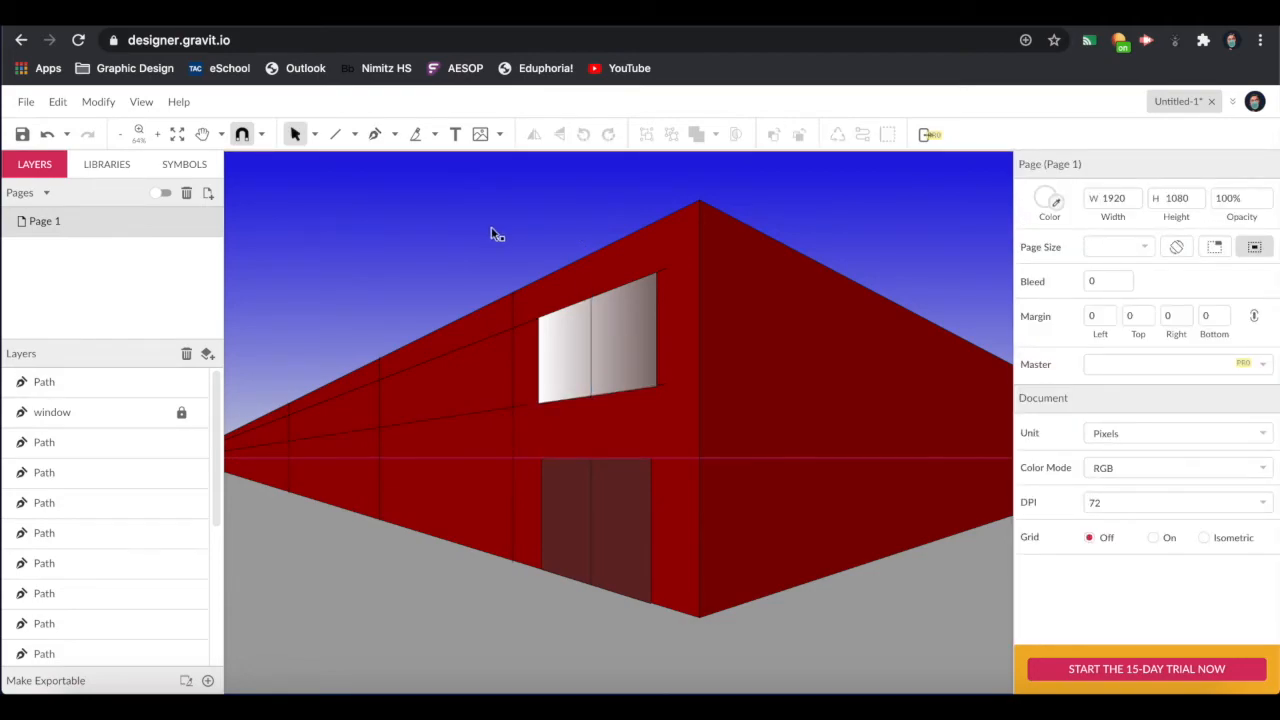
pyautogui.hotkey('ctrl', '0')
pyautogui.scroll(-1, 491, 234)
pyautogui.scroll(1, 491, 234)
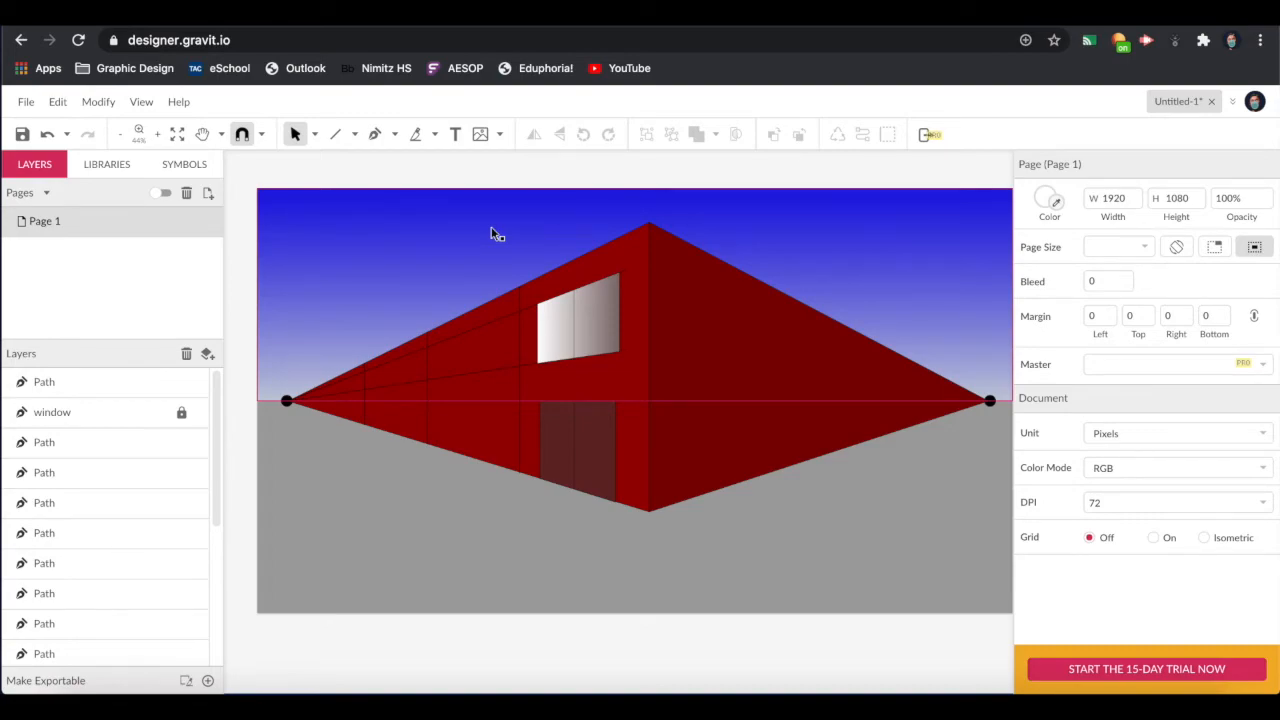
pyautogui.scroll(5, 594, 460)
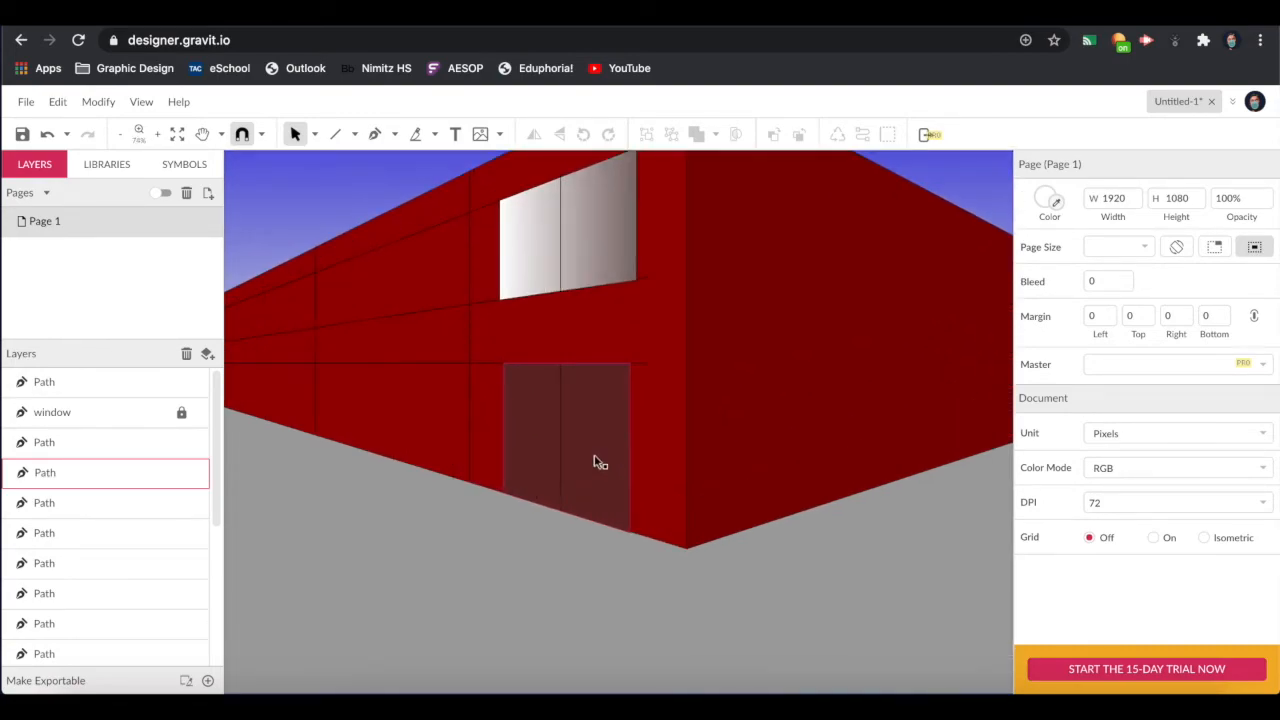
pyautogui.scroll(-1, 594, 462)
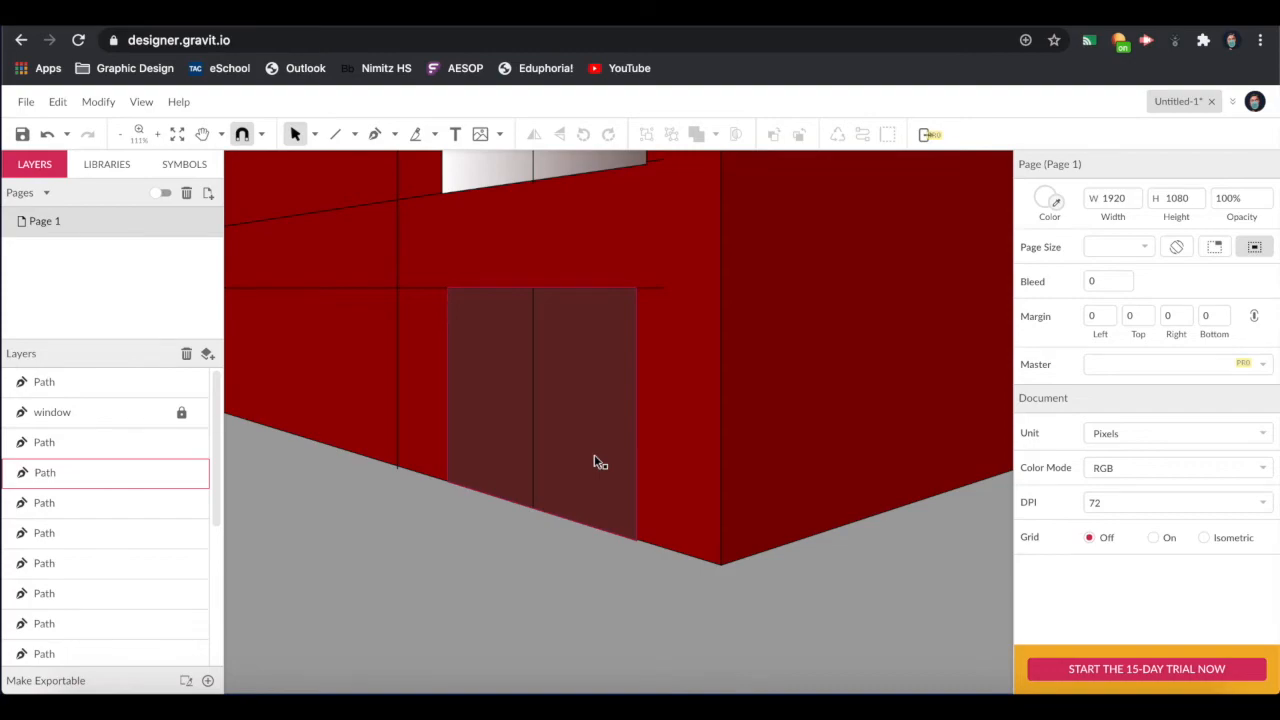
pyautogui.scroll(3, 594, 462)
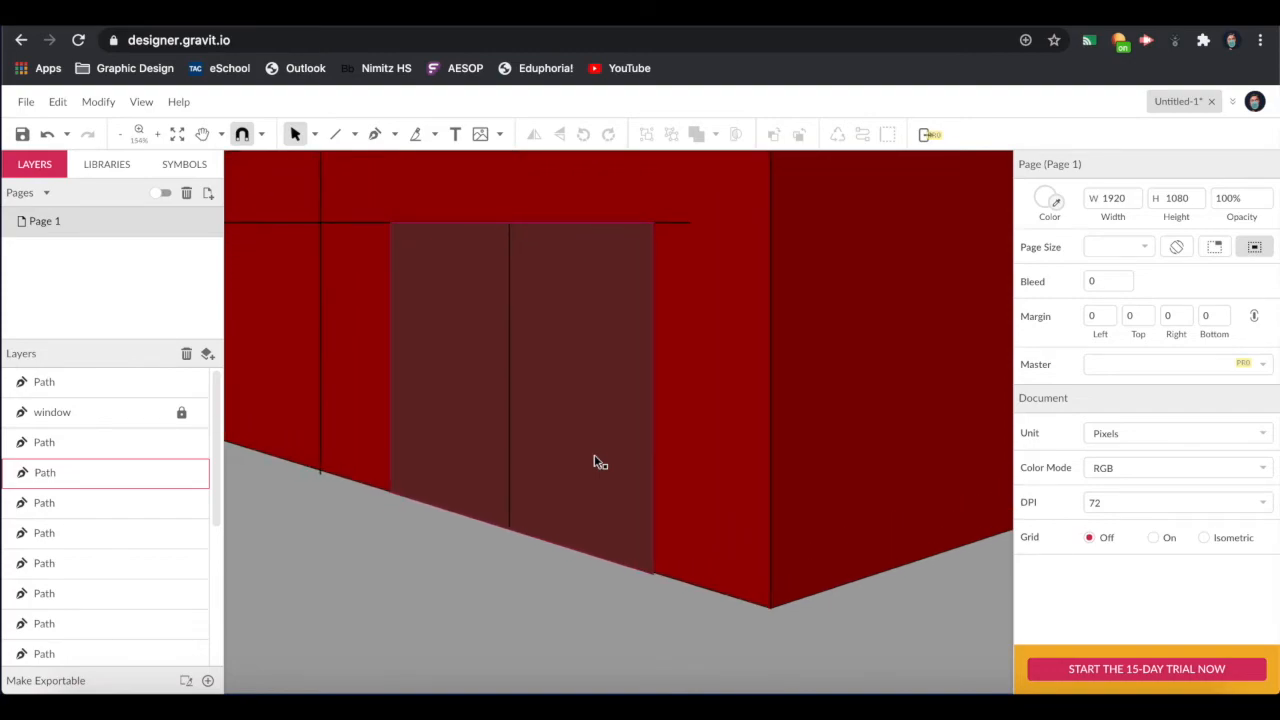
# - Move the door's lower corner nearest the building's edge slightly up so it lies on the building's base line
pyautogui.click(316, 134)
pyautogui.click(343, 186)
pyautogui.scroll(3, 655, 500)
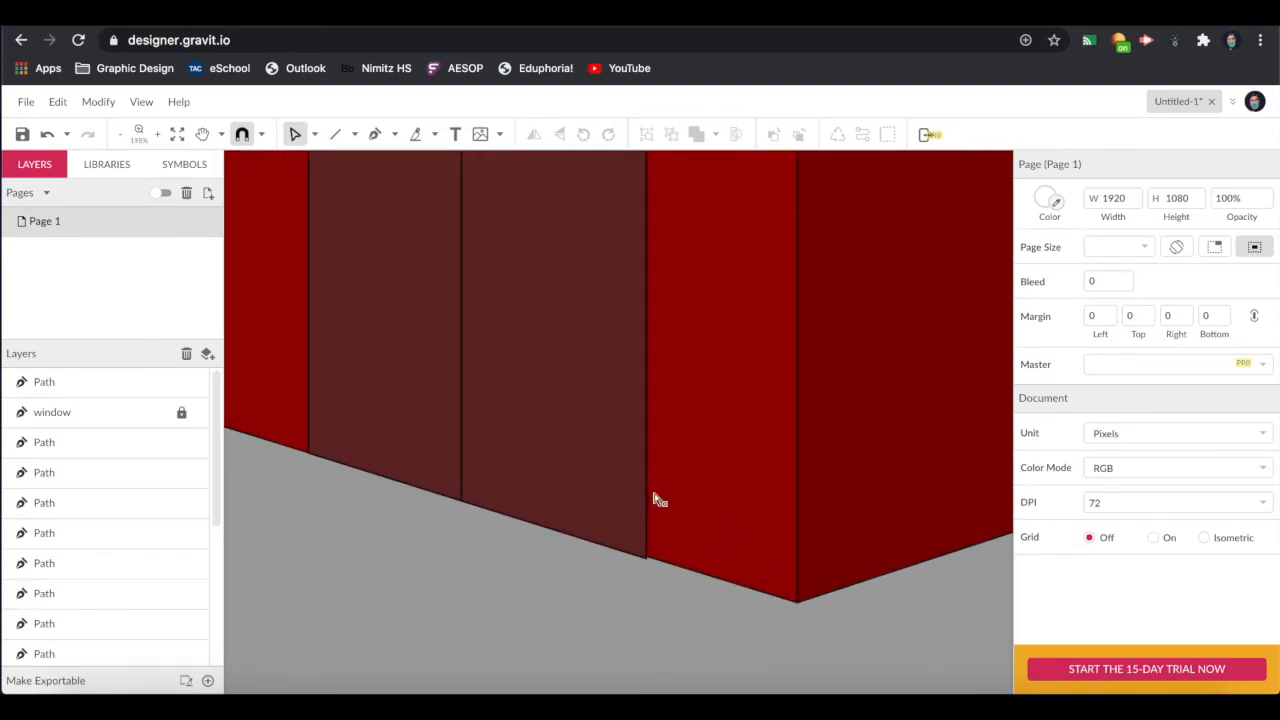
pyautogui.click(646, 561)
pyautogui.scroll(2, 647, 562)
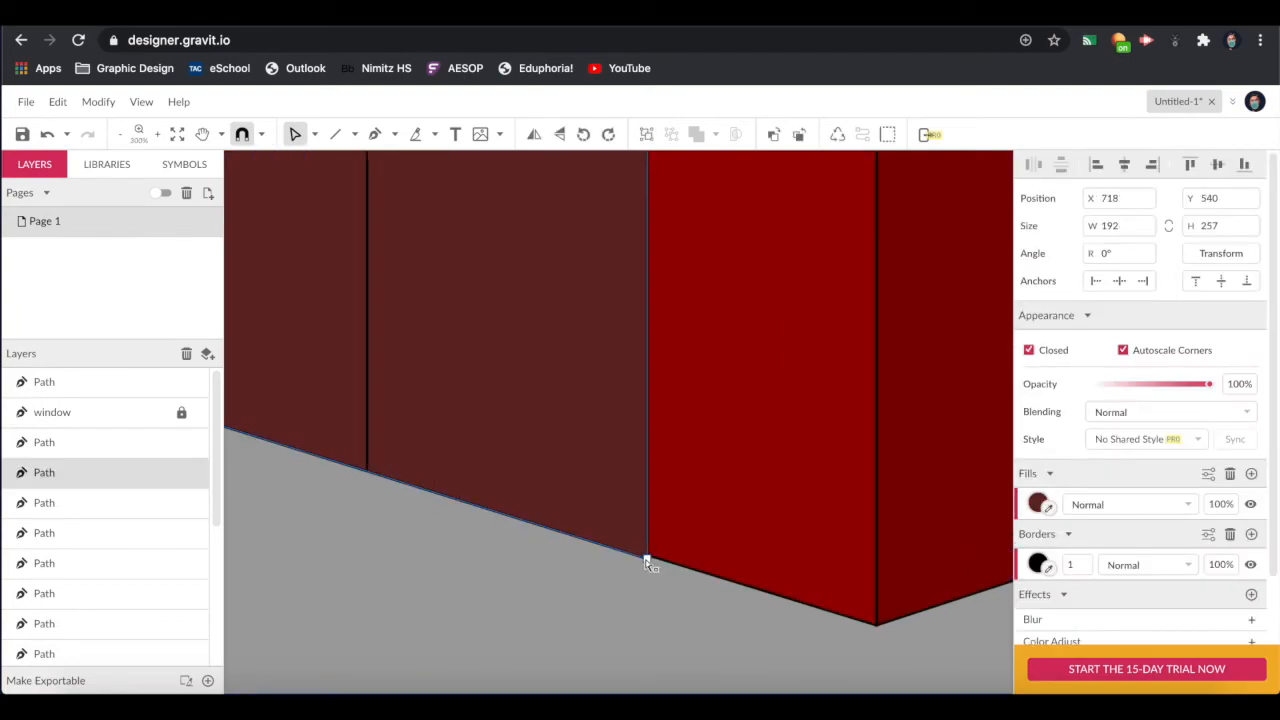
pyautogui.moveTo(648, 562); pyautogui.dragTo(648, 553)
pyautogui.click(641, 570)
# - Move the lower endpoint of the door's dividing line up onto the building's base line, leaving nothing selected
pyautogui.hscroll(-5, 641, 570)
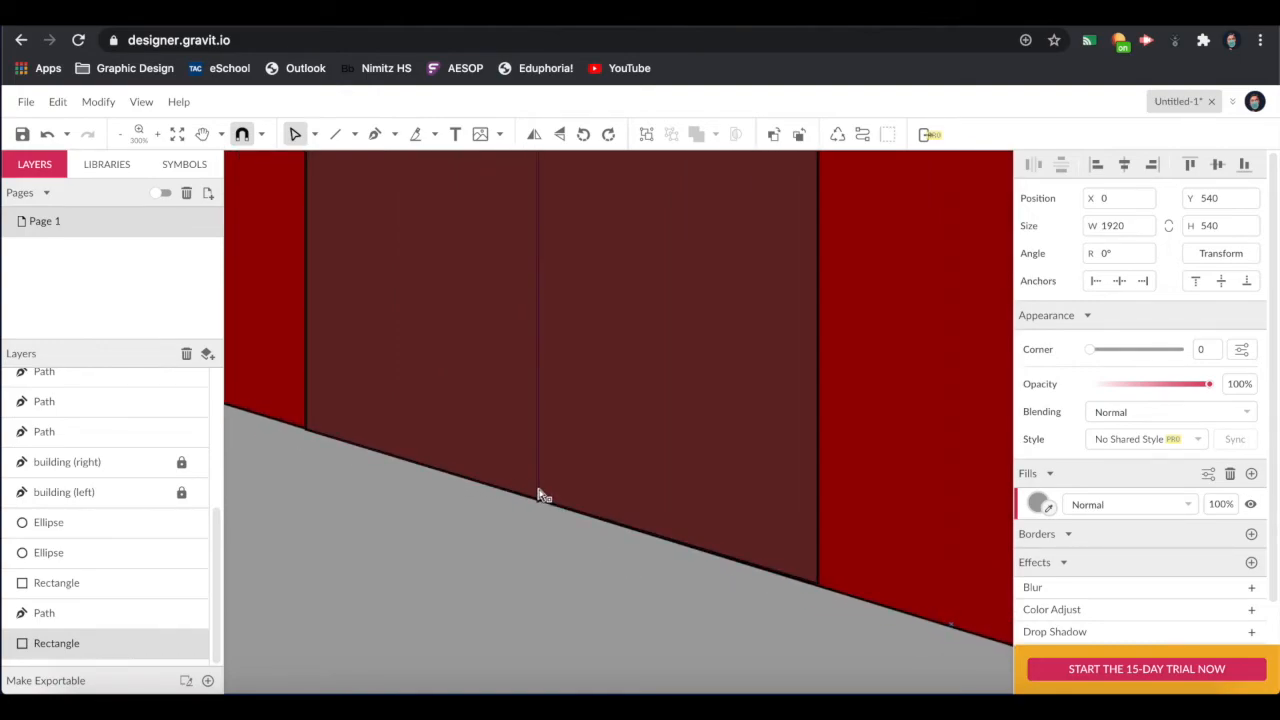
pyautogui.click(537, 494)
pyautogui.scroll(2, 537, 494)
pyautogui.moveTo(537, 510); pyautogui.dragTo(538, 503)
pyautogui.click(663, 463)
pyautogui.scroll(-1, 663, 463)
pyautogui.scroll(-3, 663, 463)
pyautogui.scroll(-7, 662, 463)
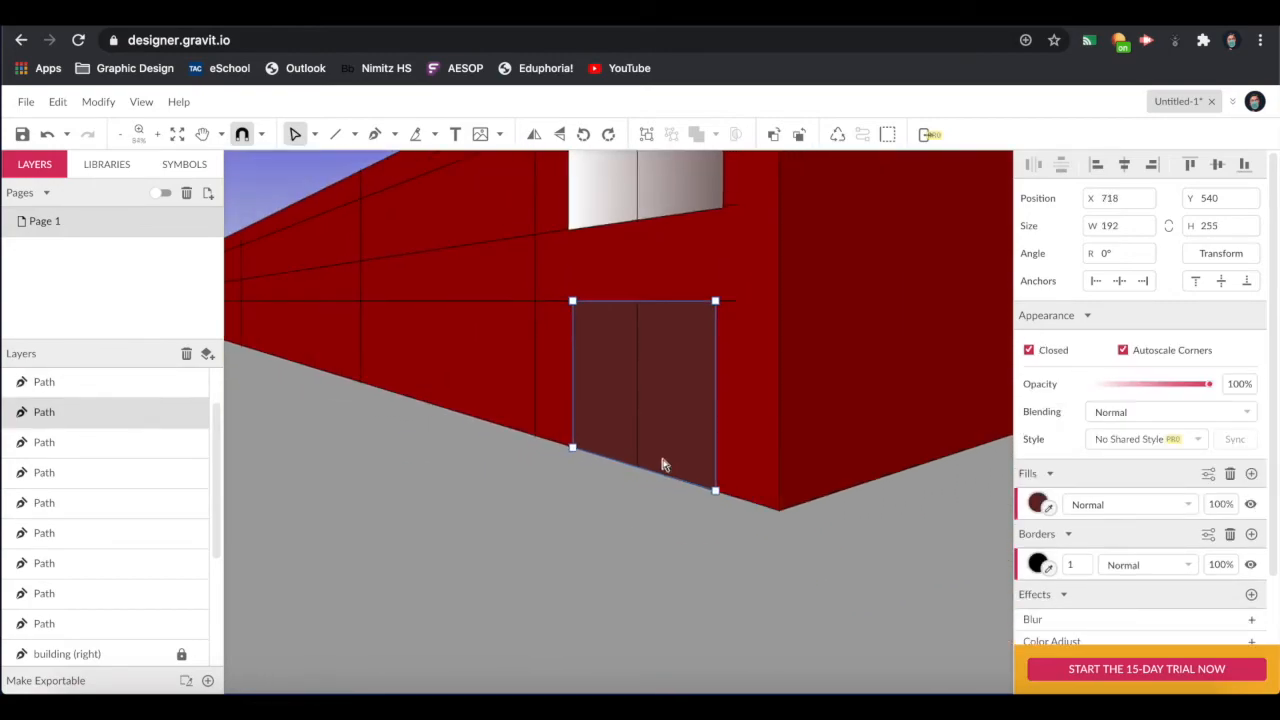
pyautogui.hscroll(1, 662, 463)
pyautogui.scroll(-1, 662, 463)
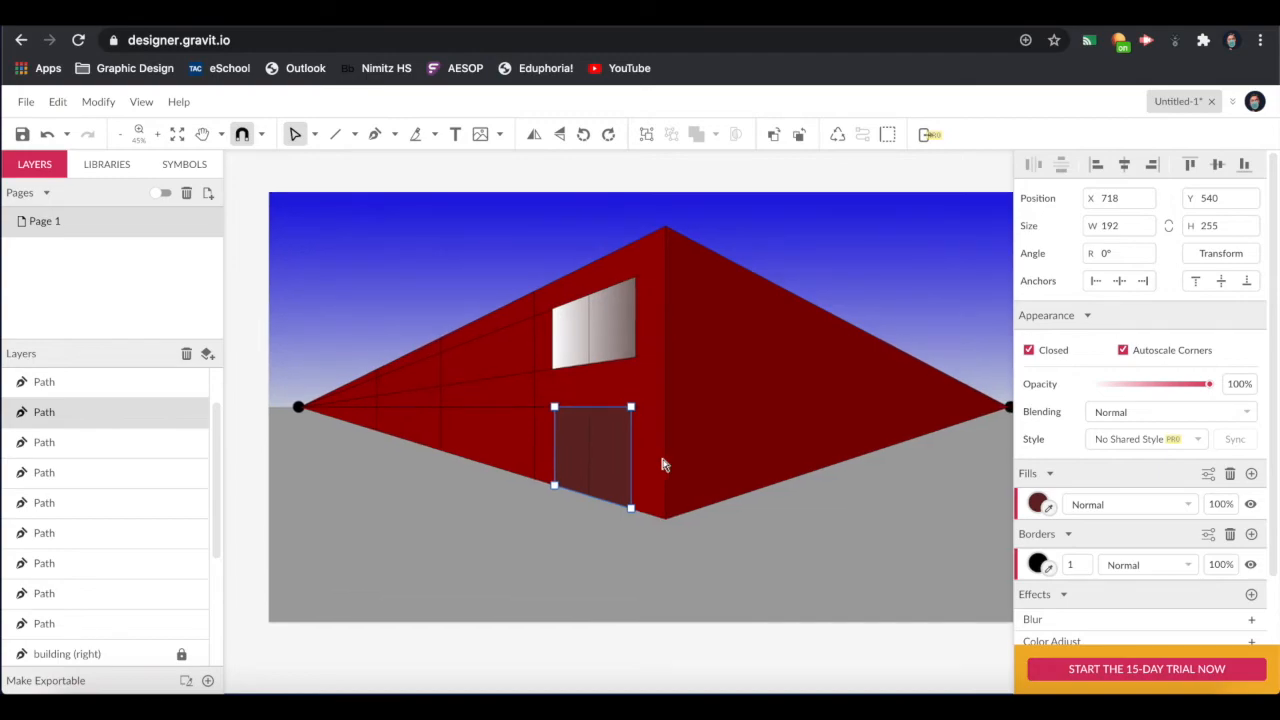
pyautogui.click(708, 178)
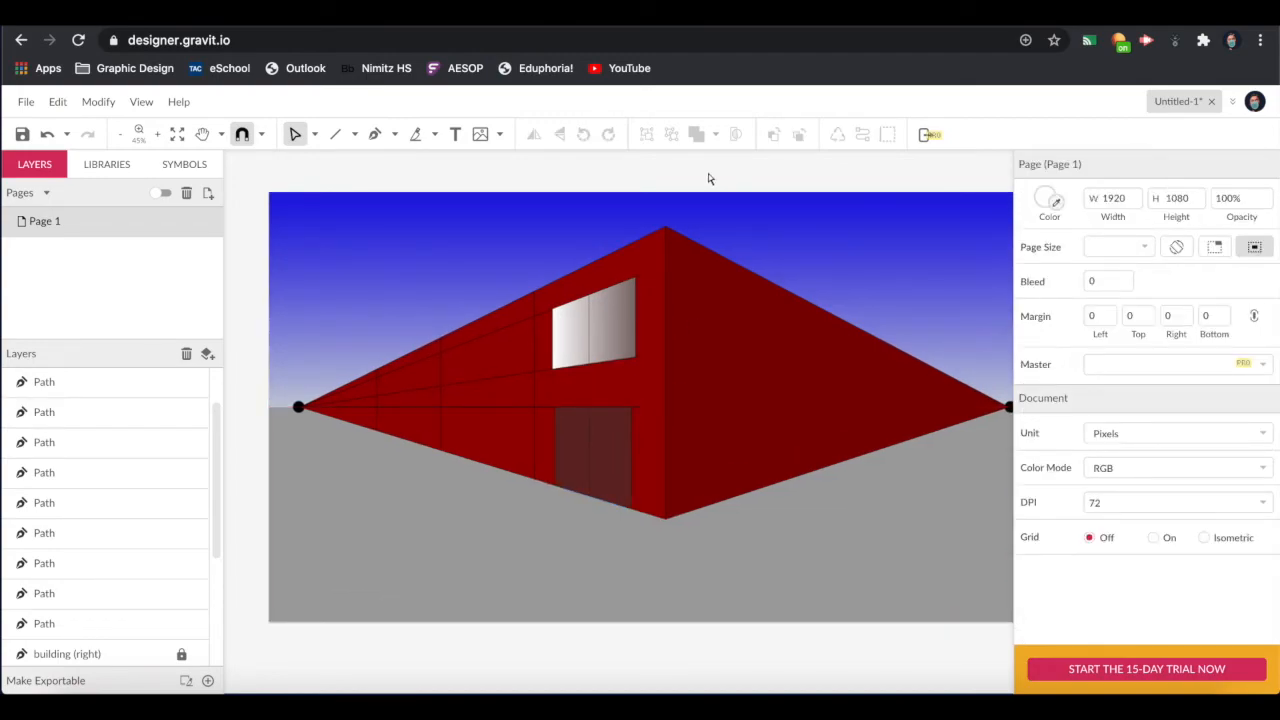
# - Delete the three perspective guide lines running from the left horizon point to the window's upper and lower edges and the door's top
pyautogui.click(497, 336)
pyautogui.press('Delete')
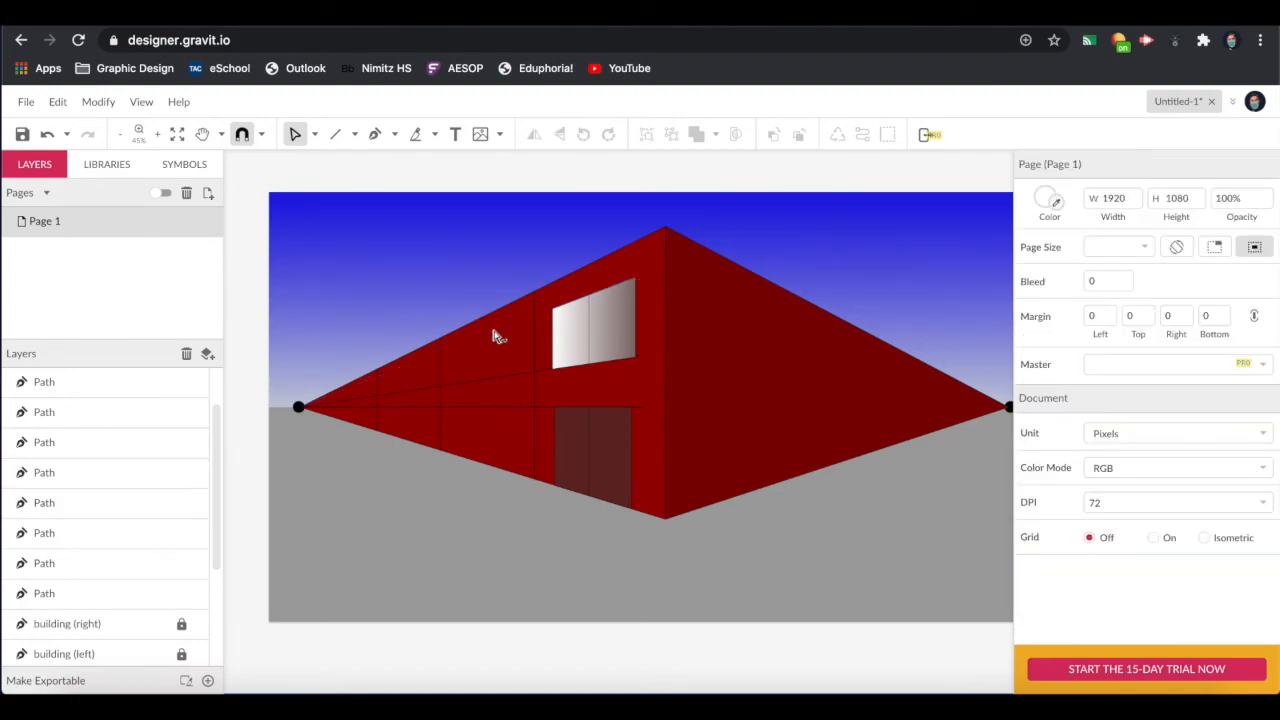
pyautogui.click(500, 383)
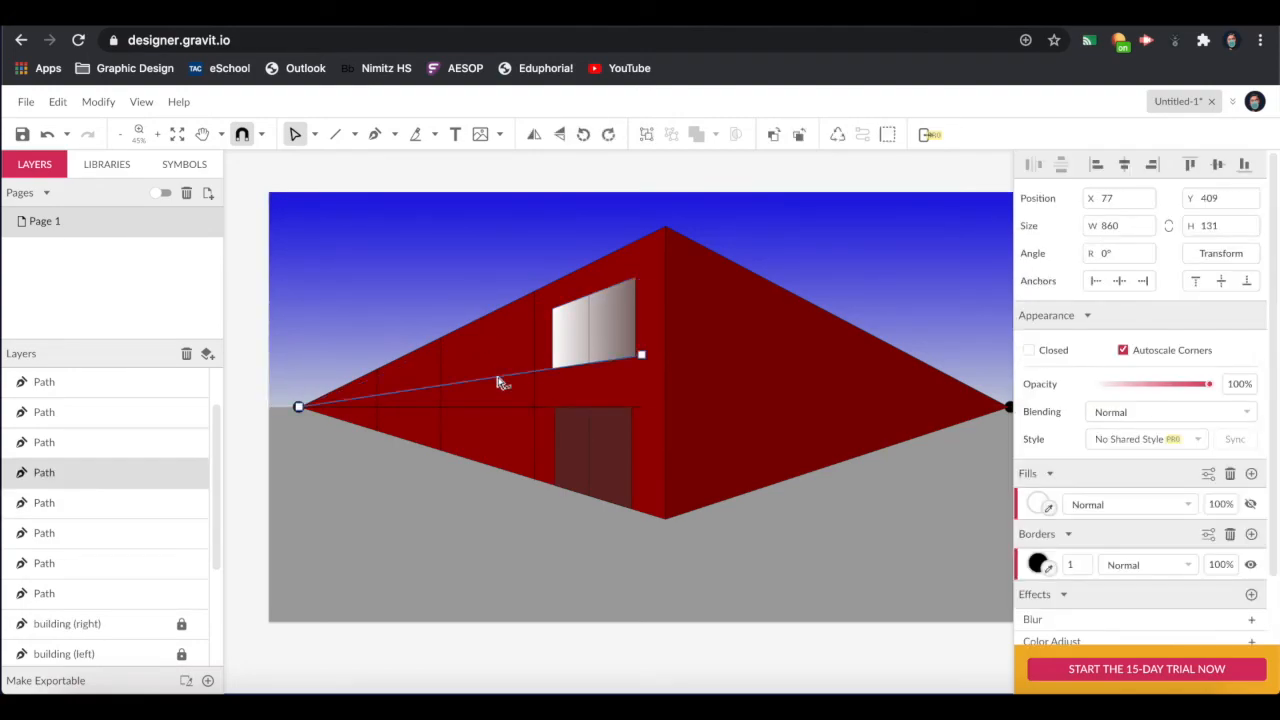
pyautogui.press('Delete')
pyautogui.click(491, 410)
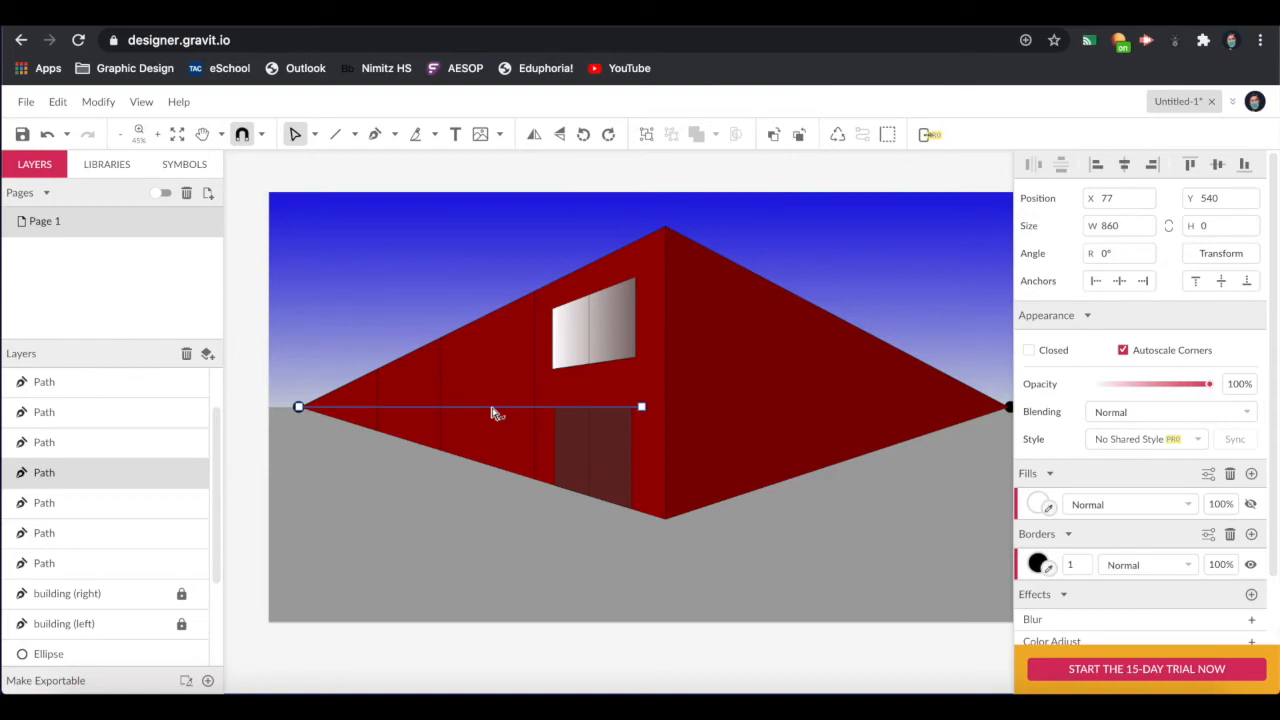
pyautogui.press('Delete')
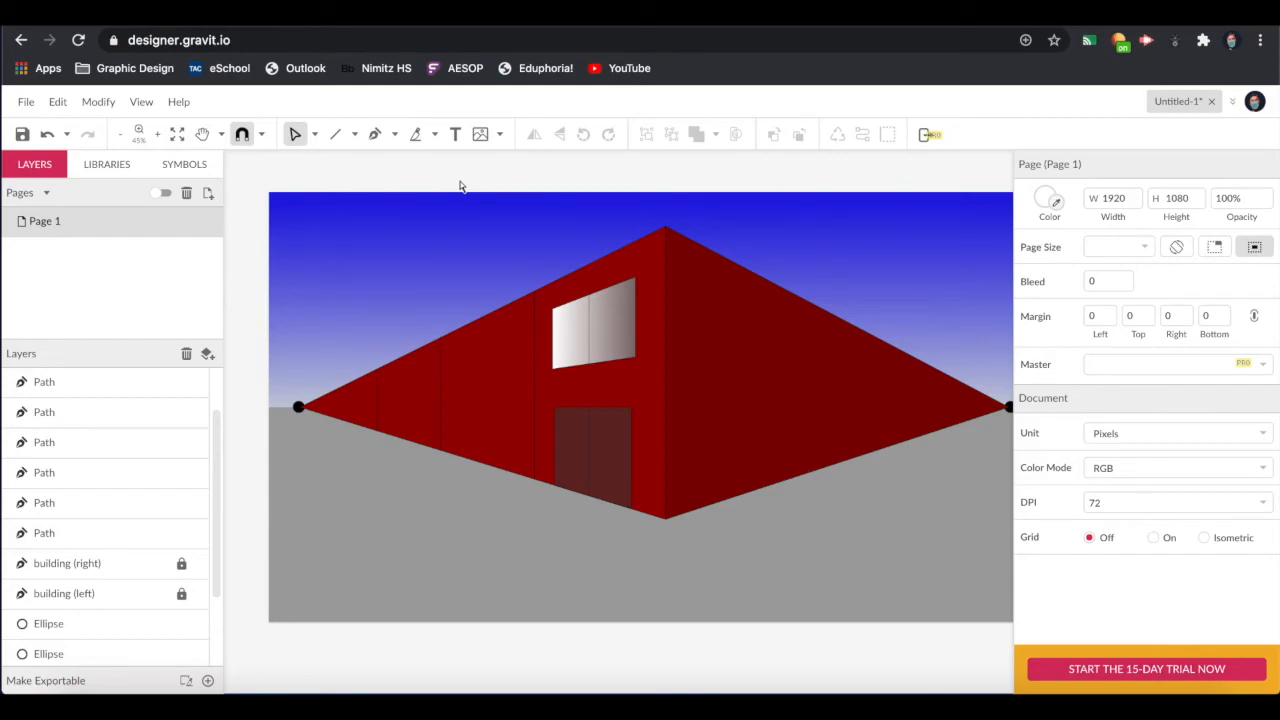
# - Draw a closed Pen path from the left horizon point to X 996, Y 983, up to the building's bottom corner, and back
pyautogui.hscroll(3, 460, 181)
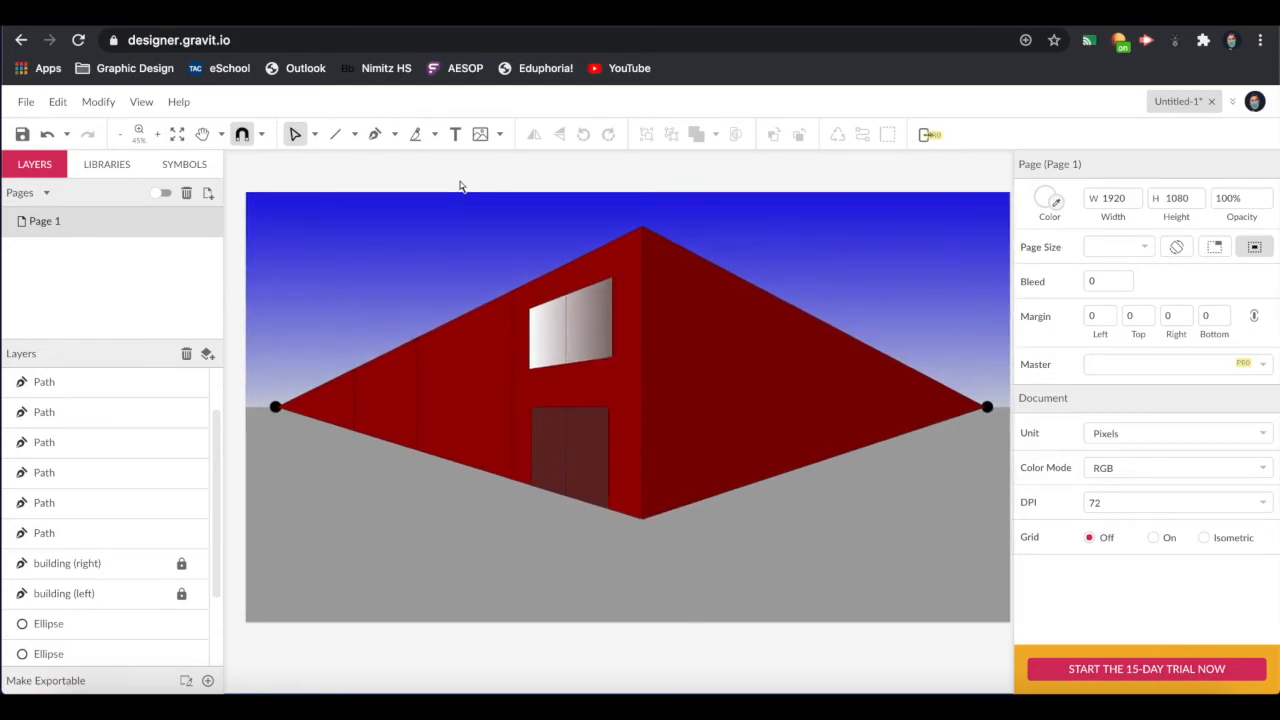
pyautogui.click(375, 134)
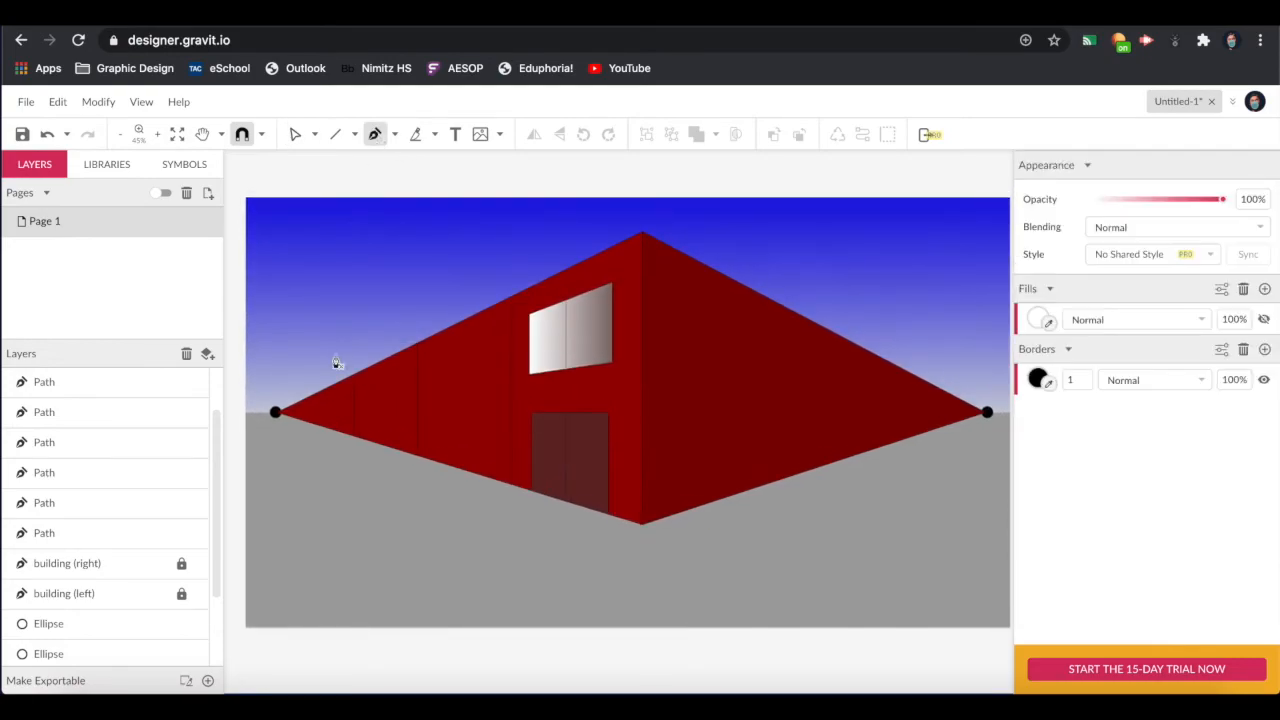
pyautogui.click(276, 421)
pyautogui.click(276, 421)
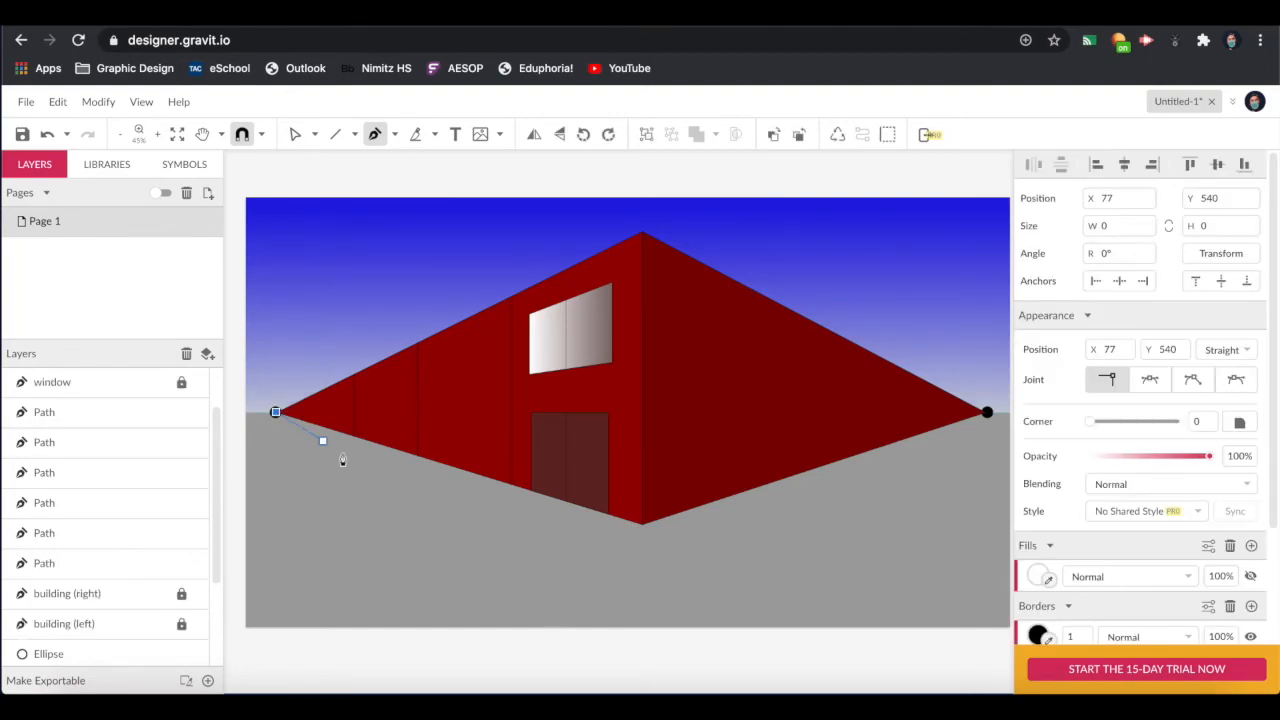
pyautogui.click(642, 590)
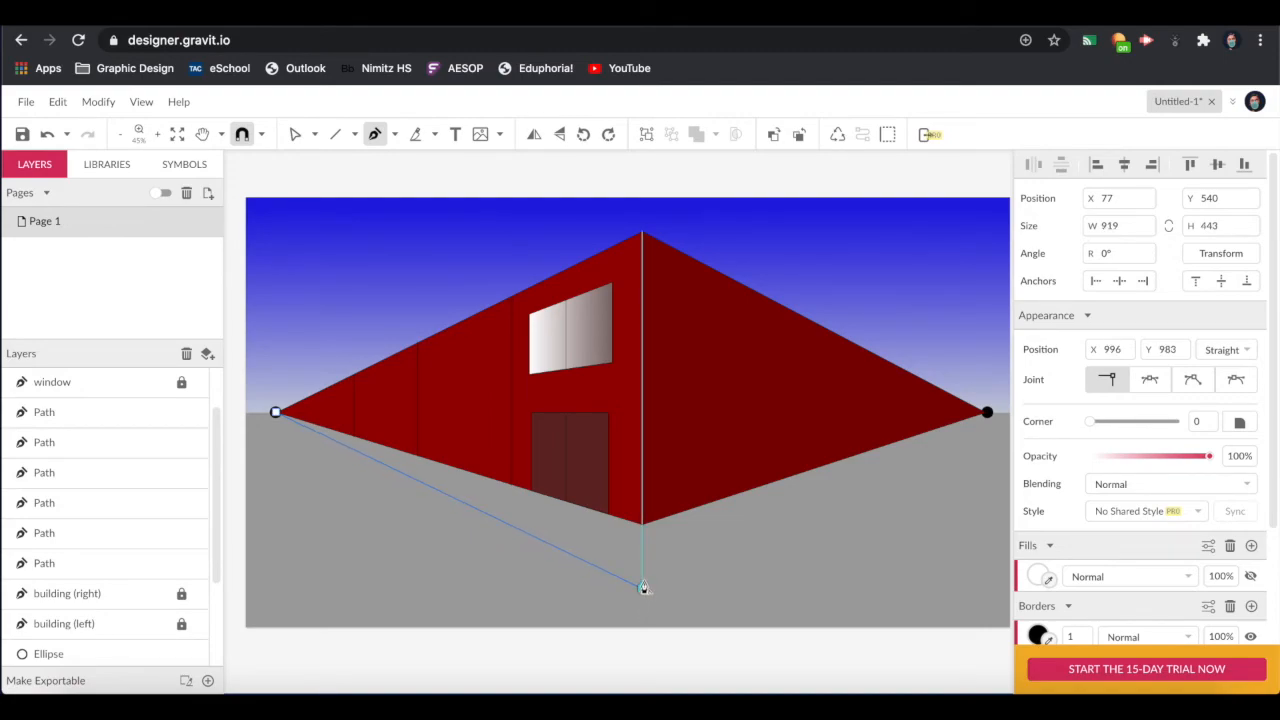
pyautogui.click(642, 525)
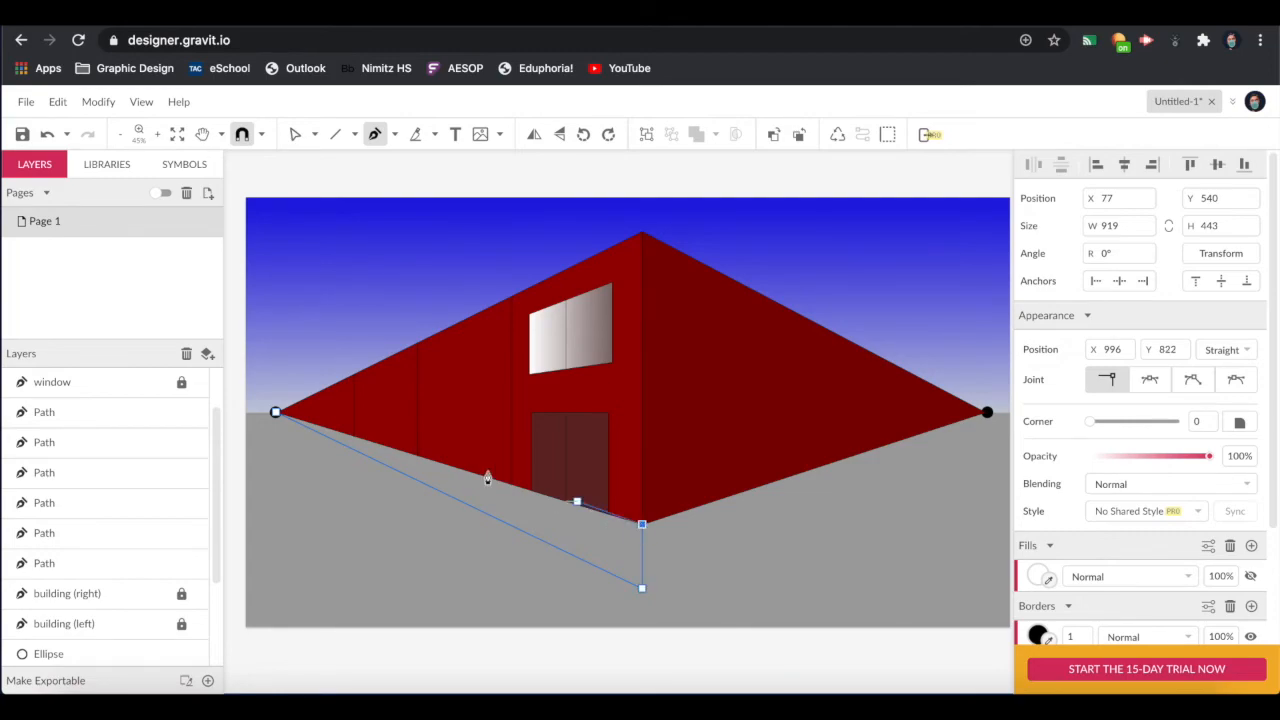
pyautogui.hscroll(-1, 270, 418)
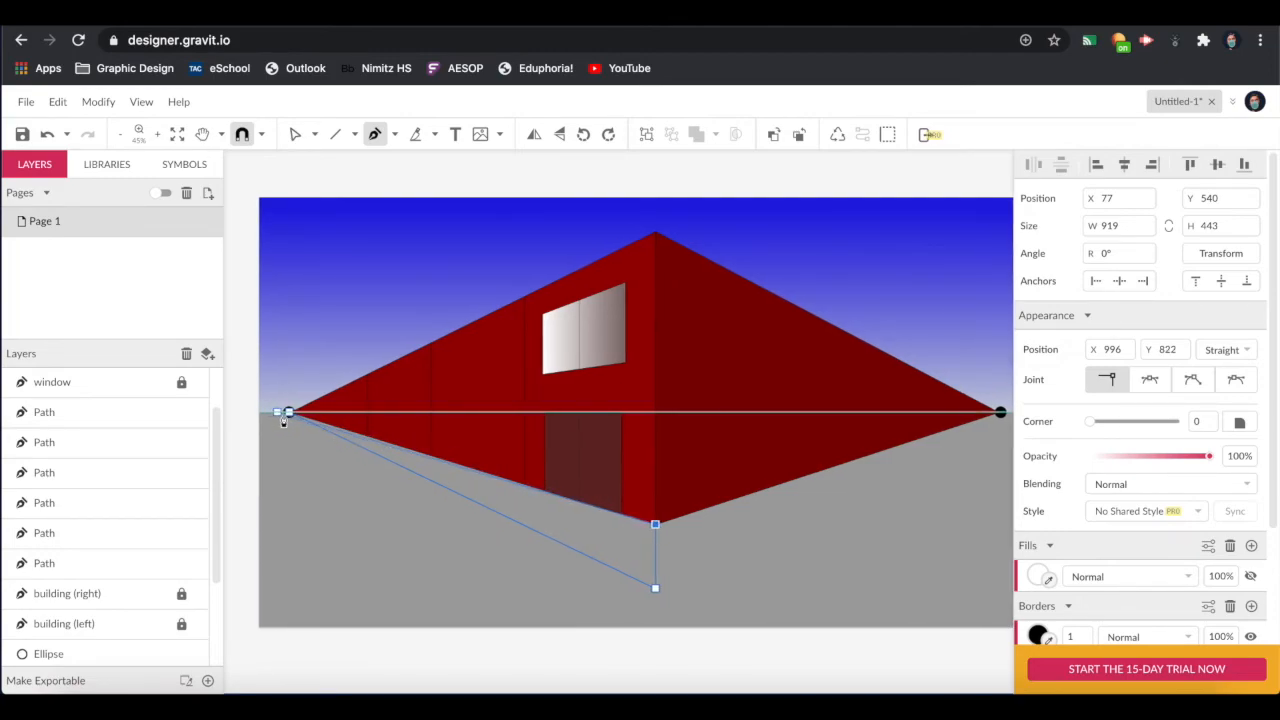
pyautogui.click(289, 412)
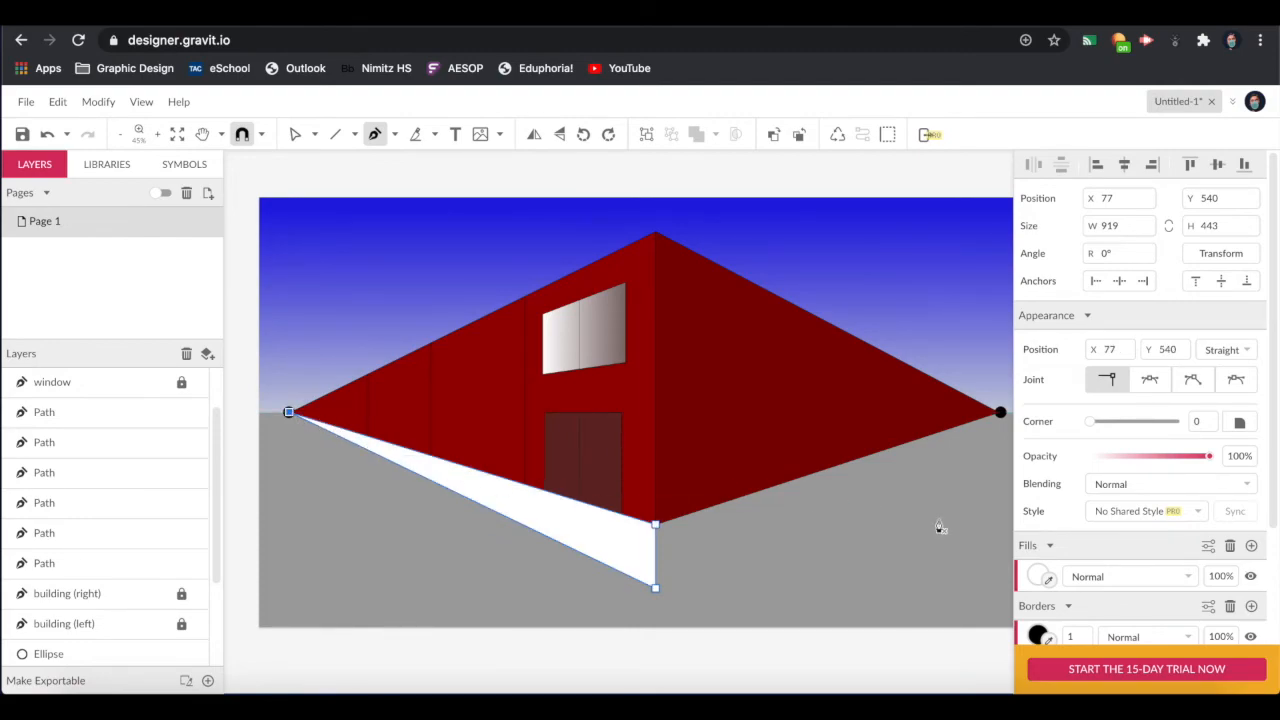
# - Fill the new strip below the building's left wall with dark grey, #5D5D5D, and finish its path
pyautogui.hscroll(1, 937, 529)
pyautogui.click(1039, 577)
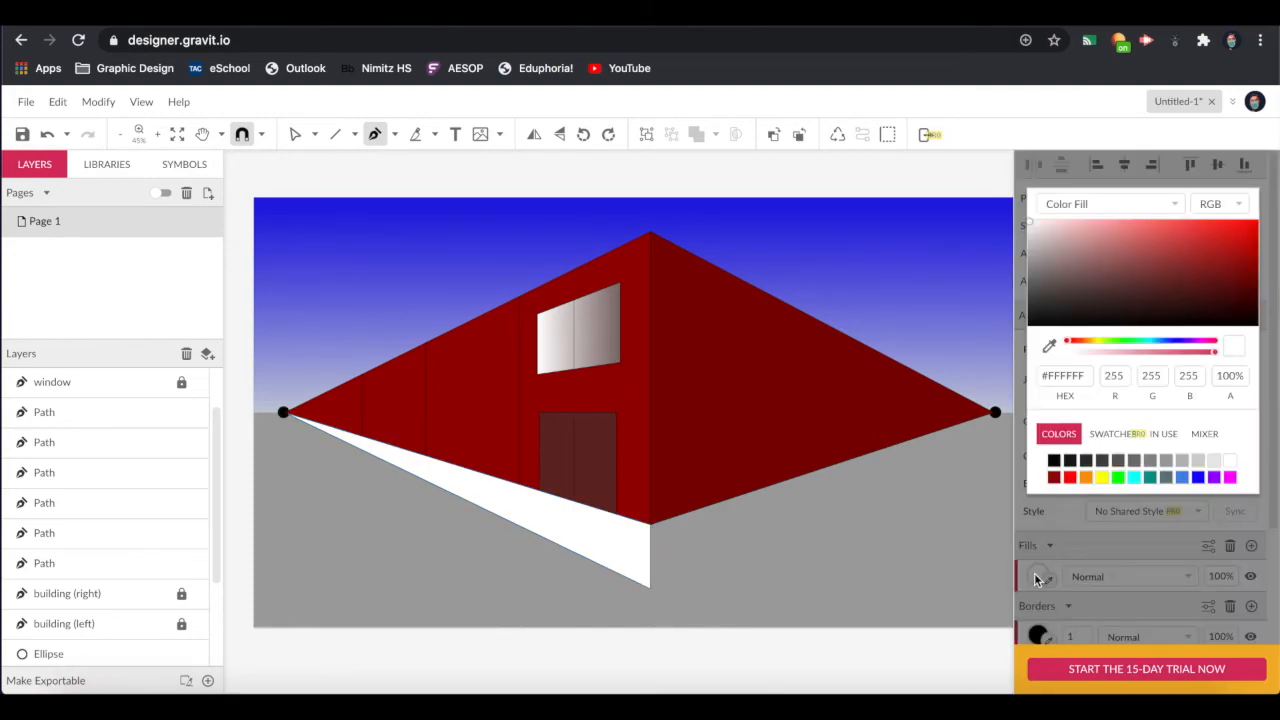
pyautogui.click(1118, 463)
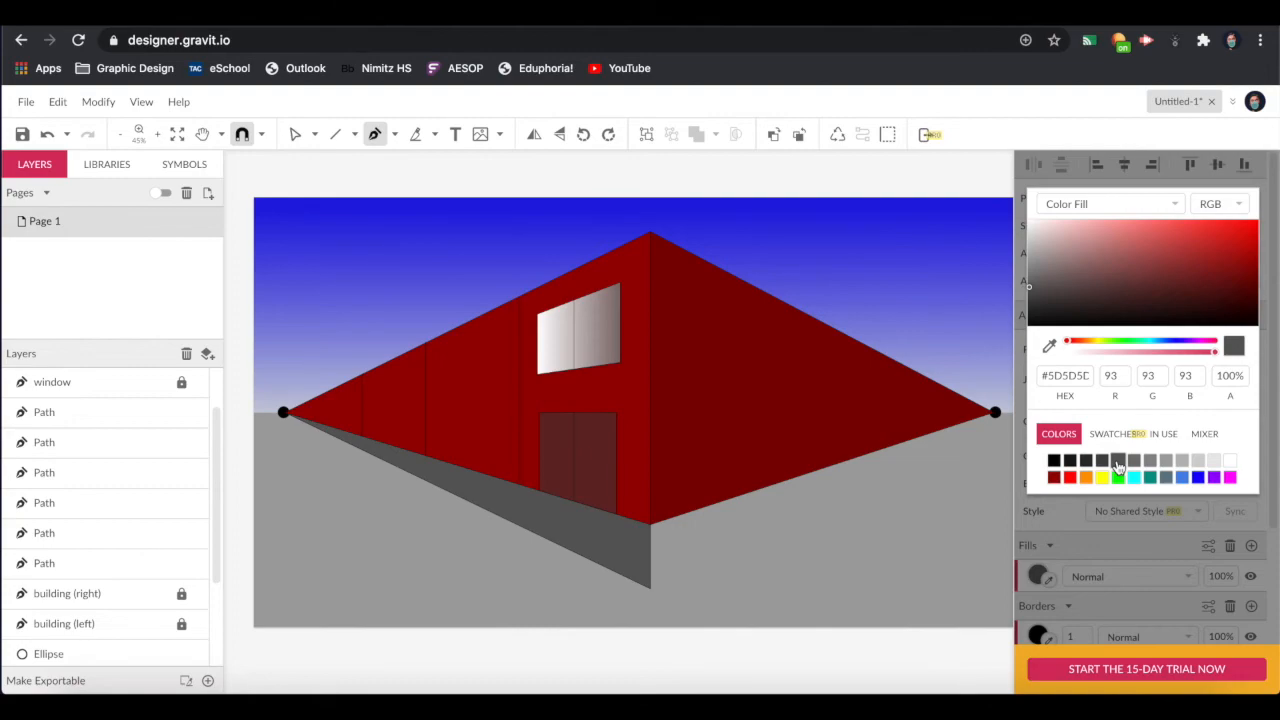
pyautogui.click(1019, 131)
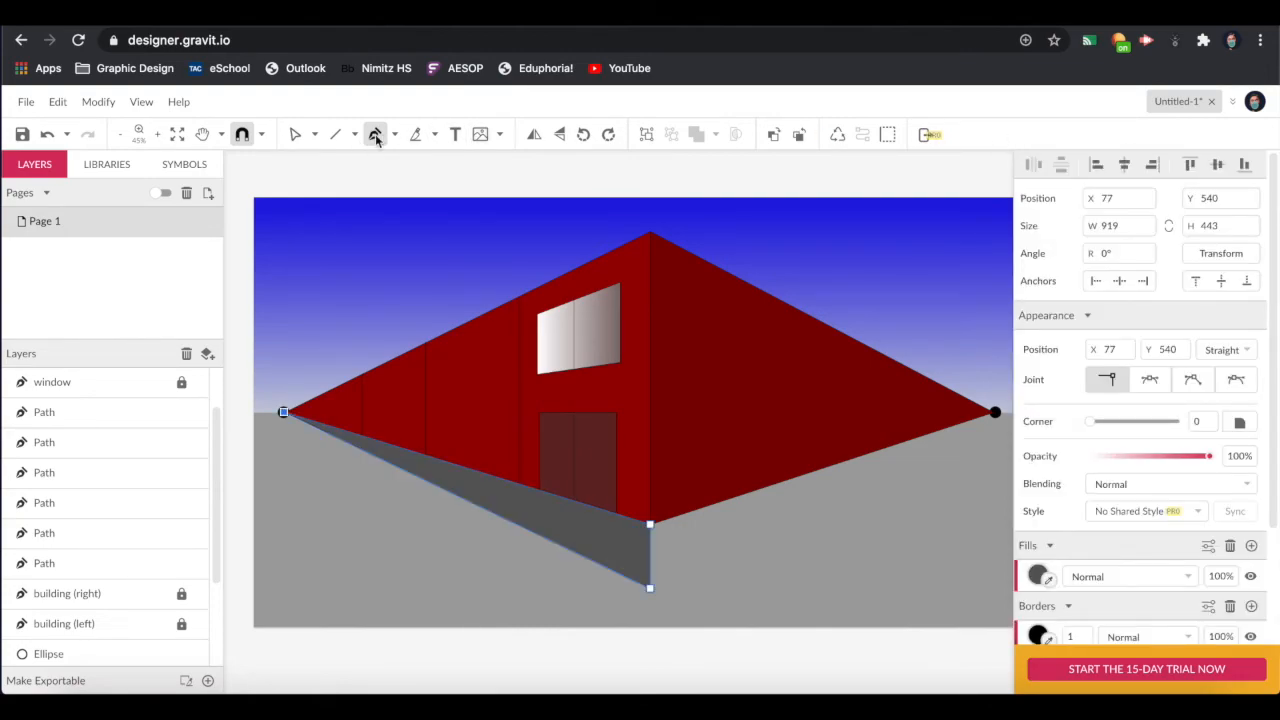
pyautogui.click(295, 134)
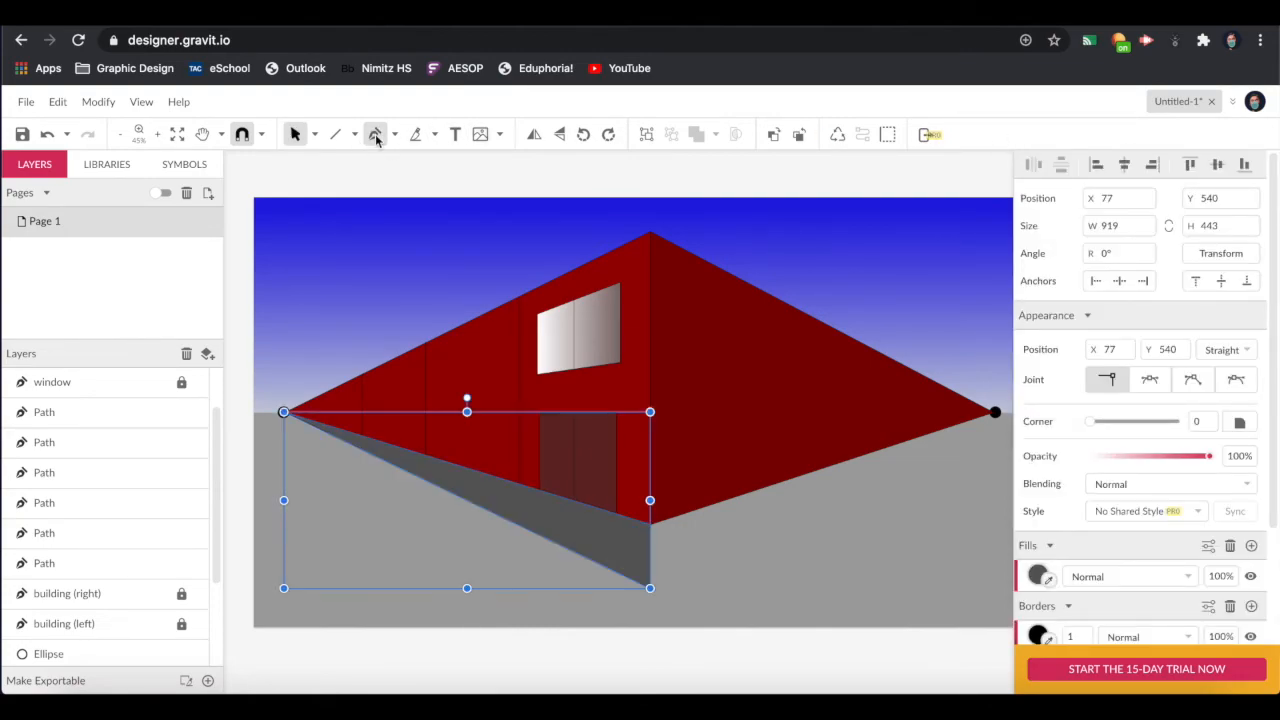
pyautogui.click(995, 414)
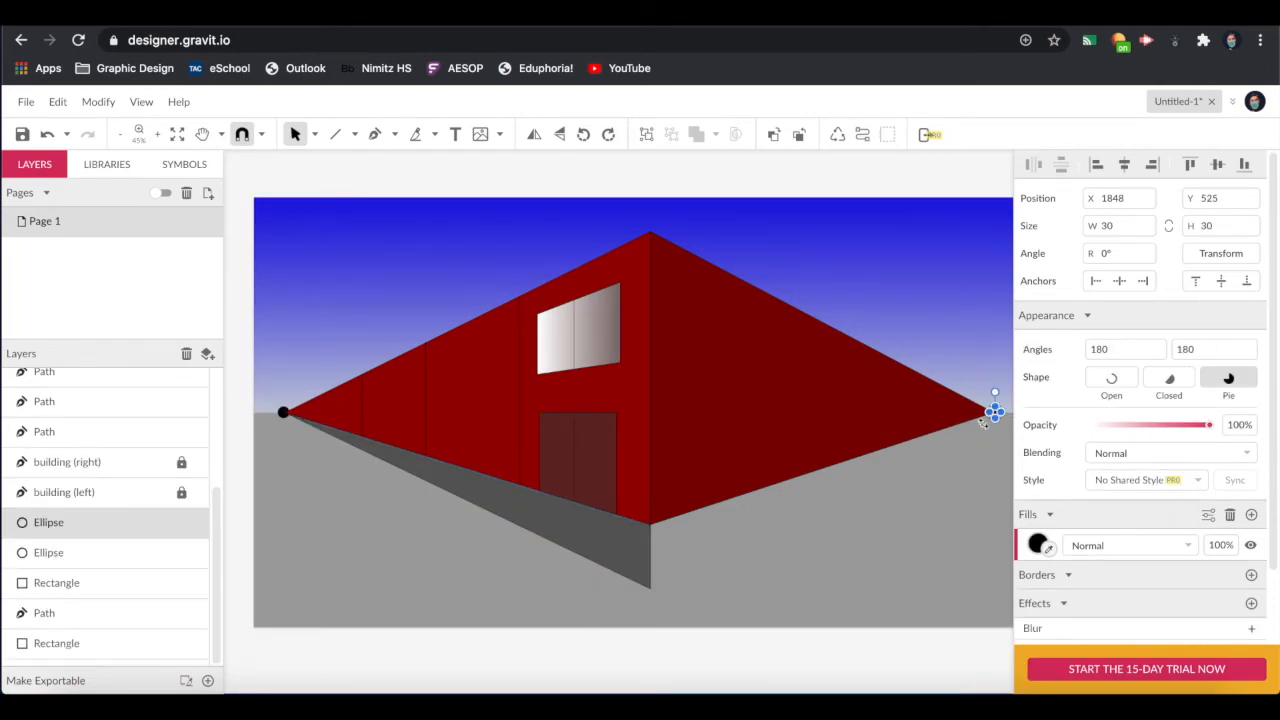
pyautogui.click(375, 134)
pyautogui.hscroll(1, 594, 251)
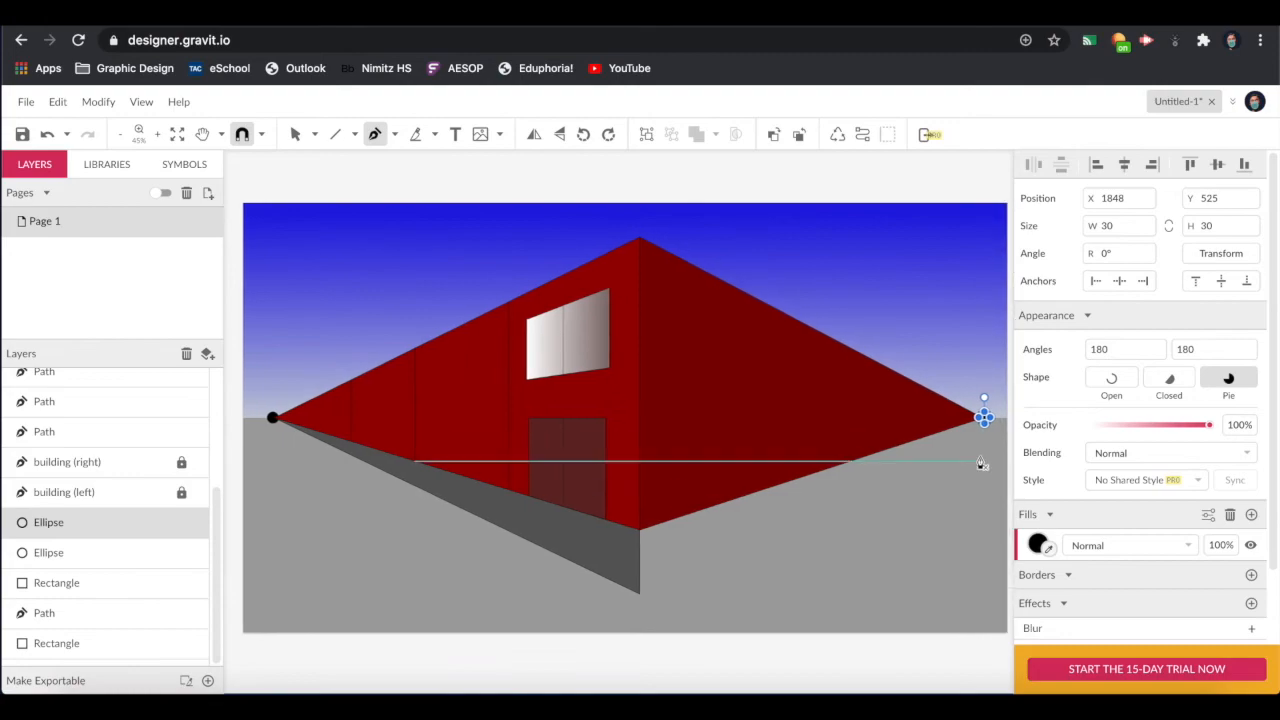
pyautogui.hscroll(2, 983, 463)
pyautogui.press('v')
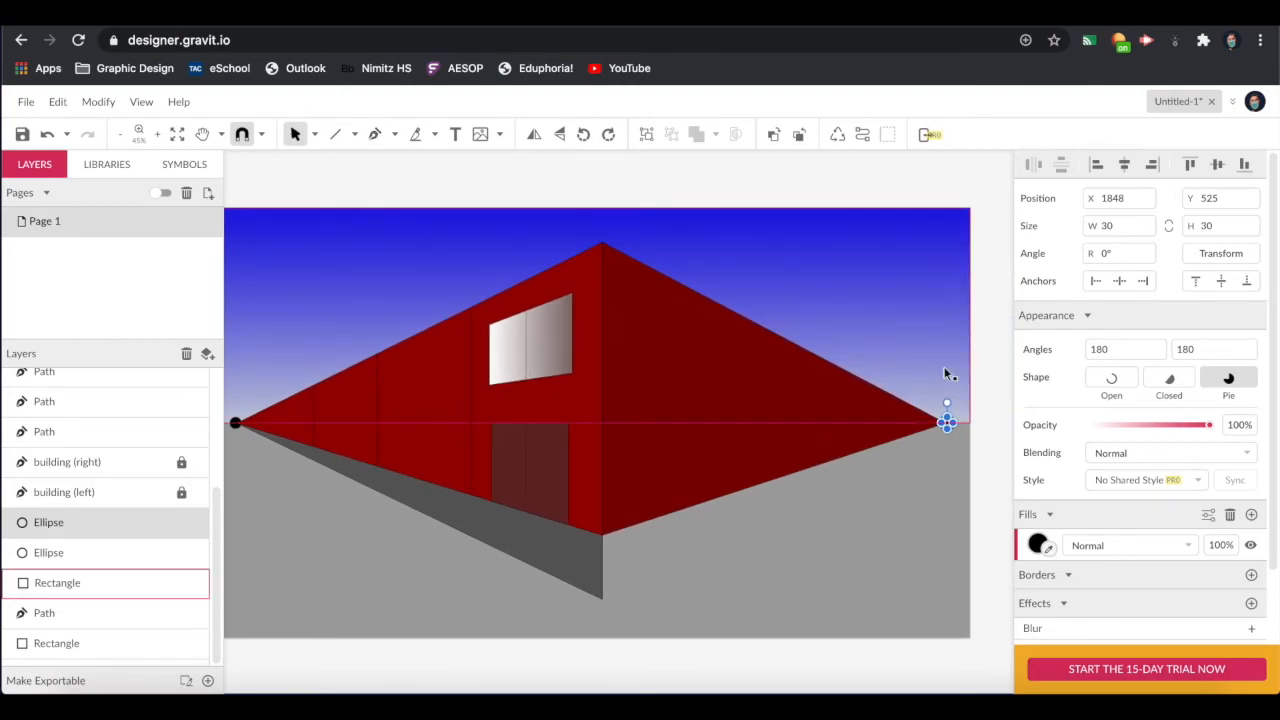
pyautogui.click(990, 386)
# - Draw a closed Pen path from the right horizon point to the left strip's lowest corner, up to the building's bottom corner, and back
pyautogui.click(375, 134)
pyautogui.click(525, 380)
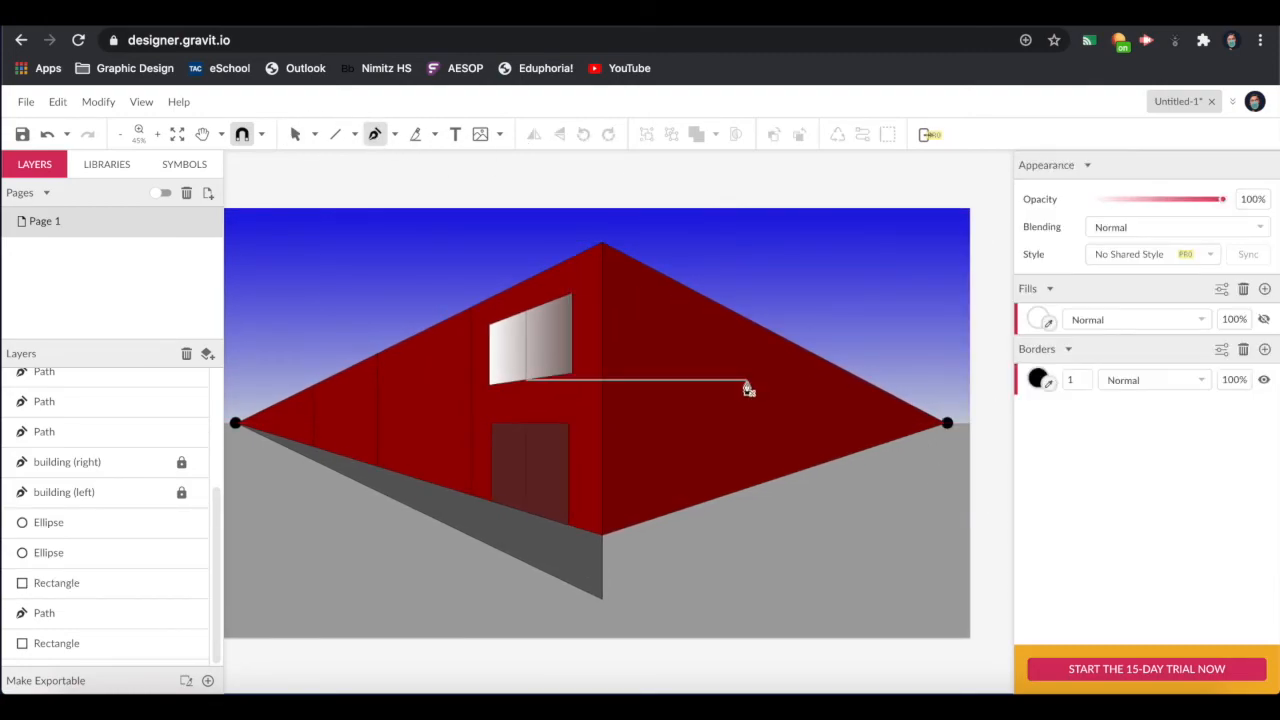
pyautogui.click(947, 424)
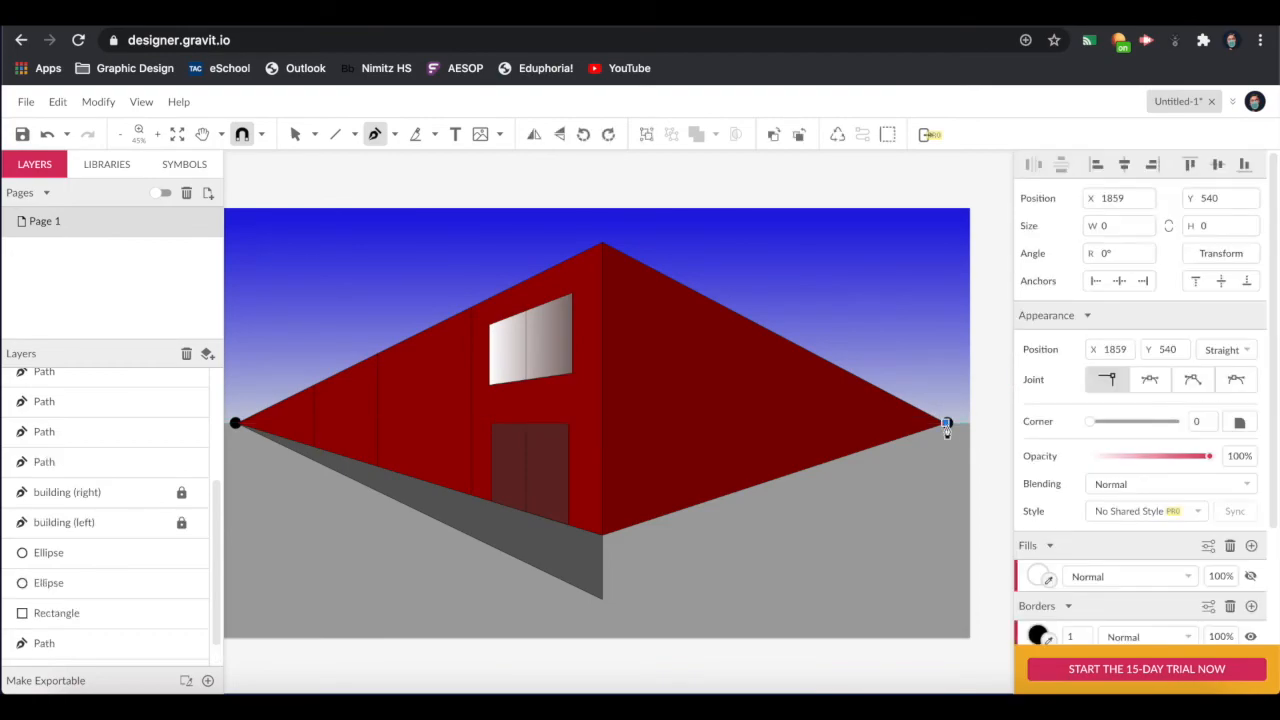
pyautogui.click(601, 600)
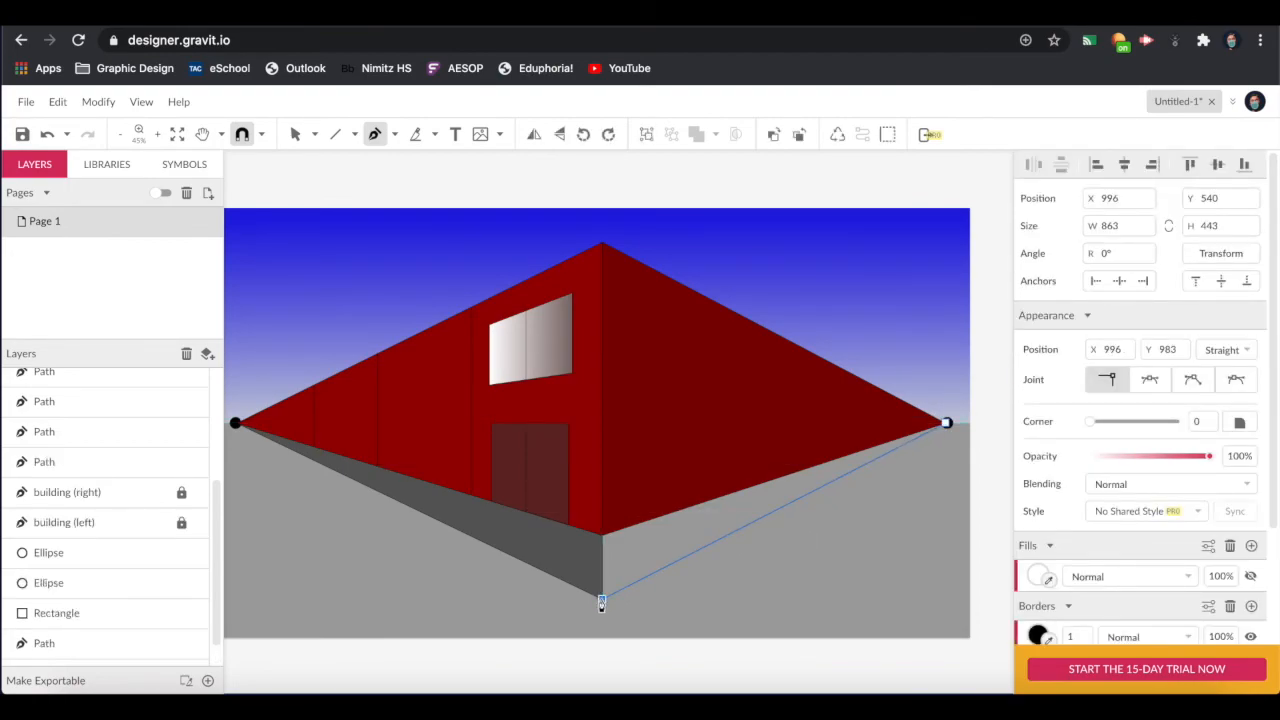
pyautogui.click(601, 538)
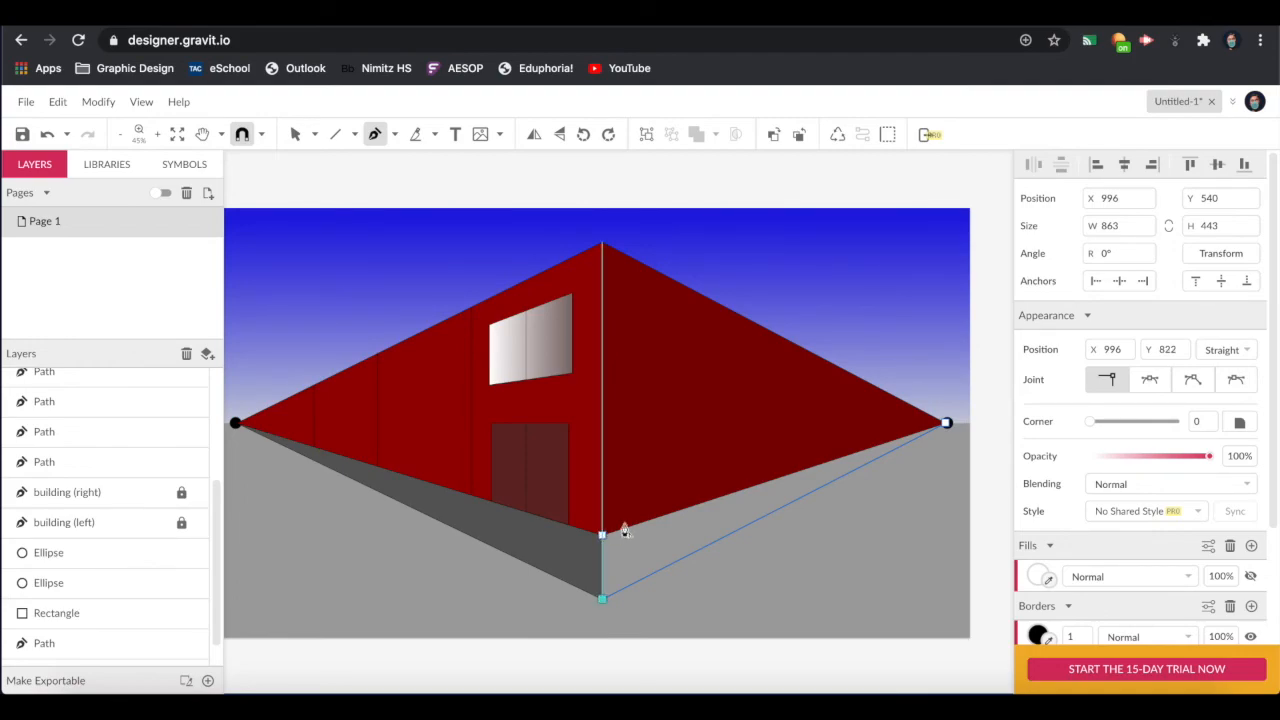
pyautogui.click(946, 424)
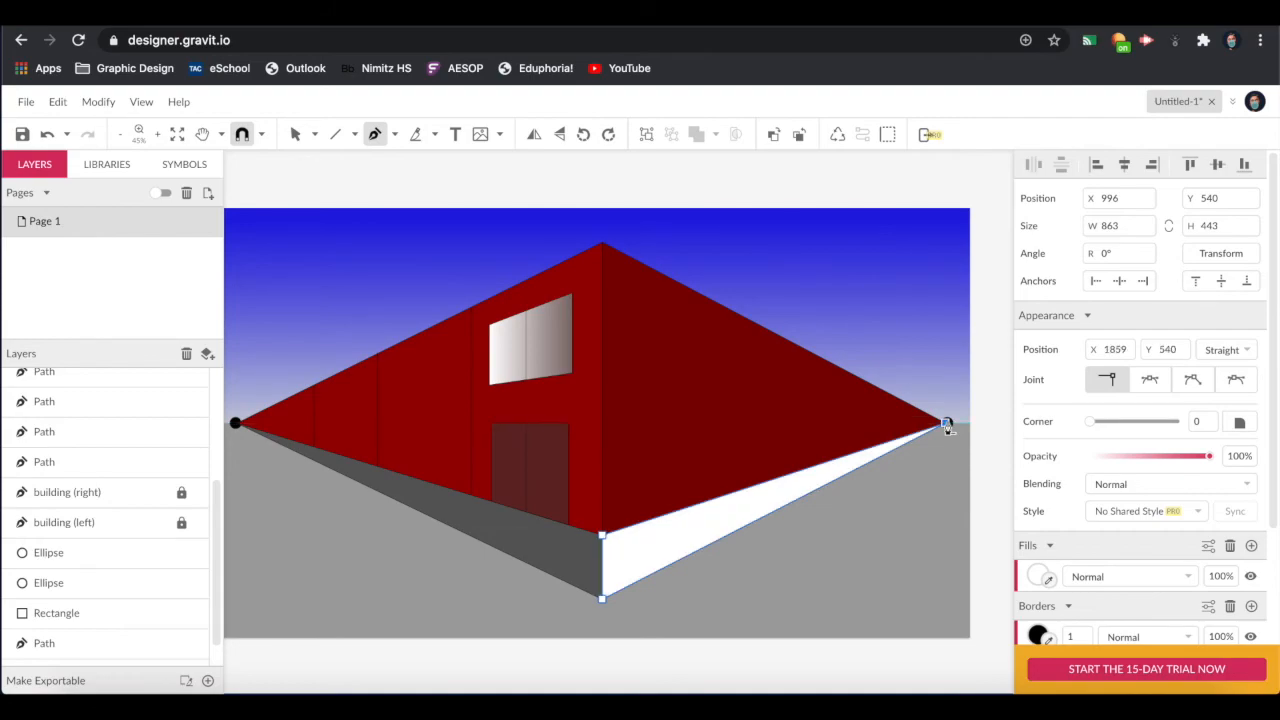
# - Fill the strip below the building's right wall with dark grey, #5D5D5D, and deselect it
pyautogui.hscroll(2, 946, 424)
pyautogui.click(1039, 577)
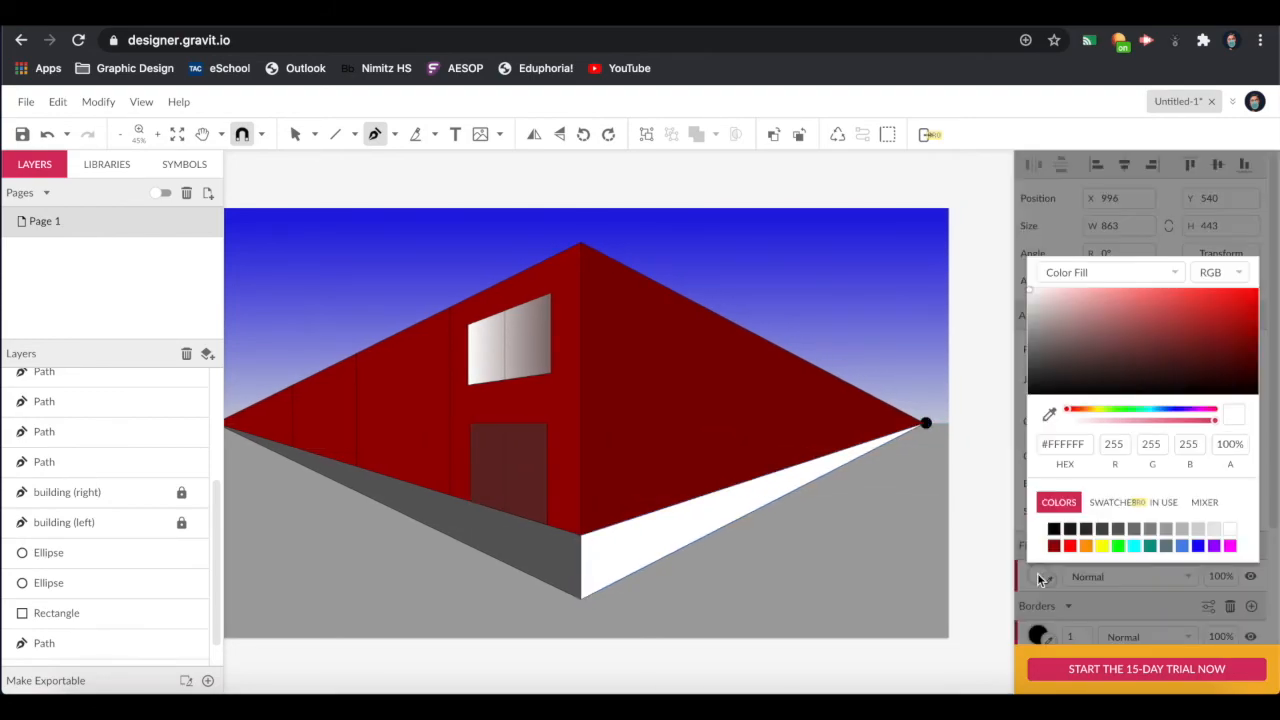
pyautogui.click(1133, 530)
pyautogui.click(1119, 531)
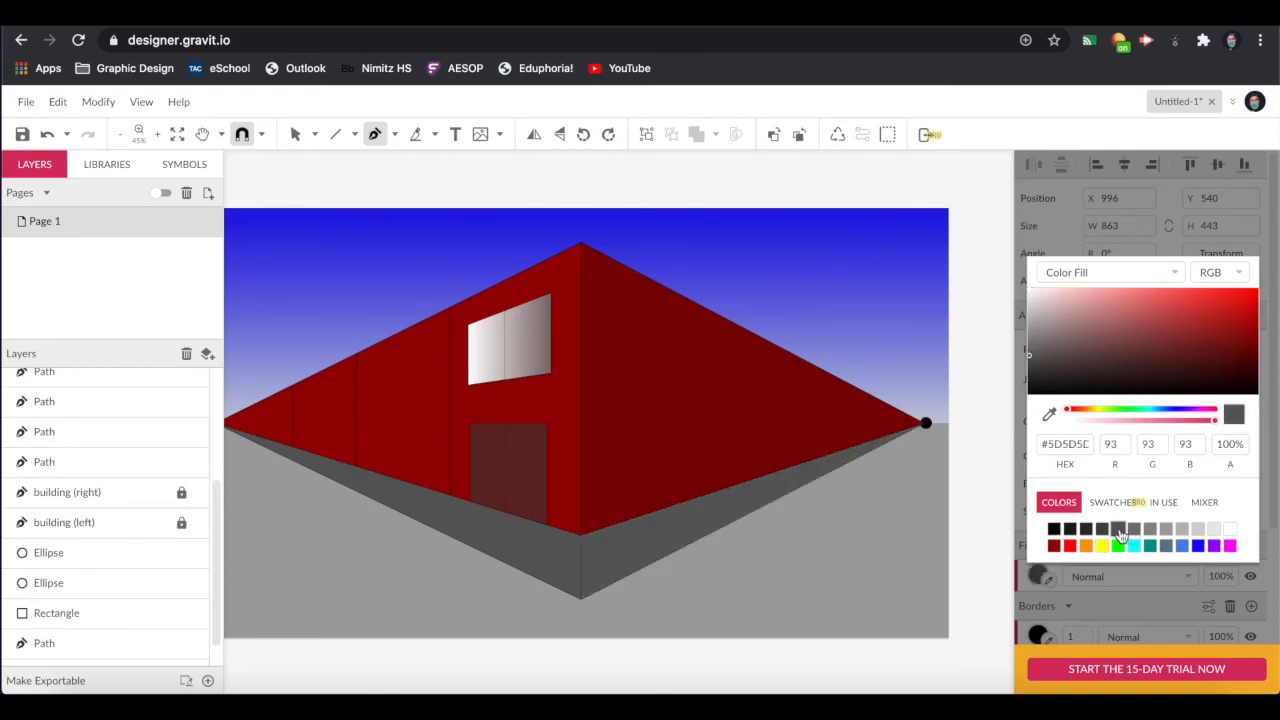
pyautogui.scroll(3, 851, 177)
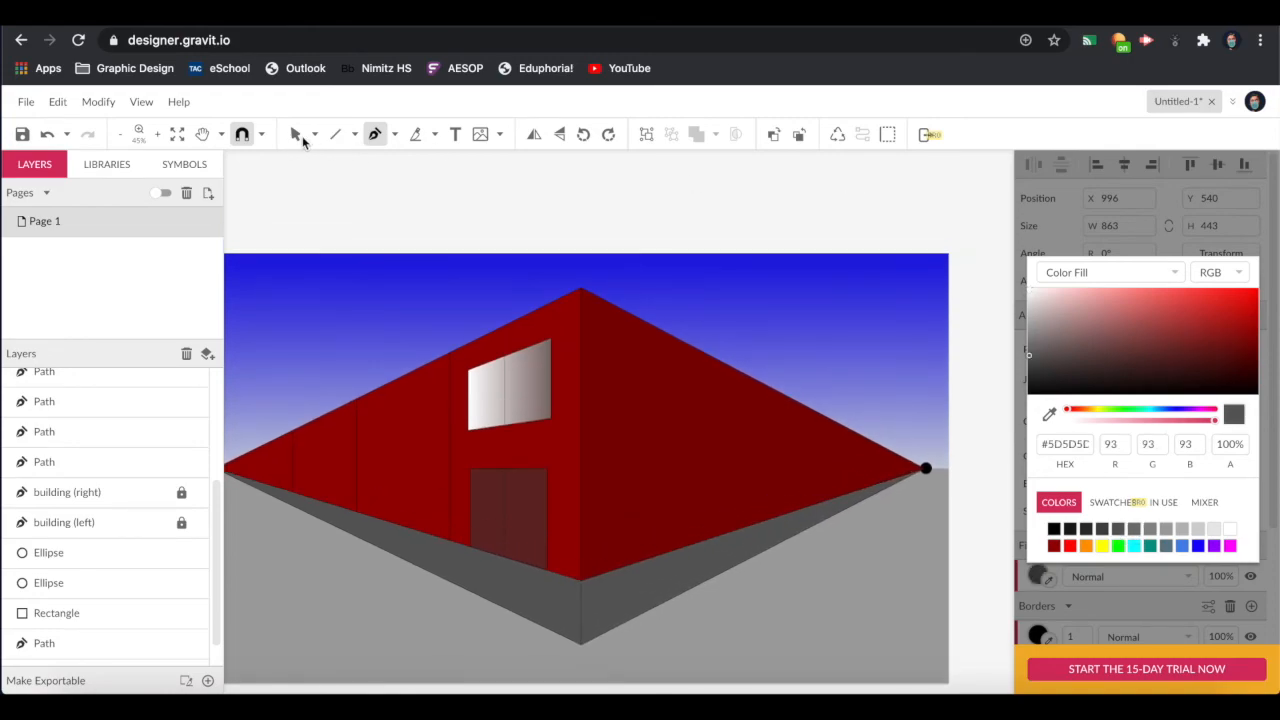
pyautogui.click(298, 134)
pyautogui.click(394, 205)
# - Draw a closed Pen path from the grey strips' lowest corner down to X 996, Y 1024, to the left horizon point, and back
pyautogui.scroll(-3, 461, 320)
pyautogui.hscroll(-2, 461, 320)
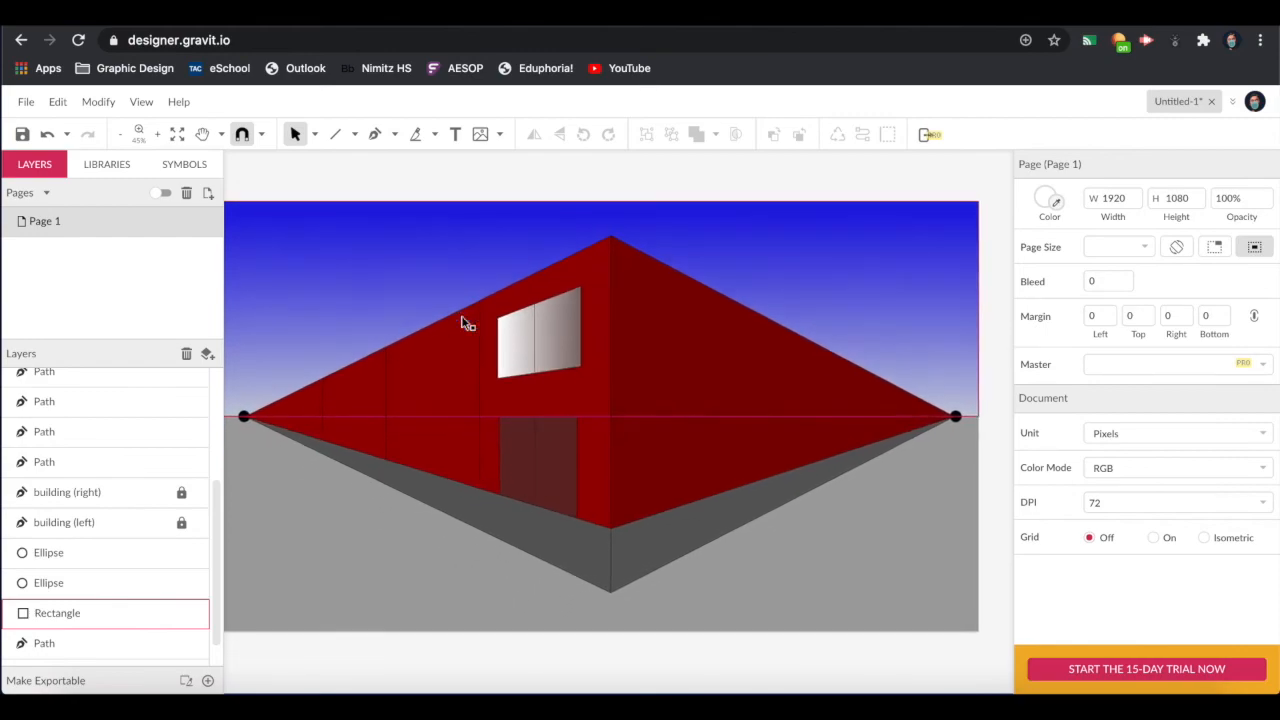
pyautogui.hscroll(-1, 461, 320)
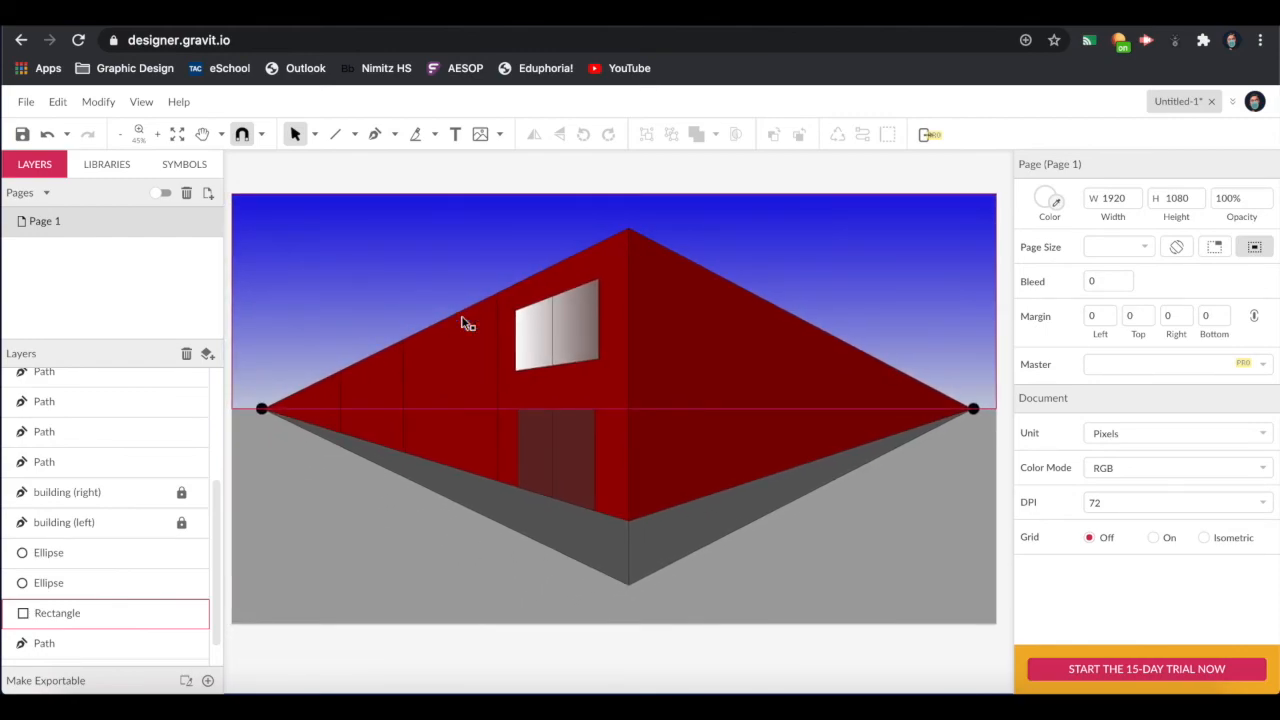
pyautogui.click(375, 137)
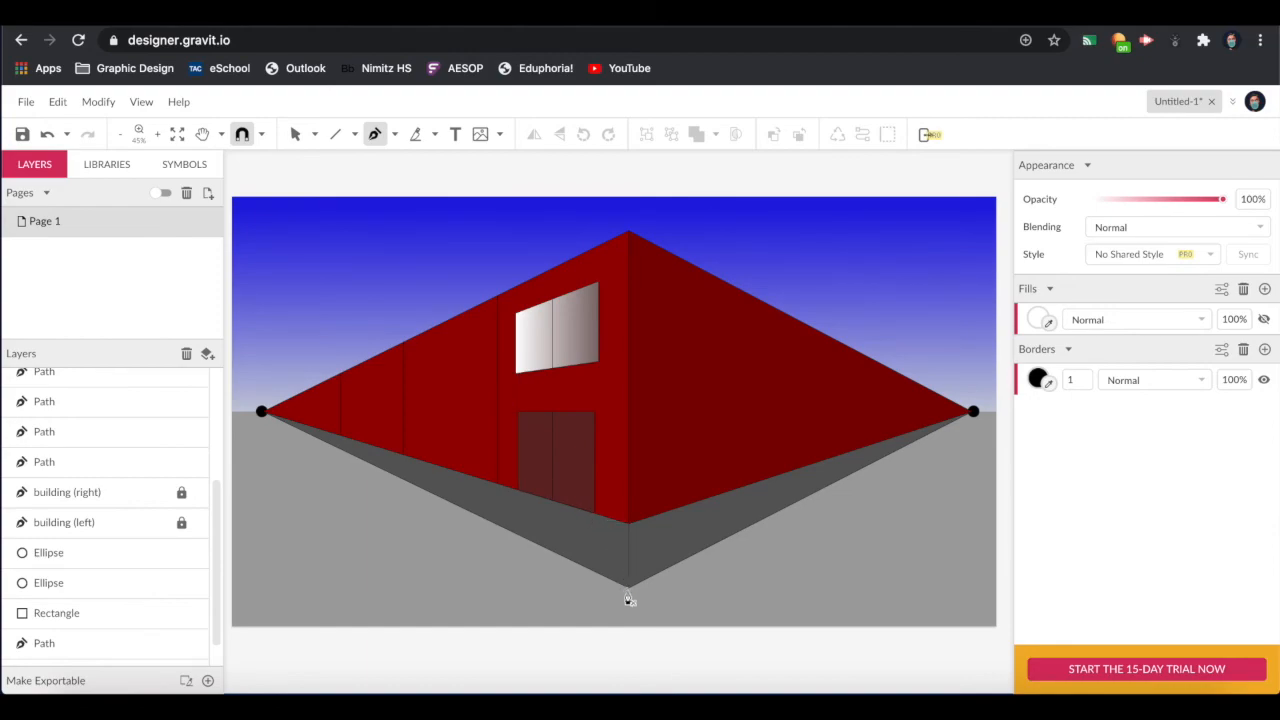
pyautogui.scroll(-1, 625, 597)
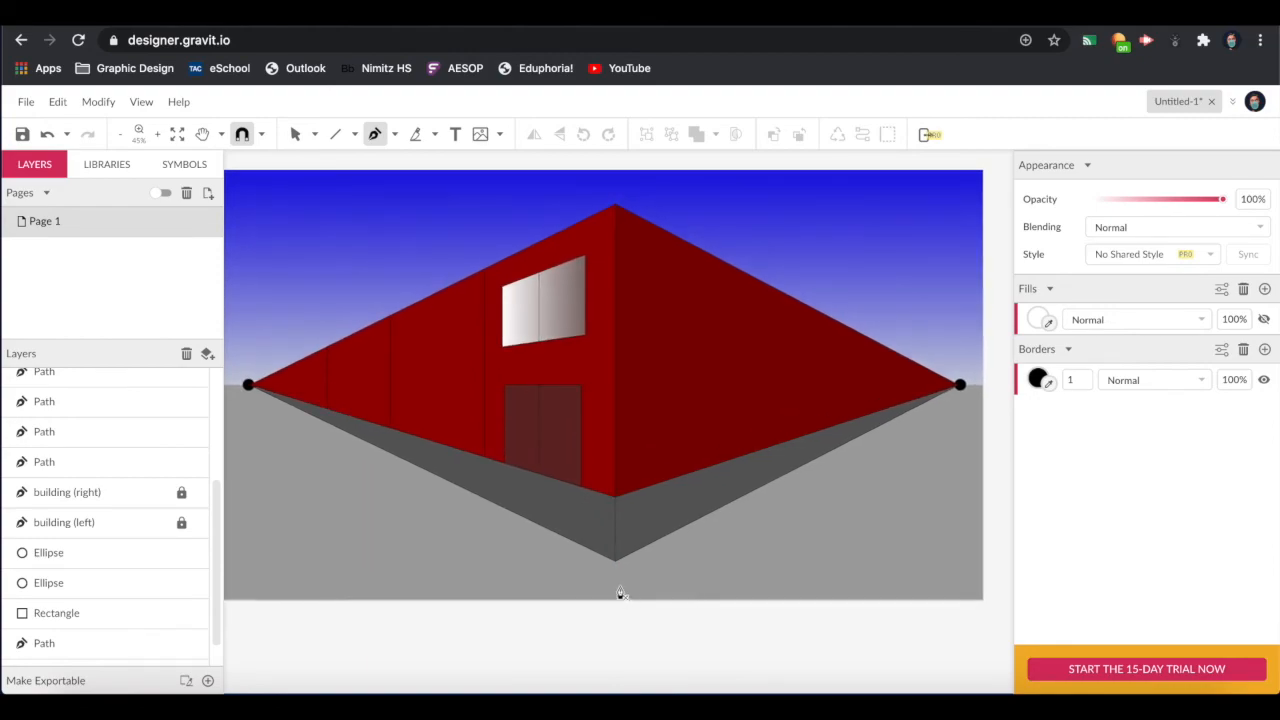
pyautogui.scroll(1, 620, 593)
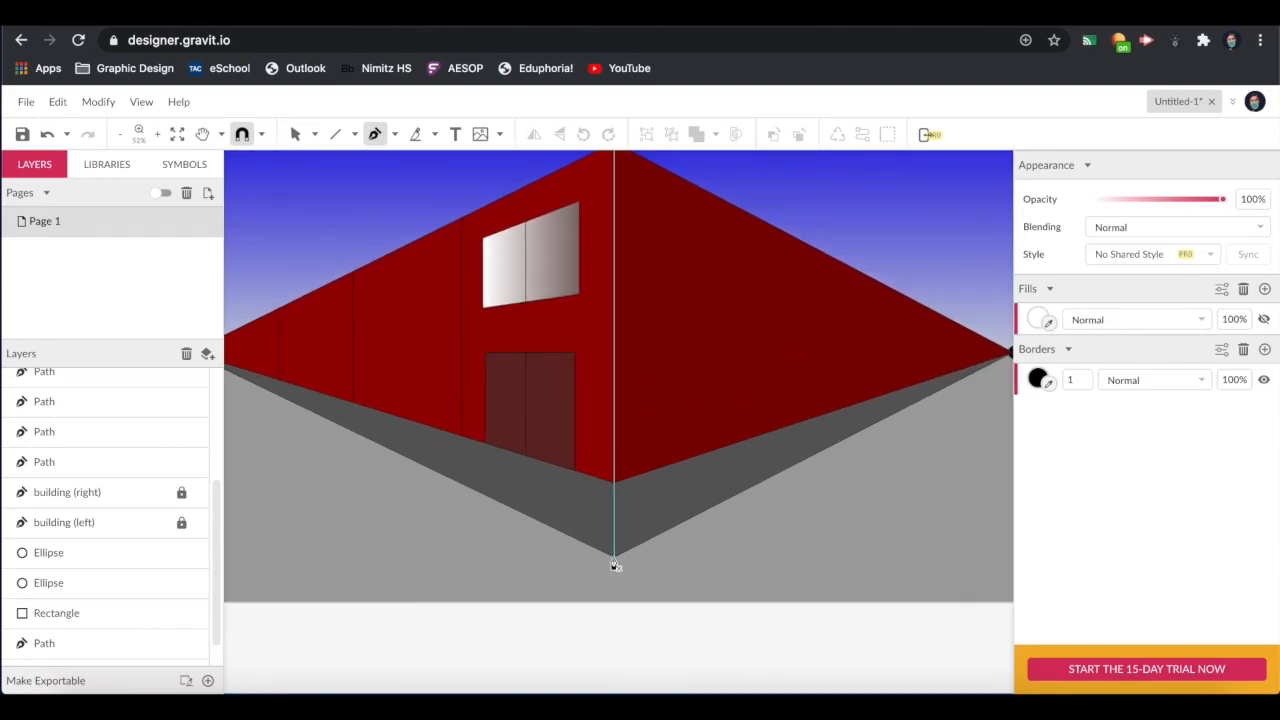
pyautogui.click(614, 560)
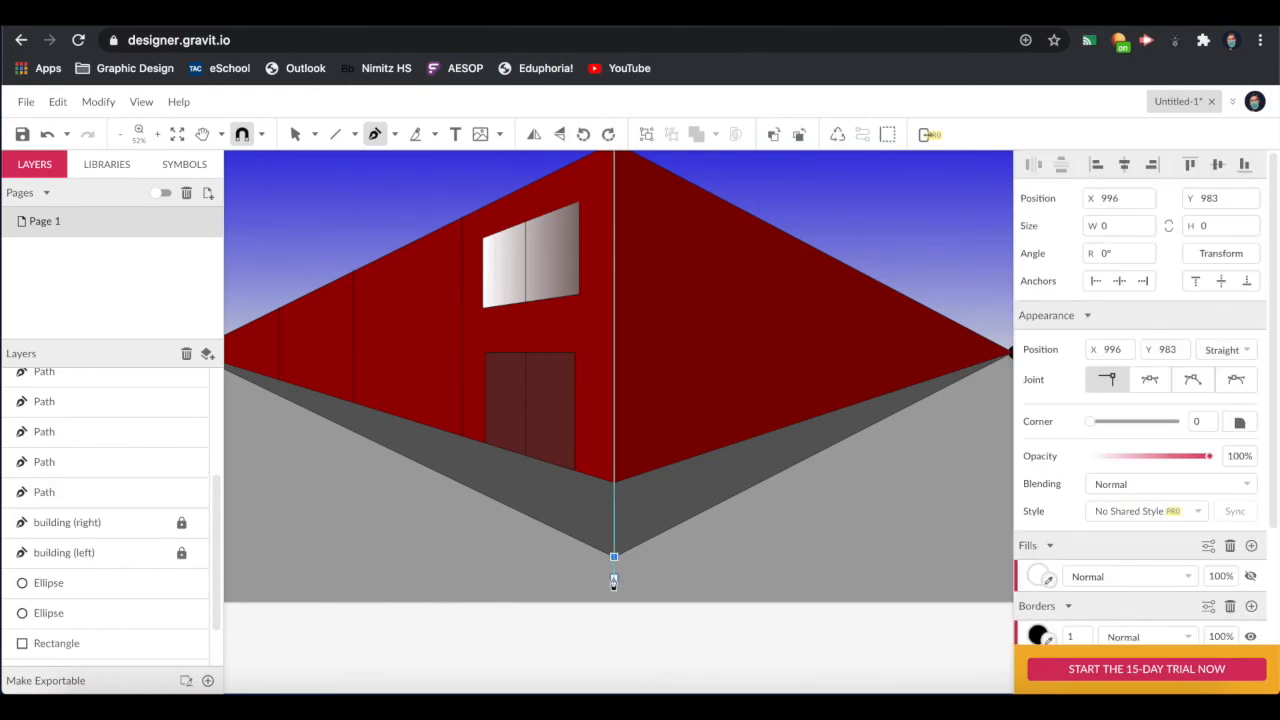
pyautogui.click(614, 579)
pyautogui.hscroll(-2, 610, 582)
pyautogui.scroll(1, 610, 582)
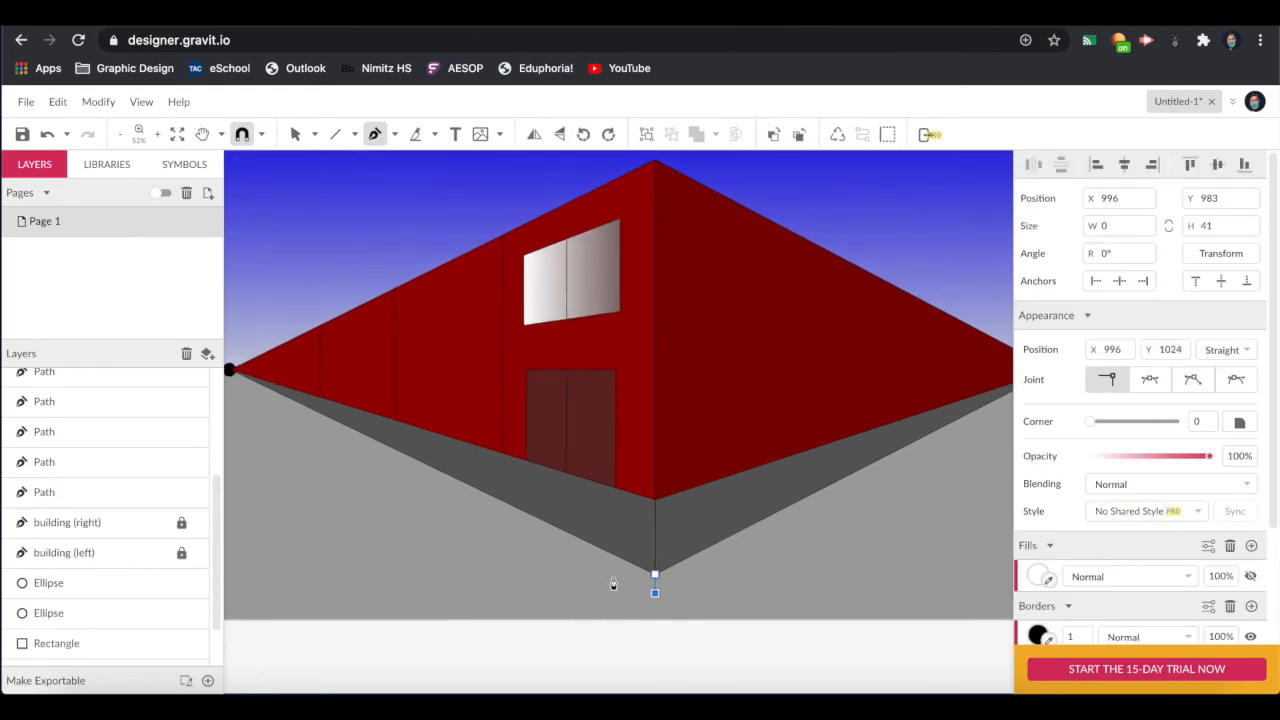
pyautogui.hscroll(-2, 279, 400)
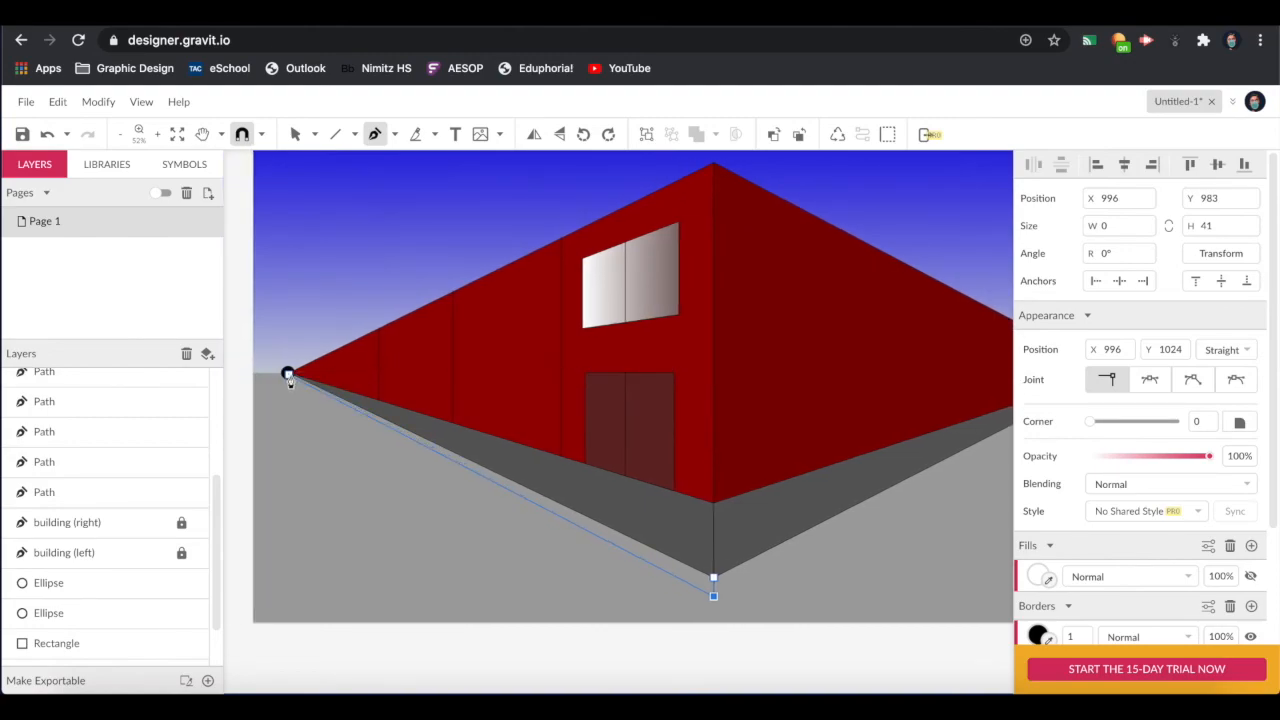
pyautogui.click(287, 373)
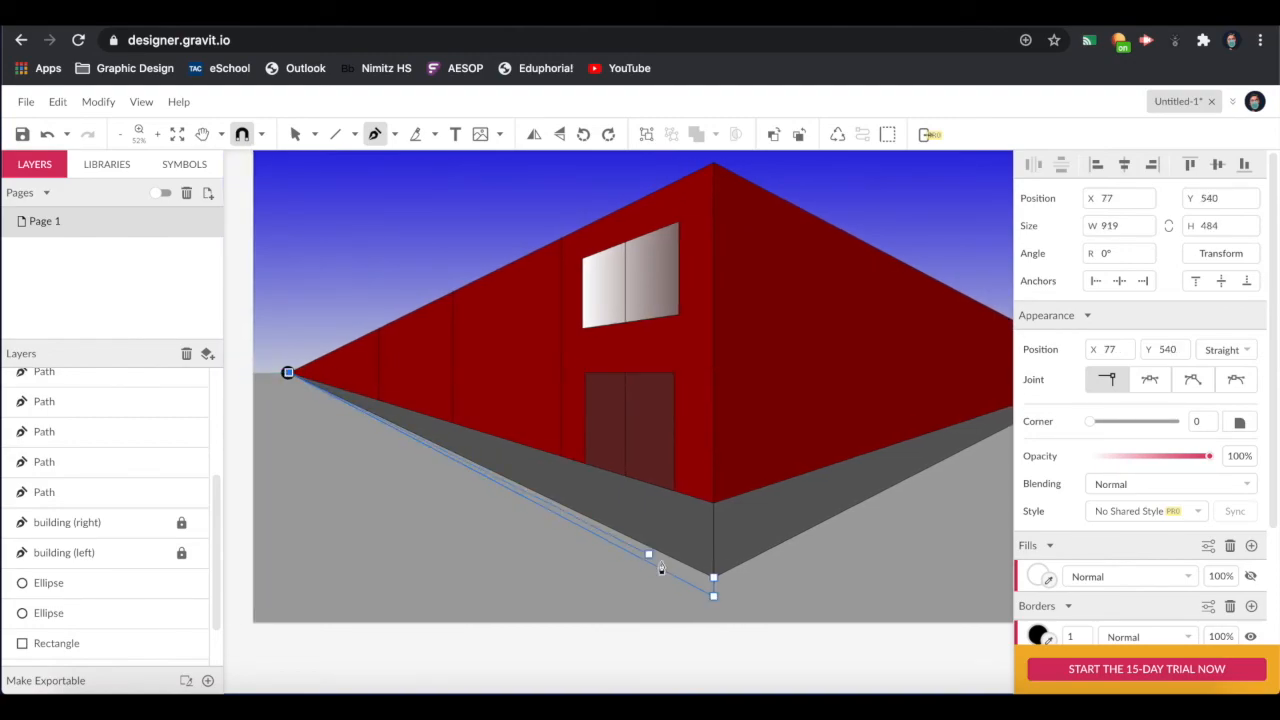
pyautogui.click(715, 584)
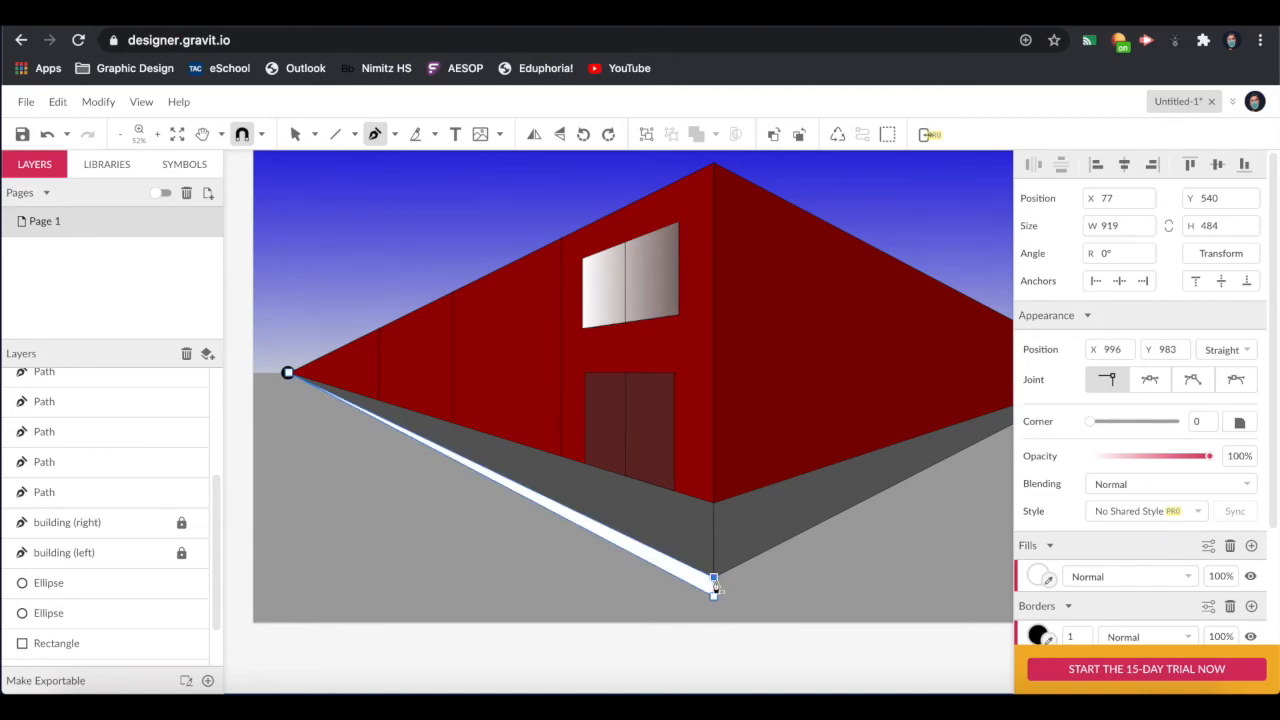
pyautogui.hscroll(1, 970, 581)
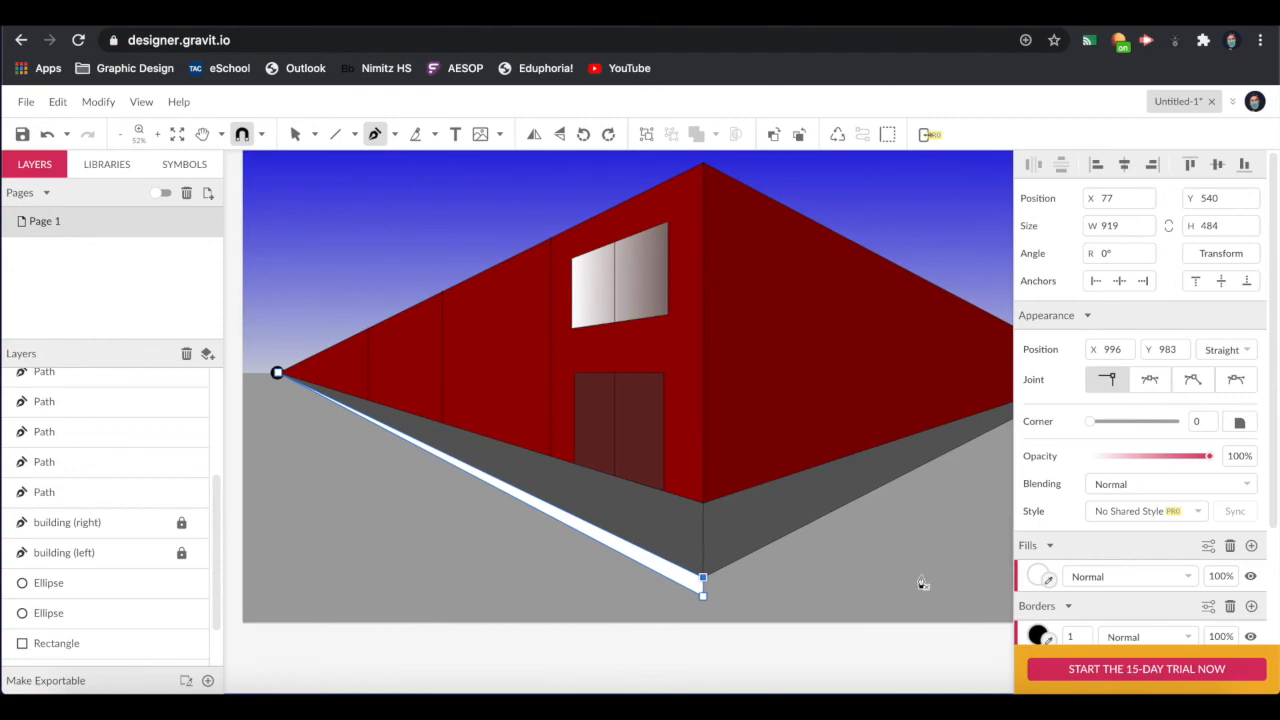
pyautogui.press('Escape')
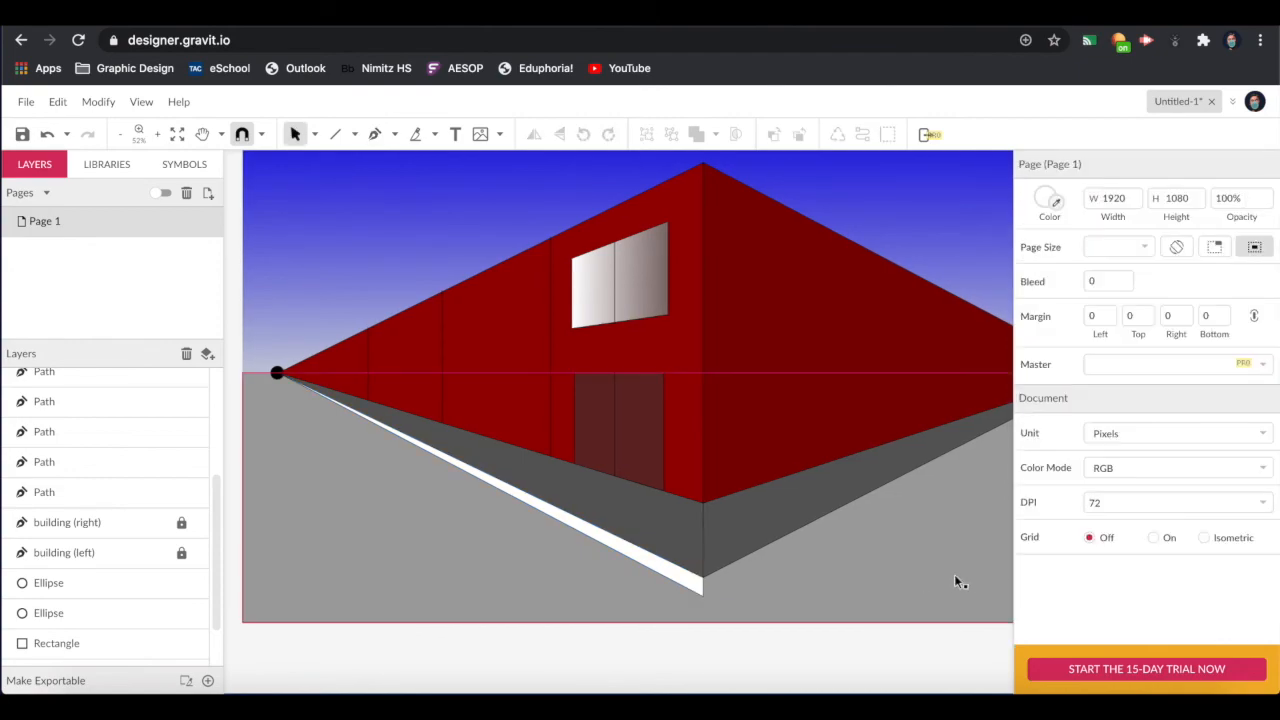
# - Fill the thin curb path below the left grey strip with near-black grey, #2E2E2E
pyautogui.click(681, 577)
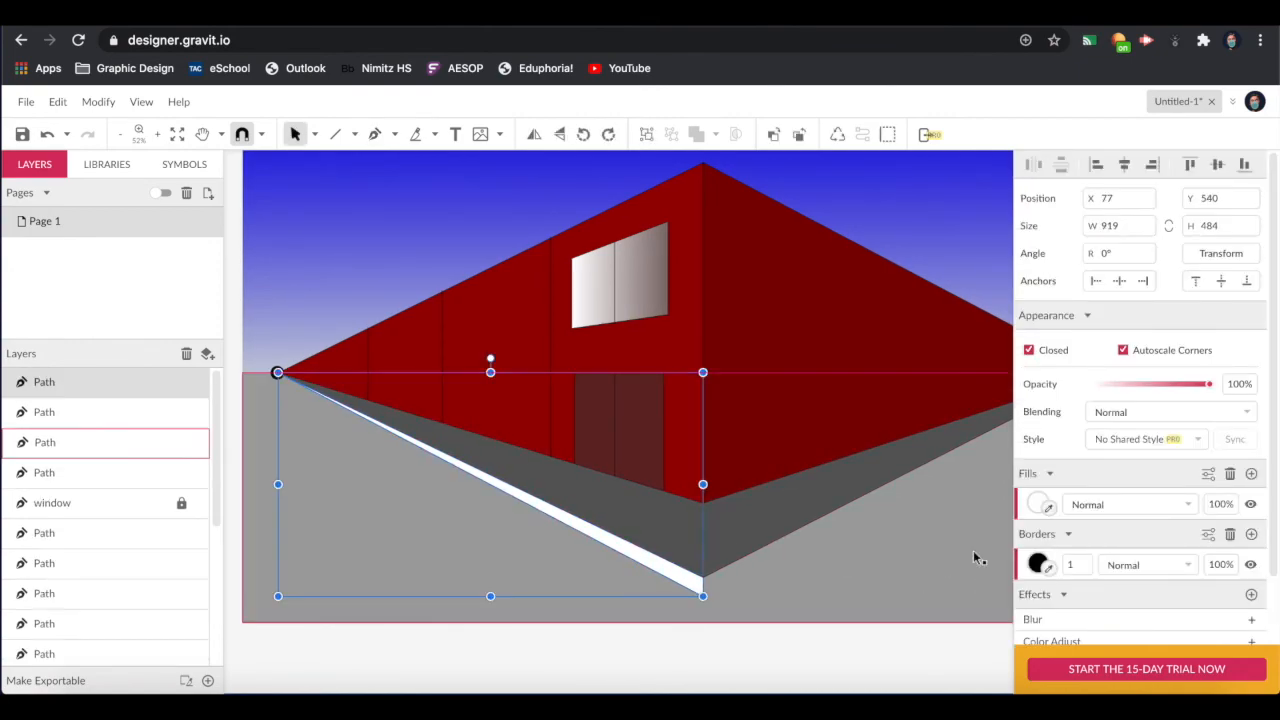
pyautogui.click(1040, 507)
pyautogui.click(1085, 458)
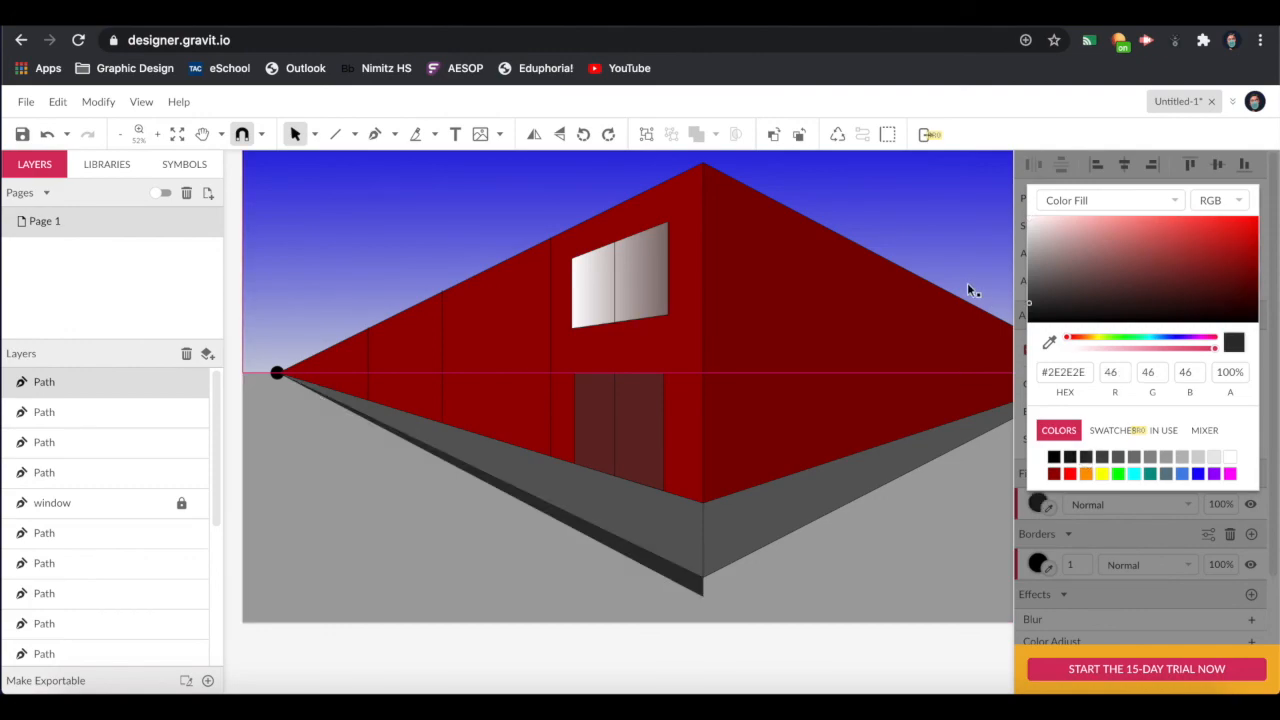
pyautogui.click(983, 134)
# - Draw a matching closed curb path from the right horizon point to the left curb's lowest corner, up to the strips' corner, and back
pyautogui.hscroll(5, 869, 423)
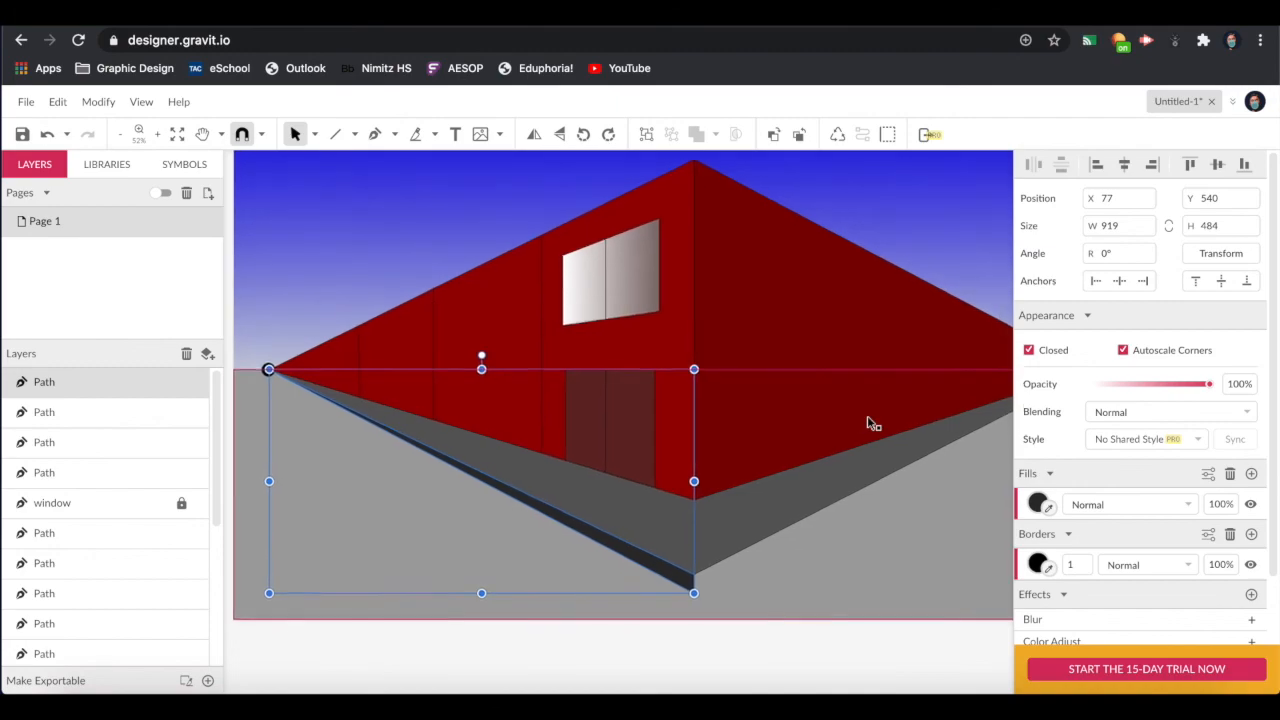
pyautogui.hscroll(1, 867, 415)
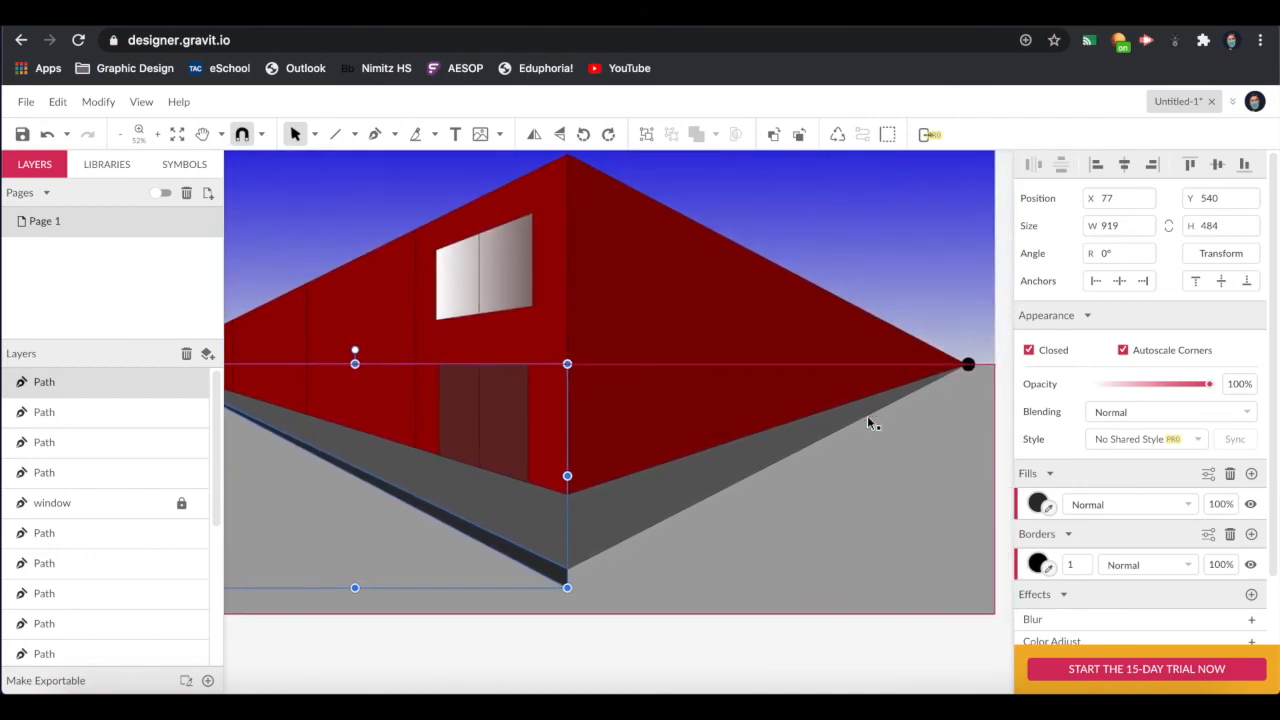
pyautogui.click(375, 138)
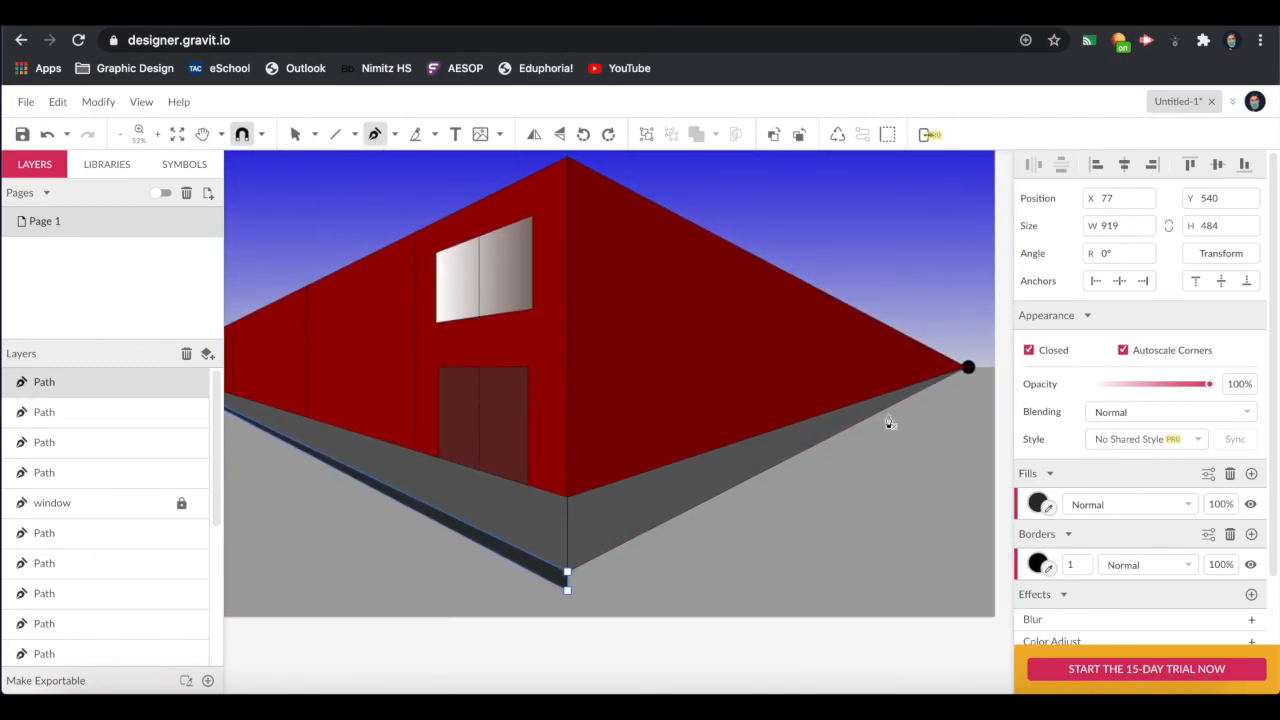
pyautogui.hscroll(2, 889, 423)
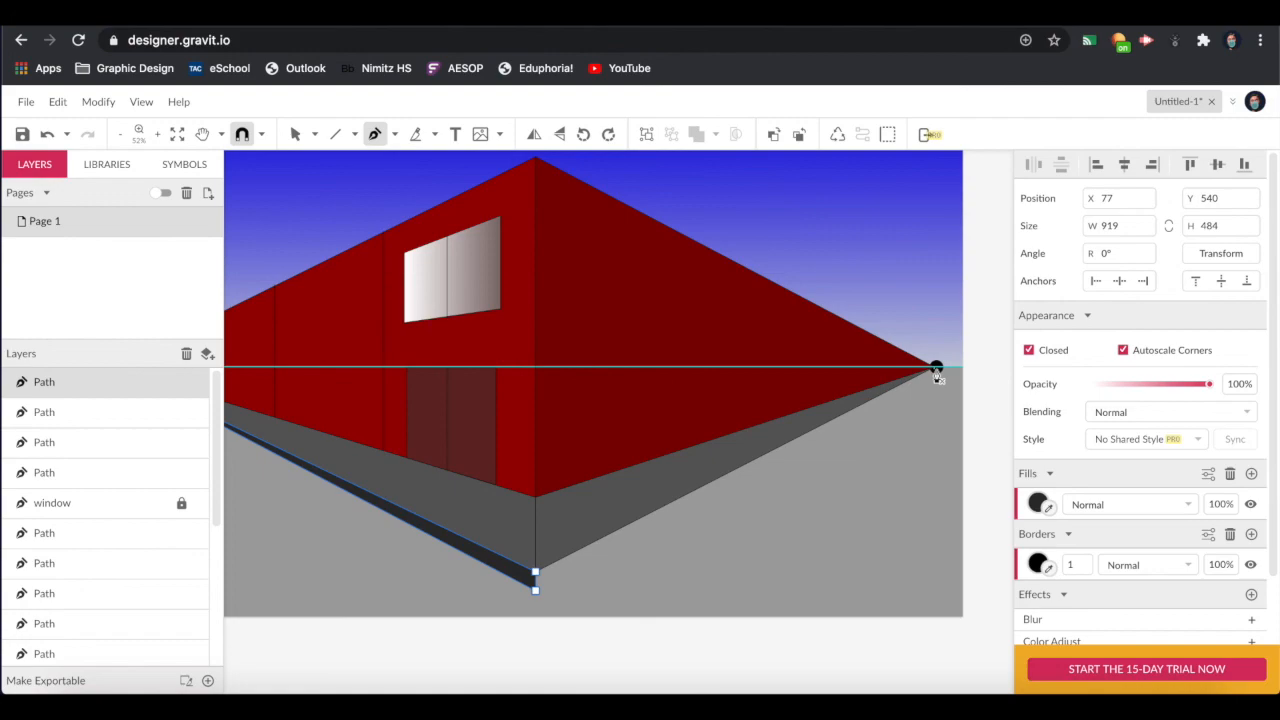
pyautogui.click(936, 370)
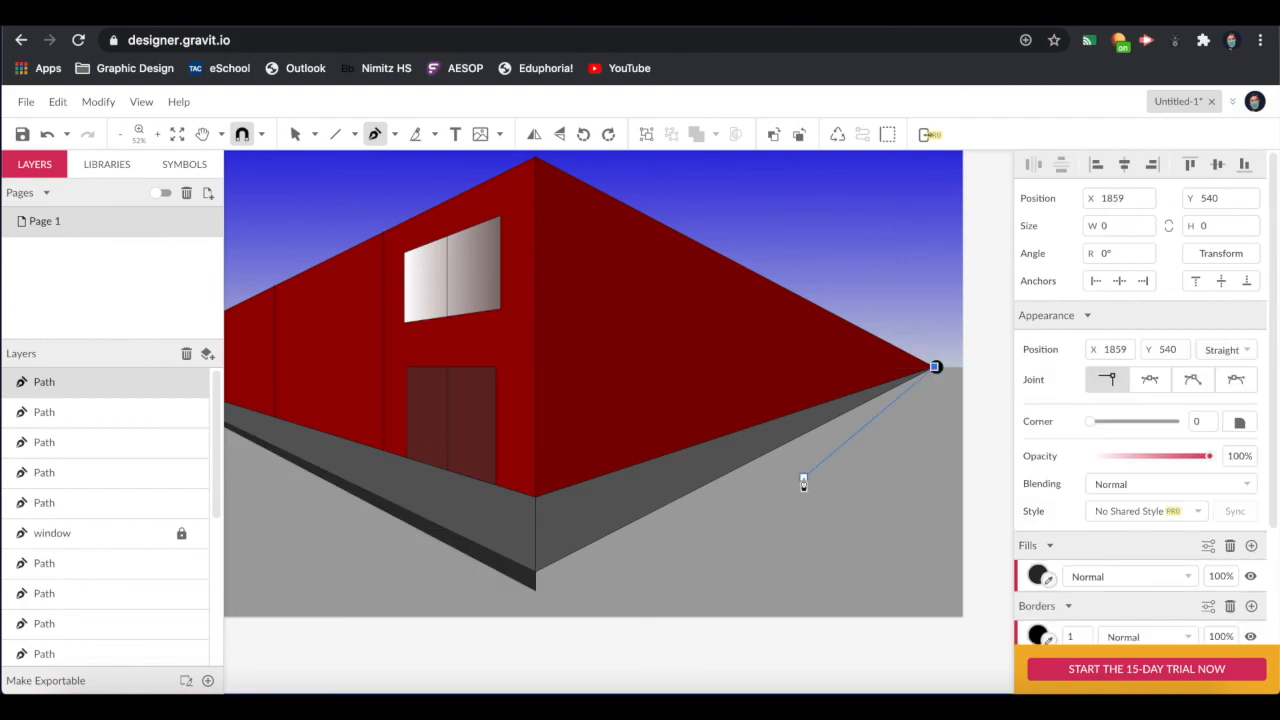
pyautogui.click(535, 590)
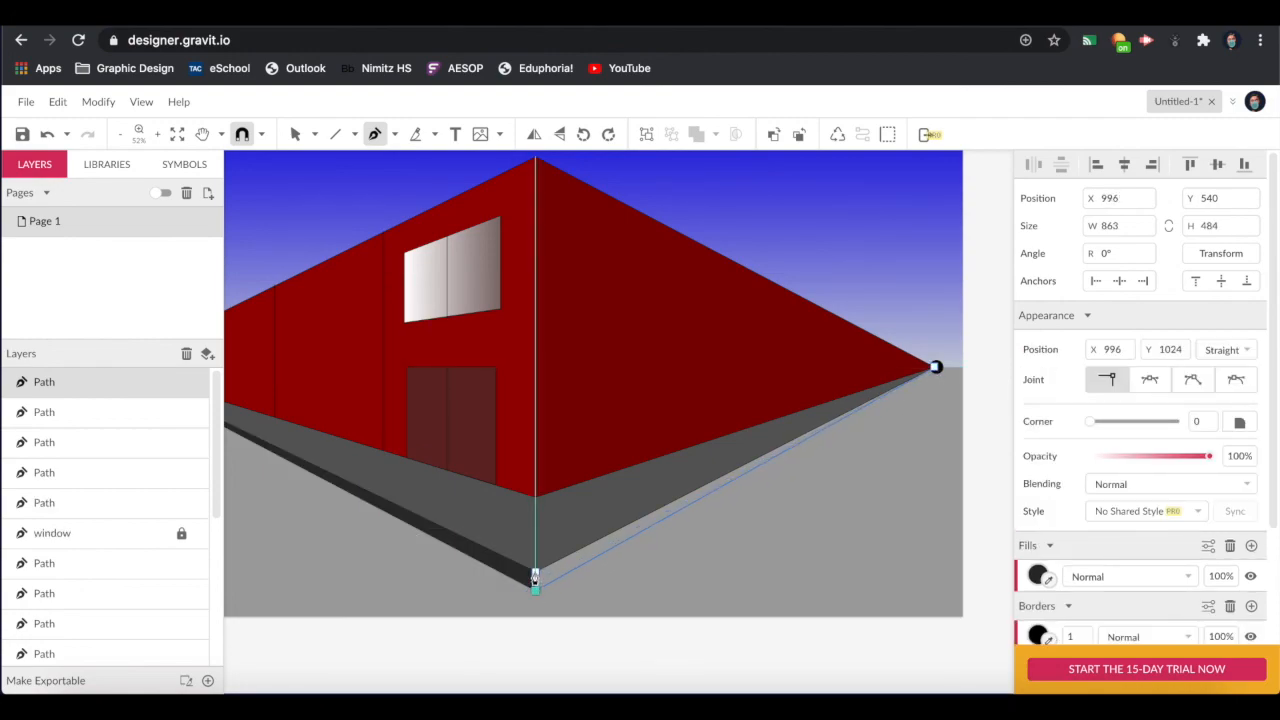
pyautogui.click(535, 573)
pyautogui.click(936, 368)
pyautogui.click(936, 368)
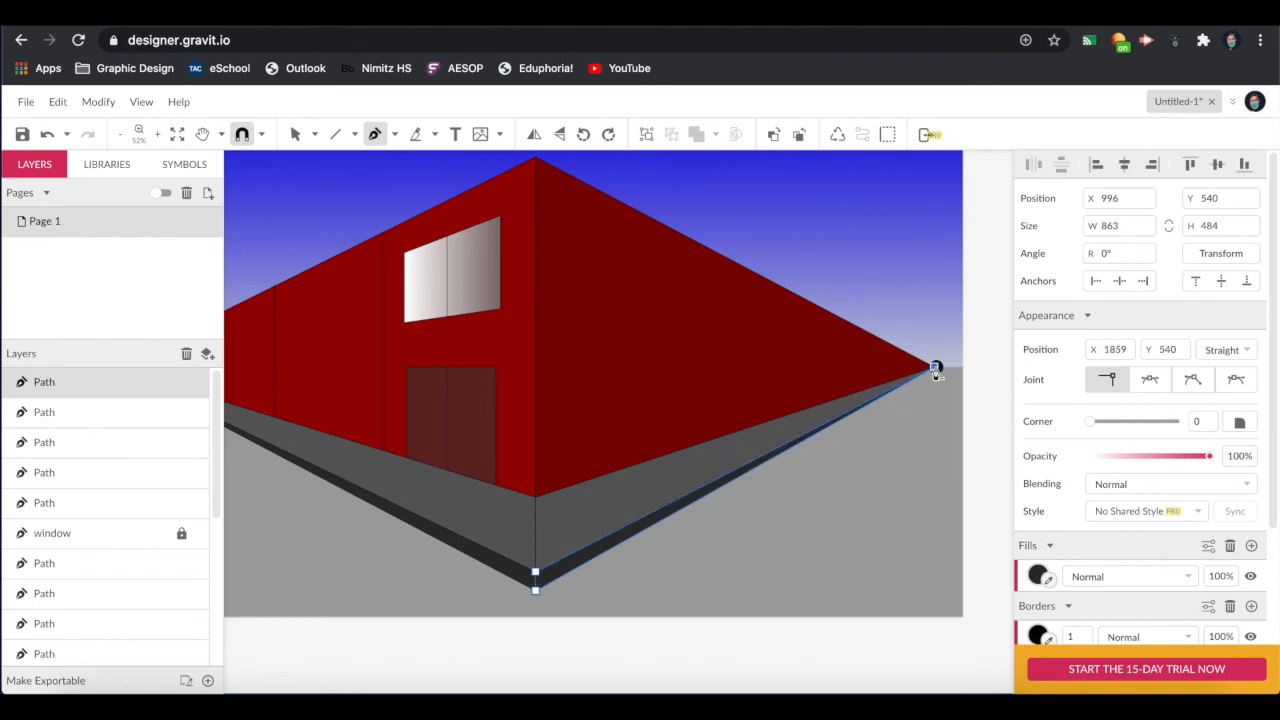
pyautogui.press('Escape')
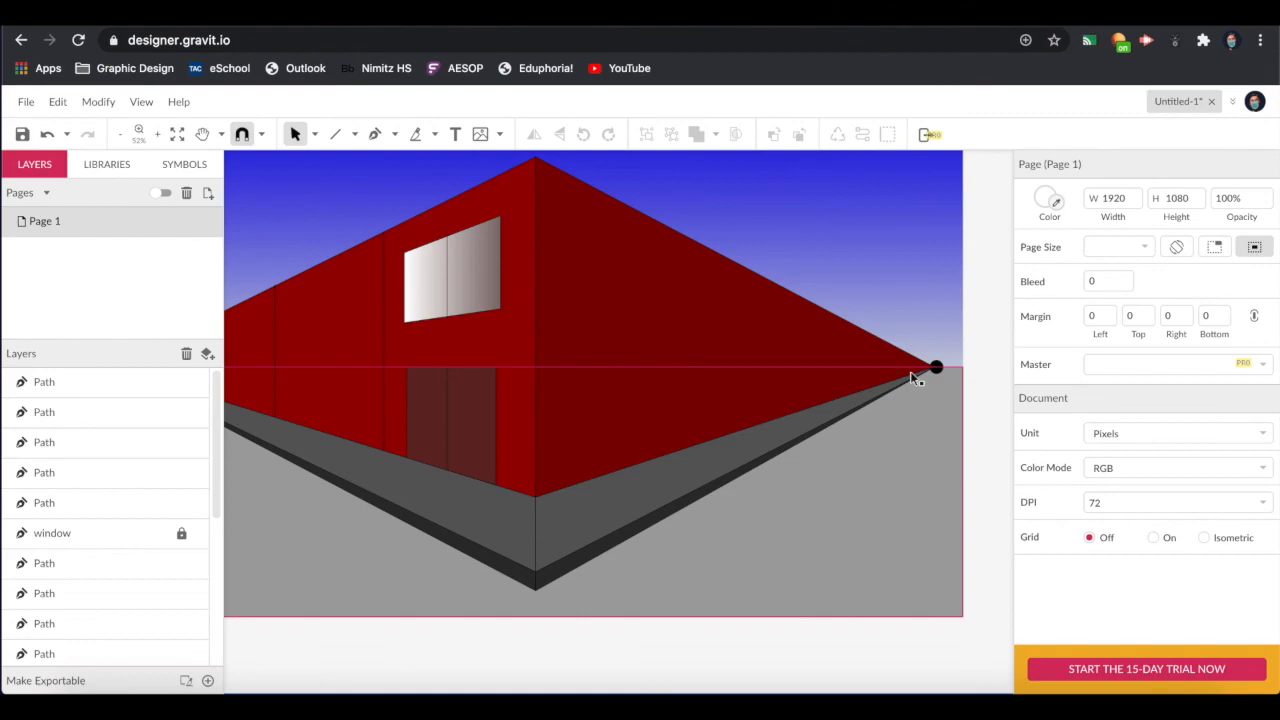
pyautogui.scroll(-4, 936, 368)
pyautogui.scroll(3, 913, 378)
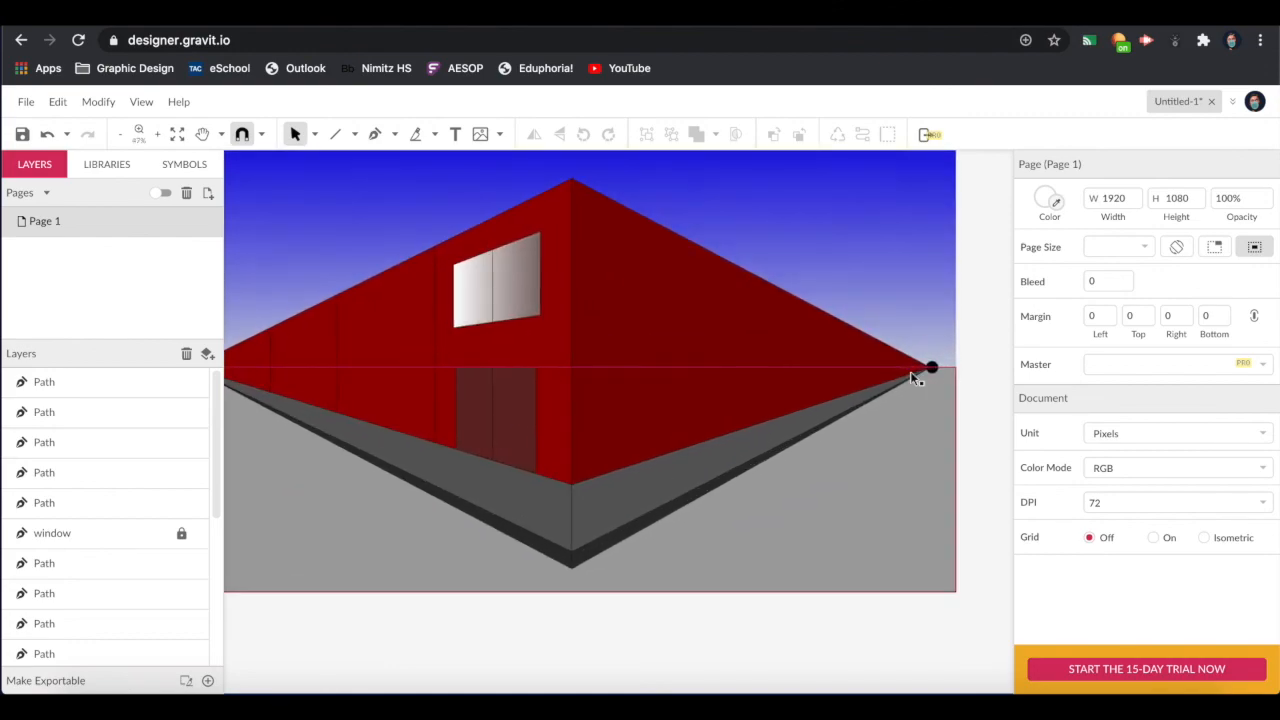
pyautogui.hscroll(-1, 911, 378)
pyautogui.hscroll(1, 911, 378)
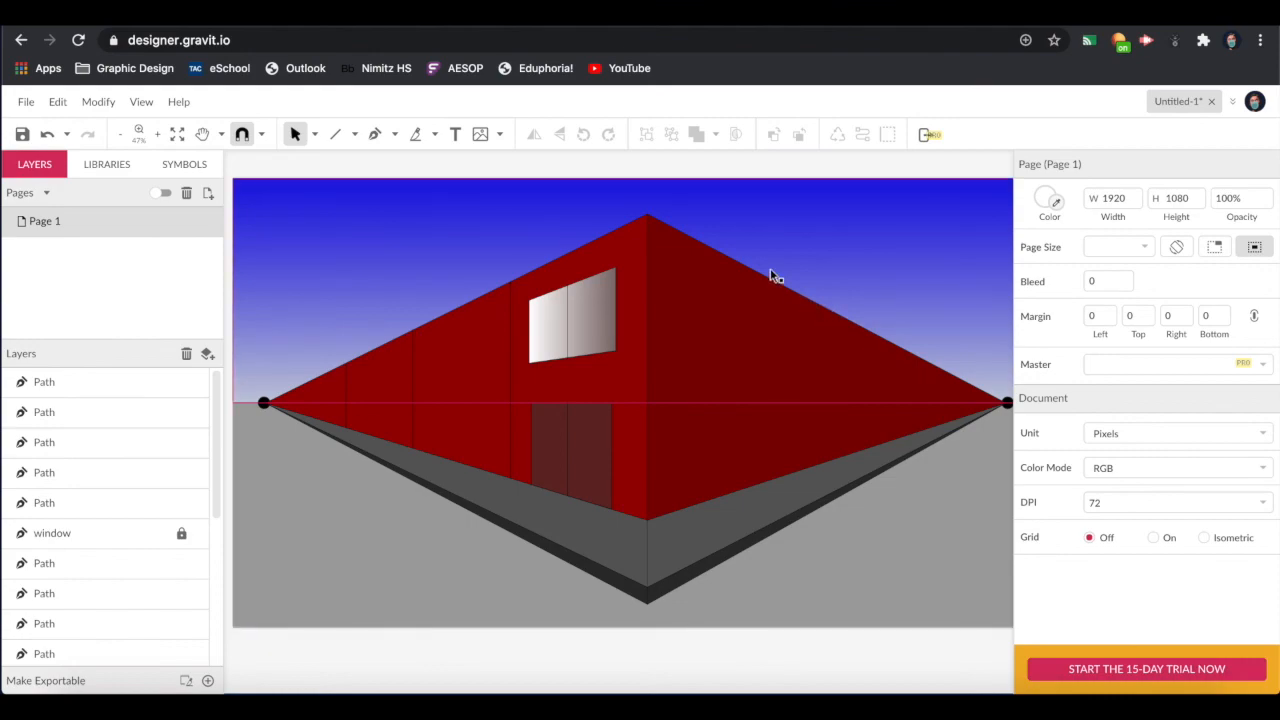
pyautogui.scroll(-1, 695, 266)
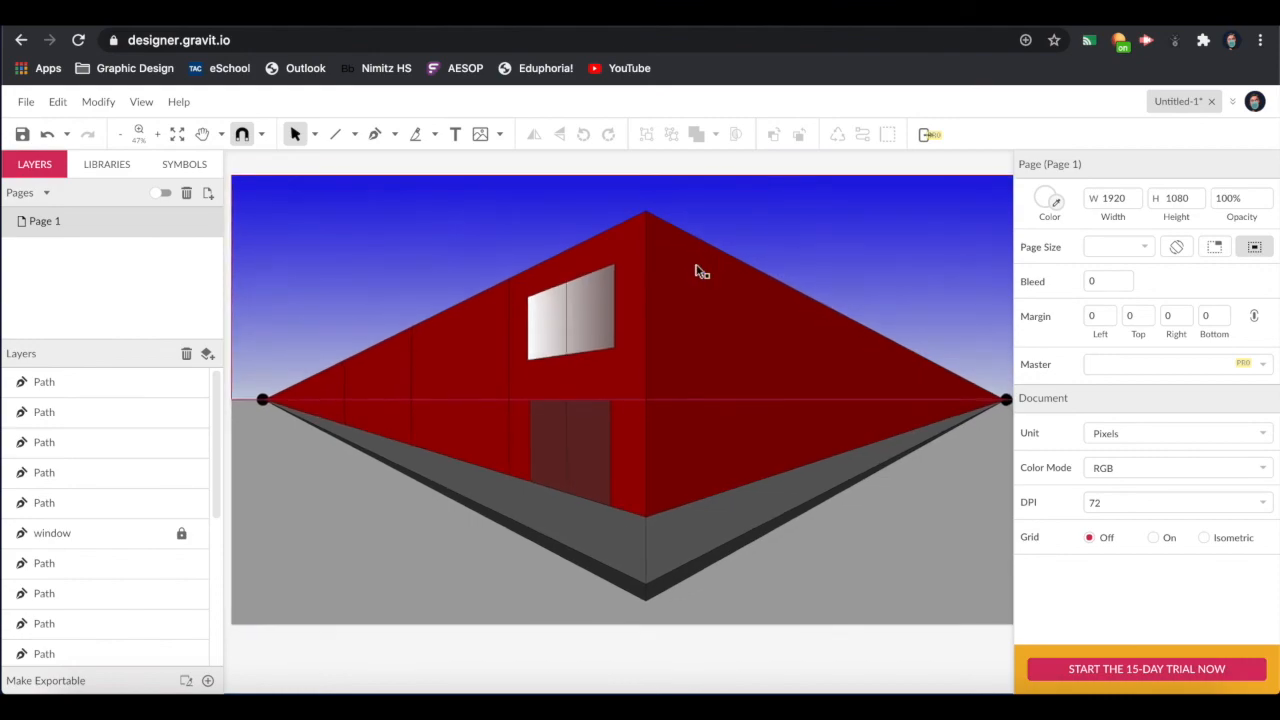